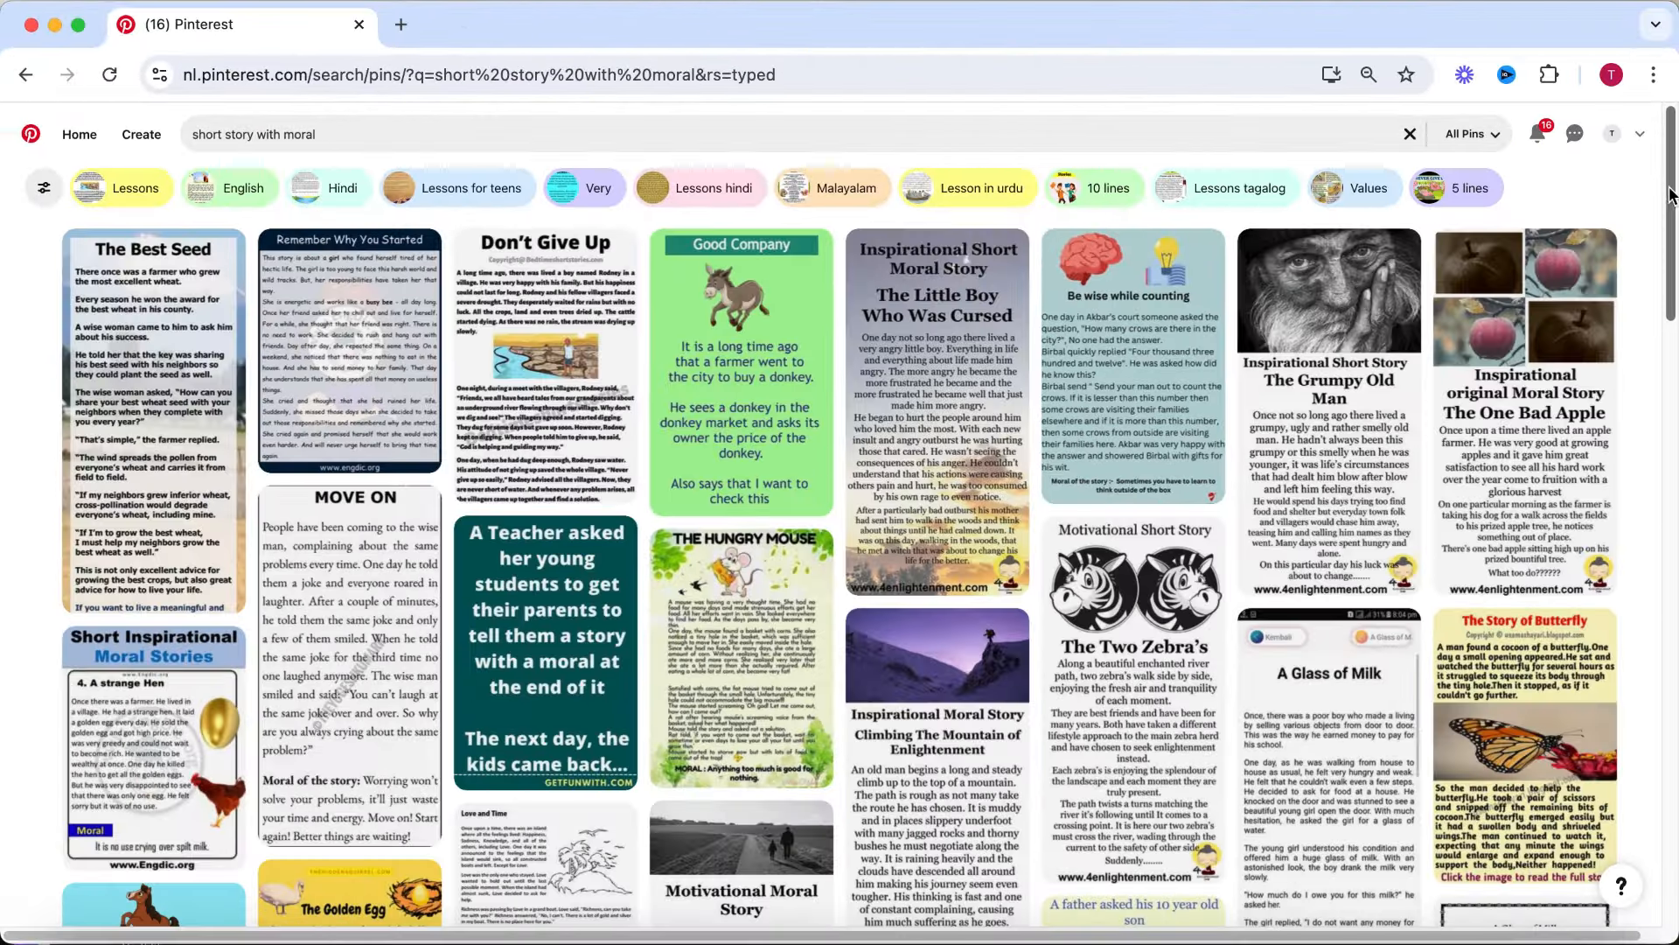
# Browse the Pinterest results for short stories with a moral and read the 600-character story prompt in ChatGPT.
pyautogui.moveTo(1675, 197); pyautogui.dragTo(1666, 433)
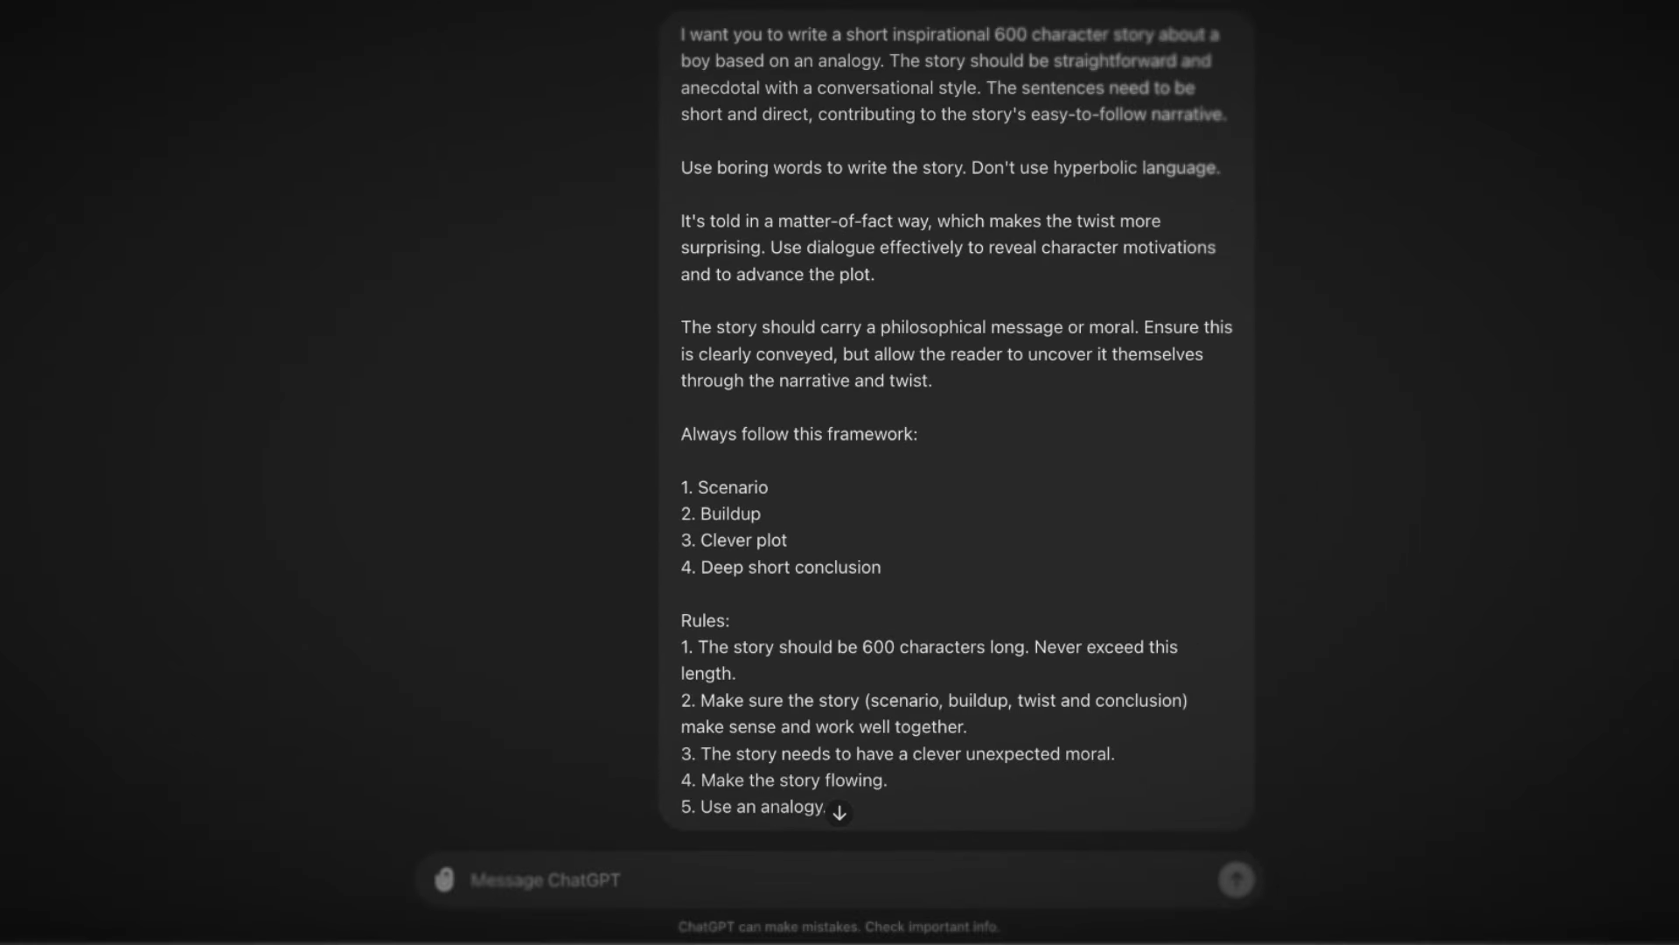
pyautogui.scroll(-7, 835, 420)
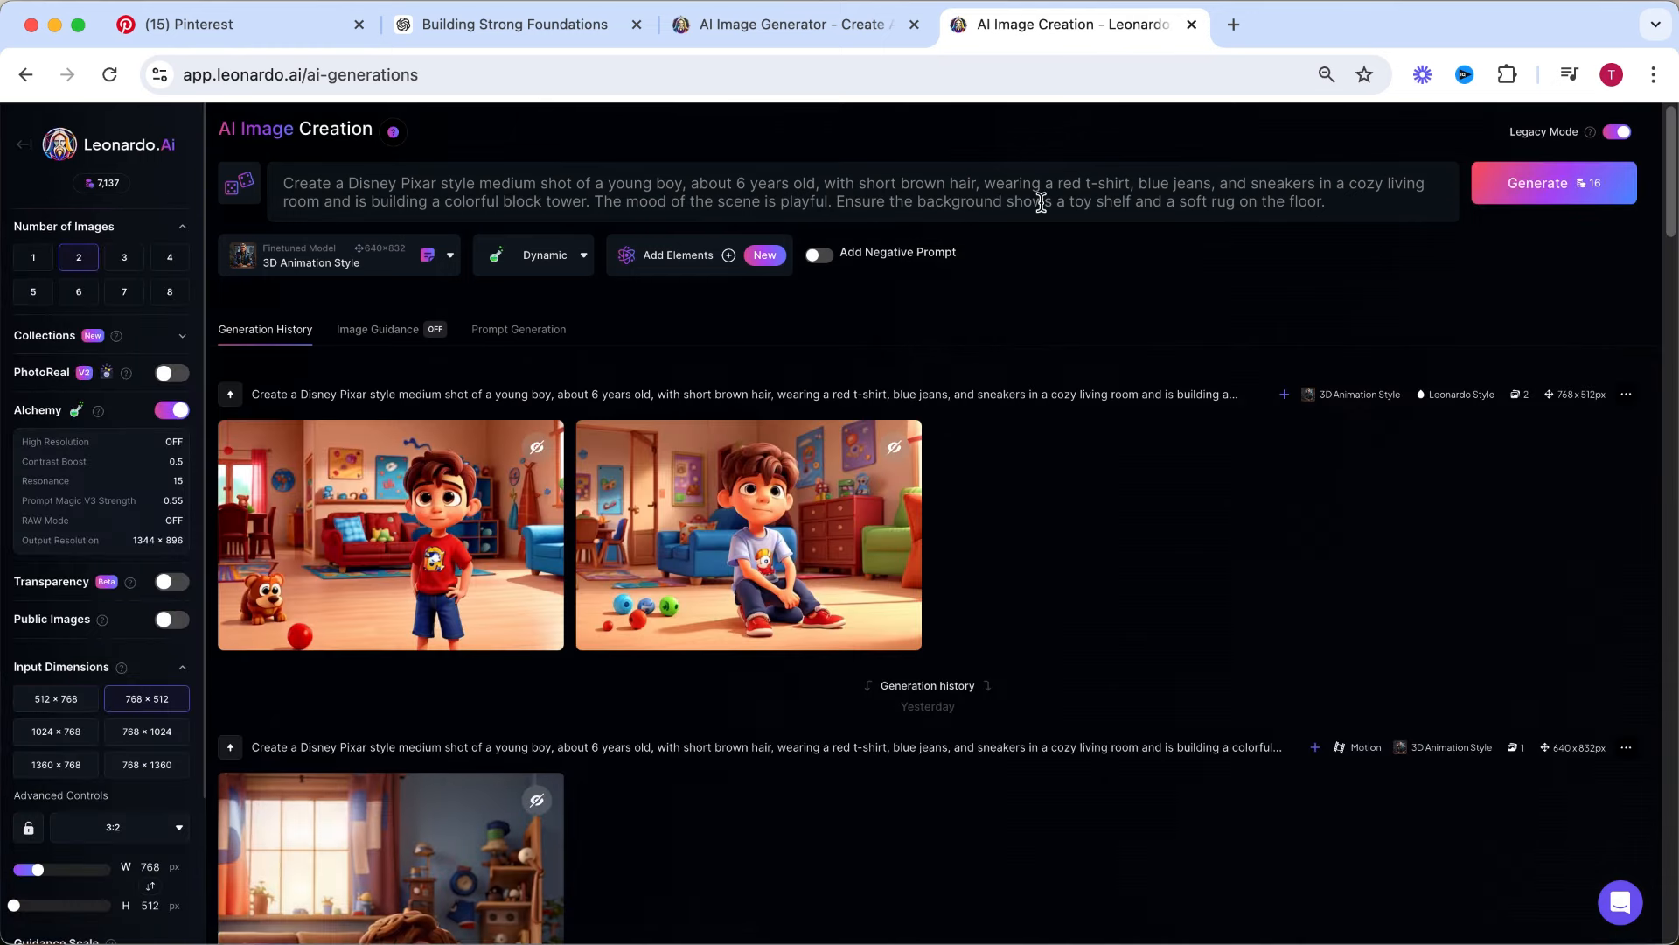
pyautogui.tripleClick(1041, 202)
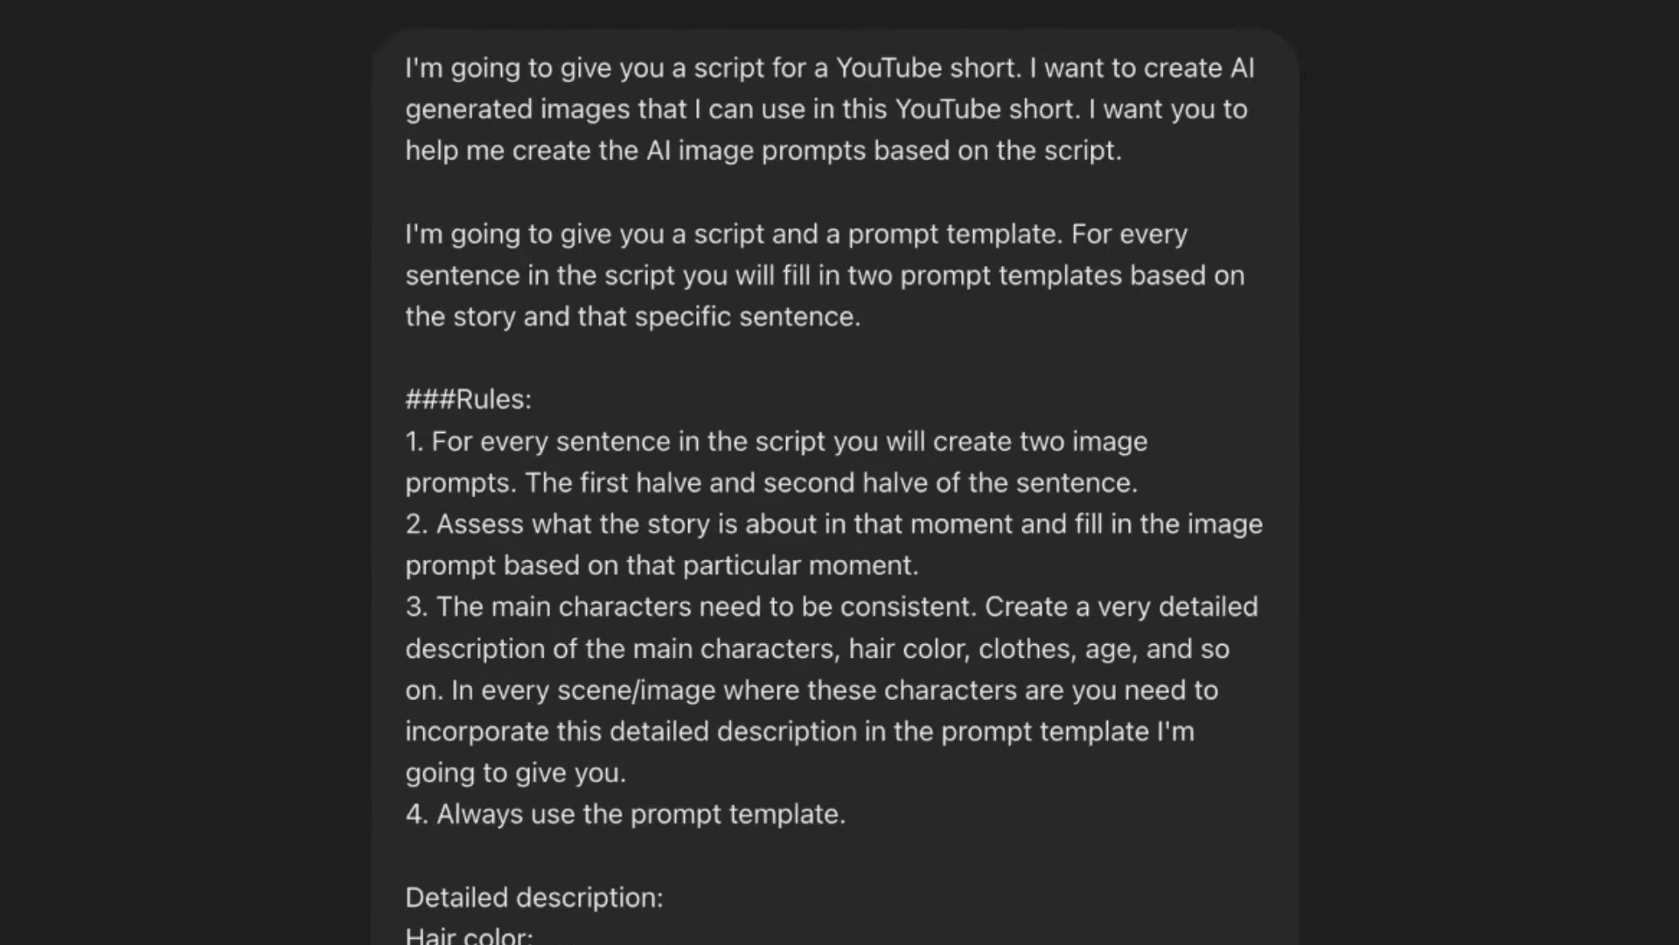
# Read the image-prompt instructions in ChatGPT and the first-half and second-half prompts written for each script sentence.
pyautogui.scroll(-3, 936, 525)
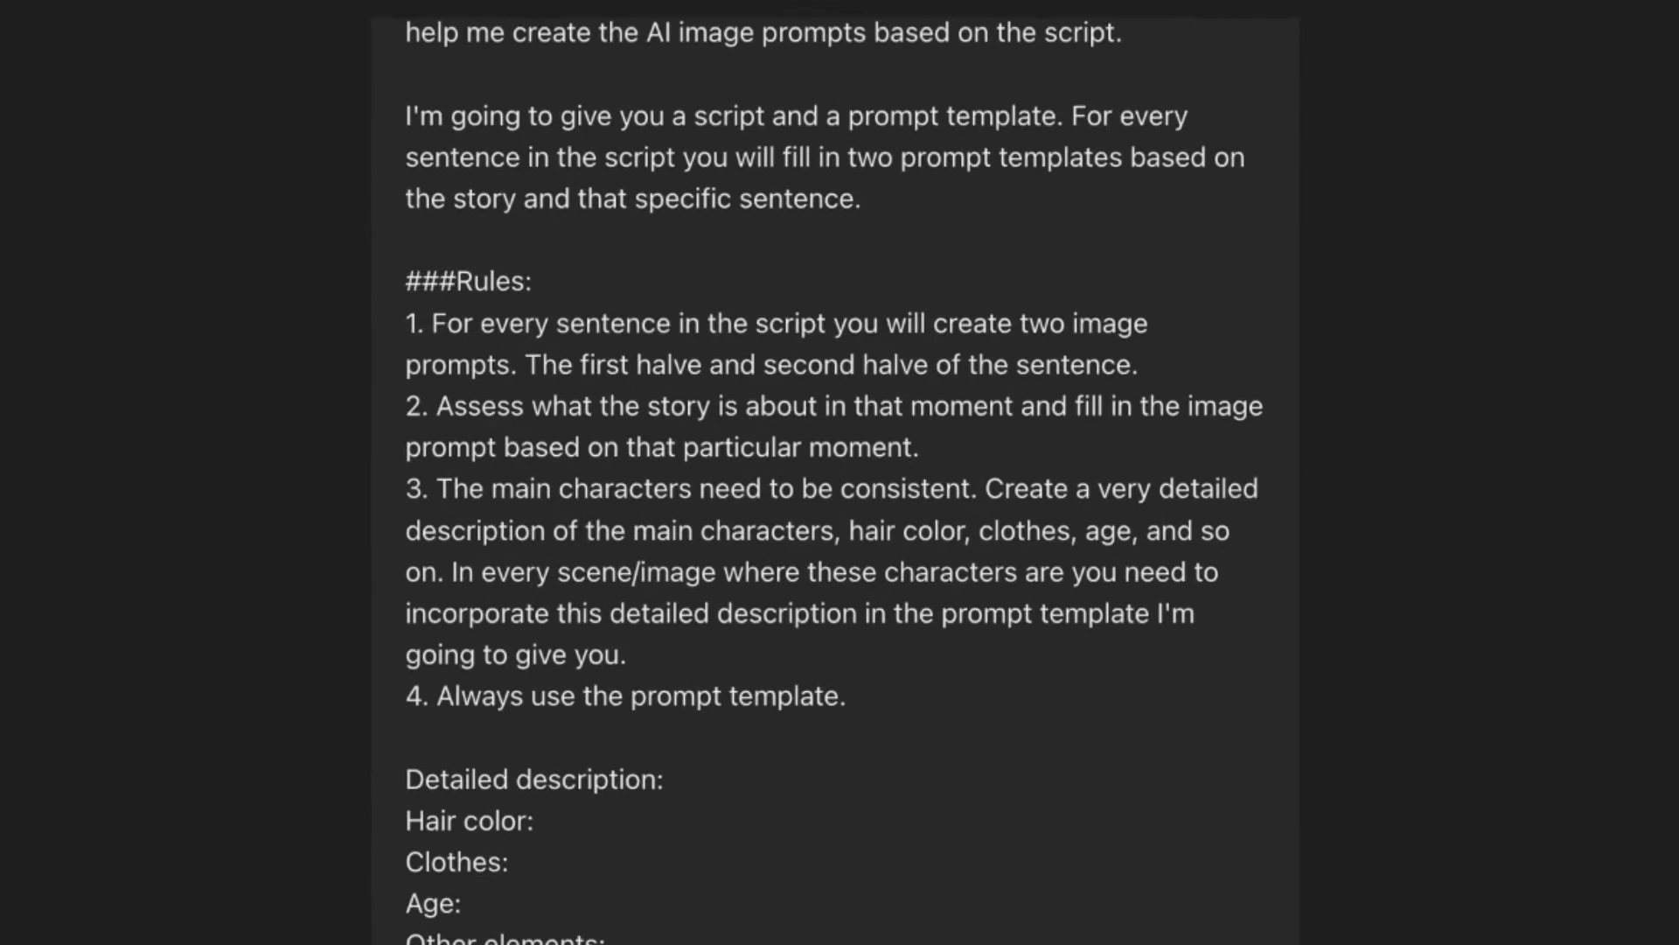
pyautogui.scroll(-5, 836, 472)
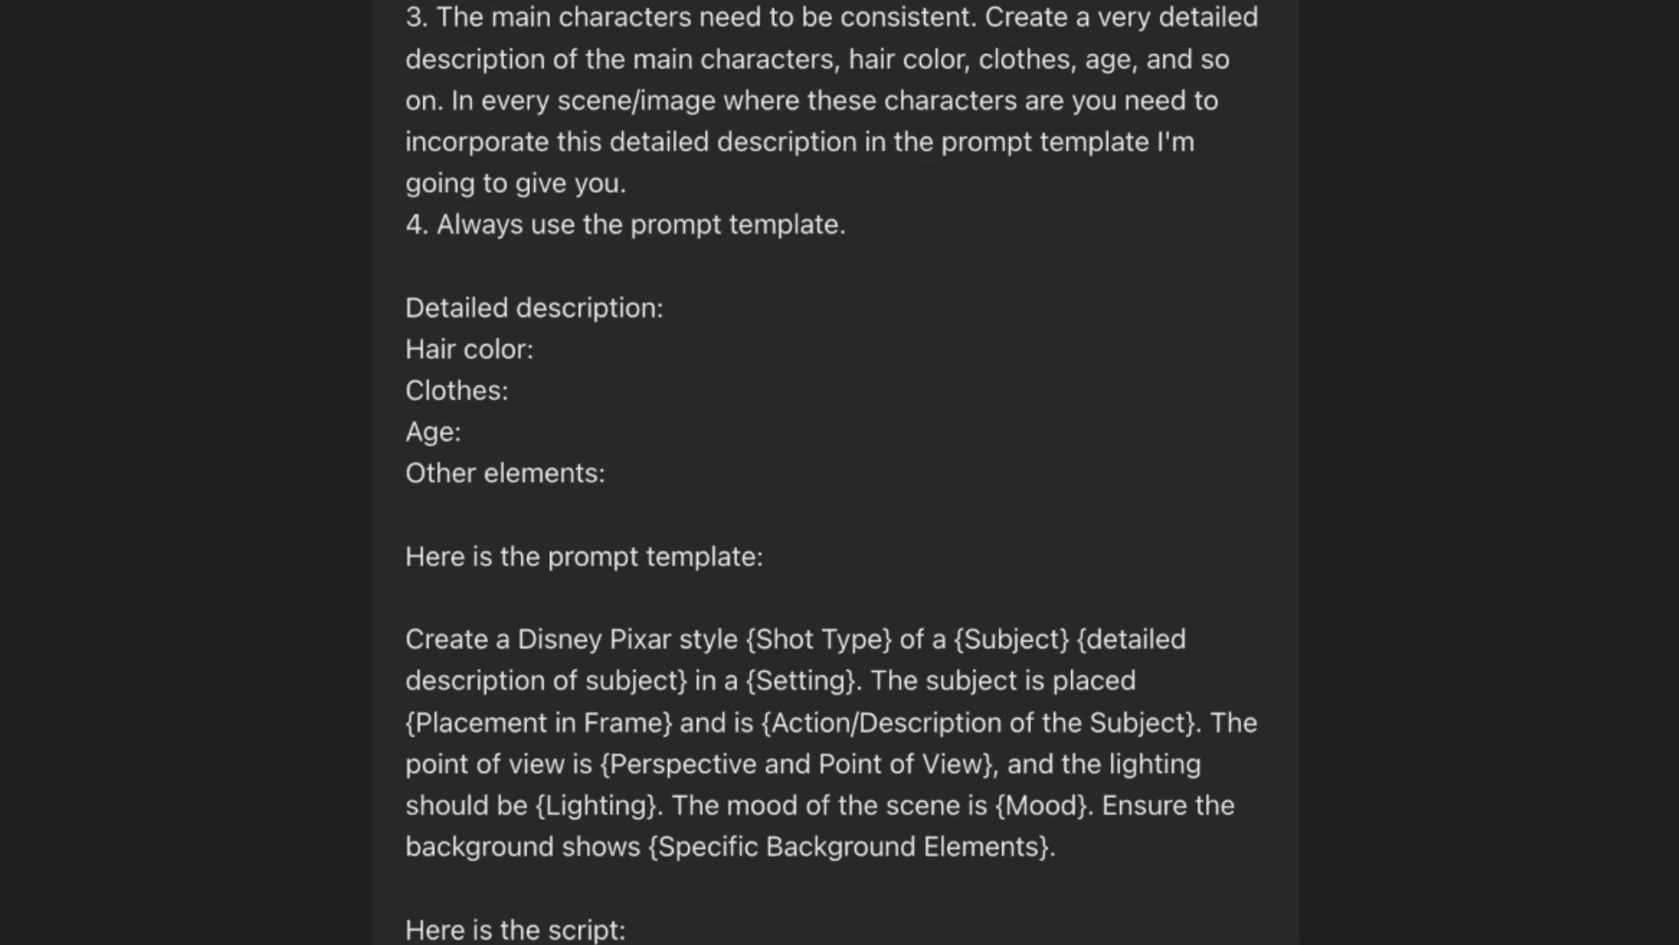
pyautogui.scroll(-5, 835, 472)
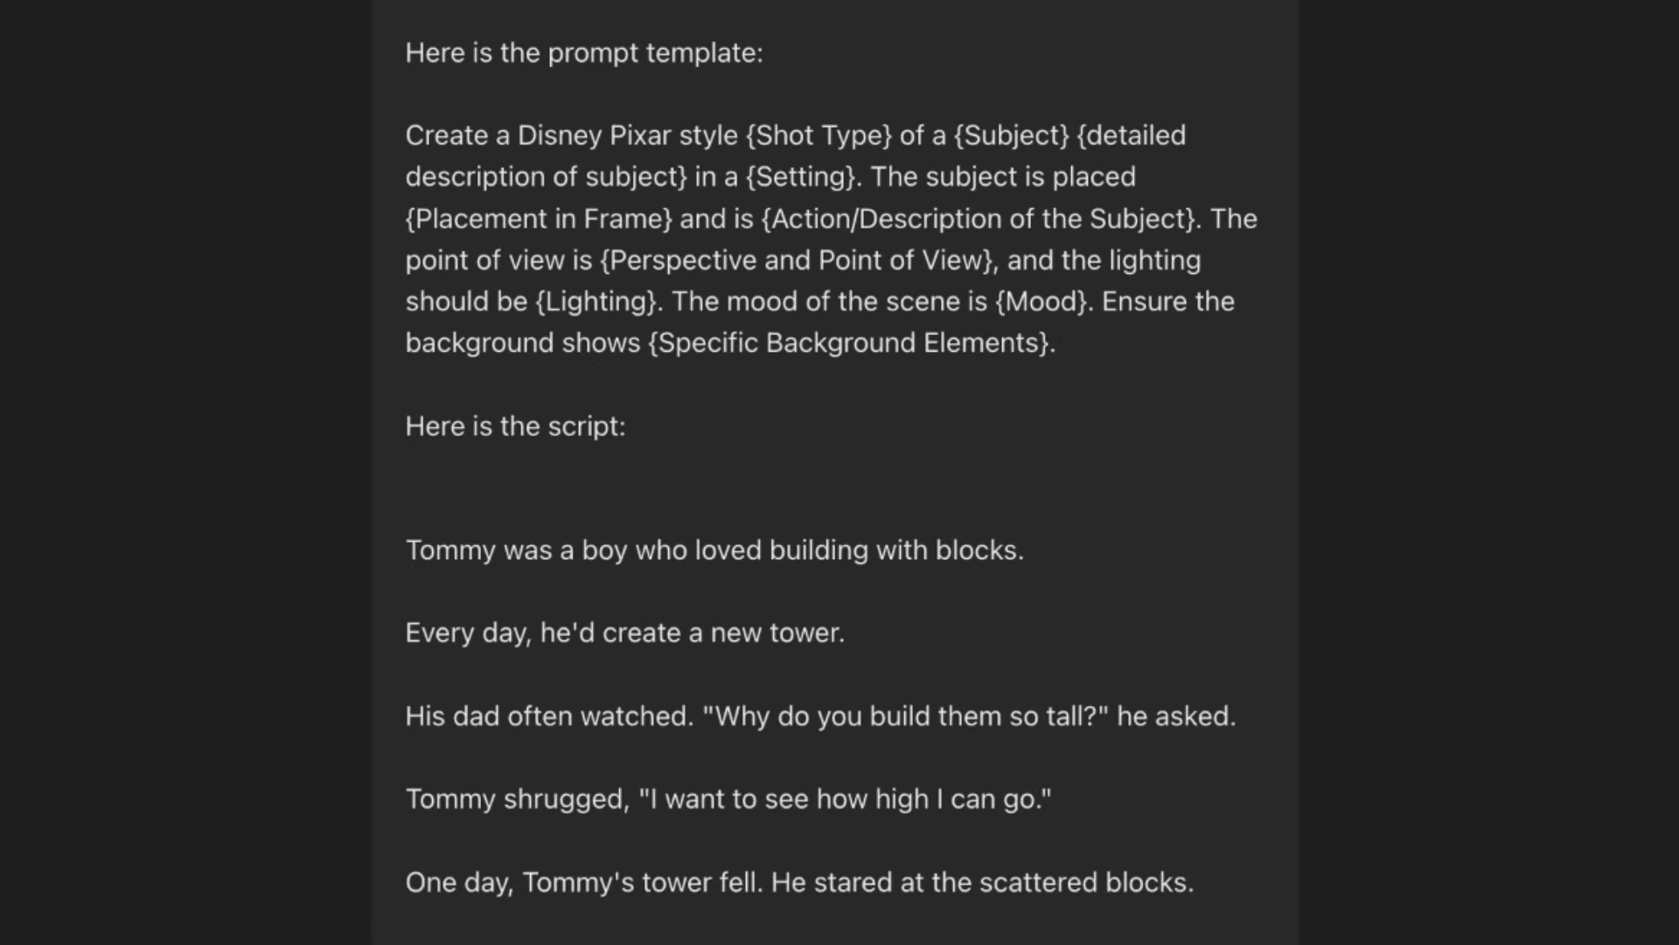
pyautogui.scroll(-4, 835, 473)
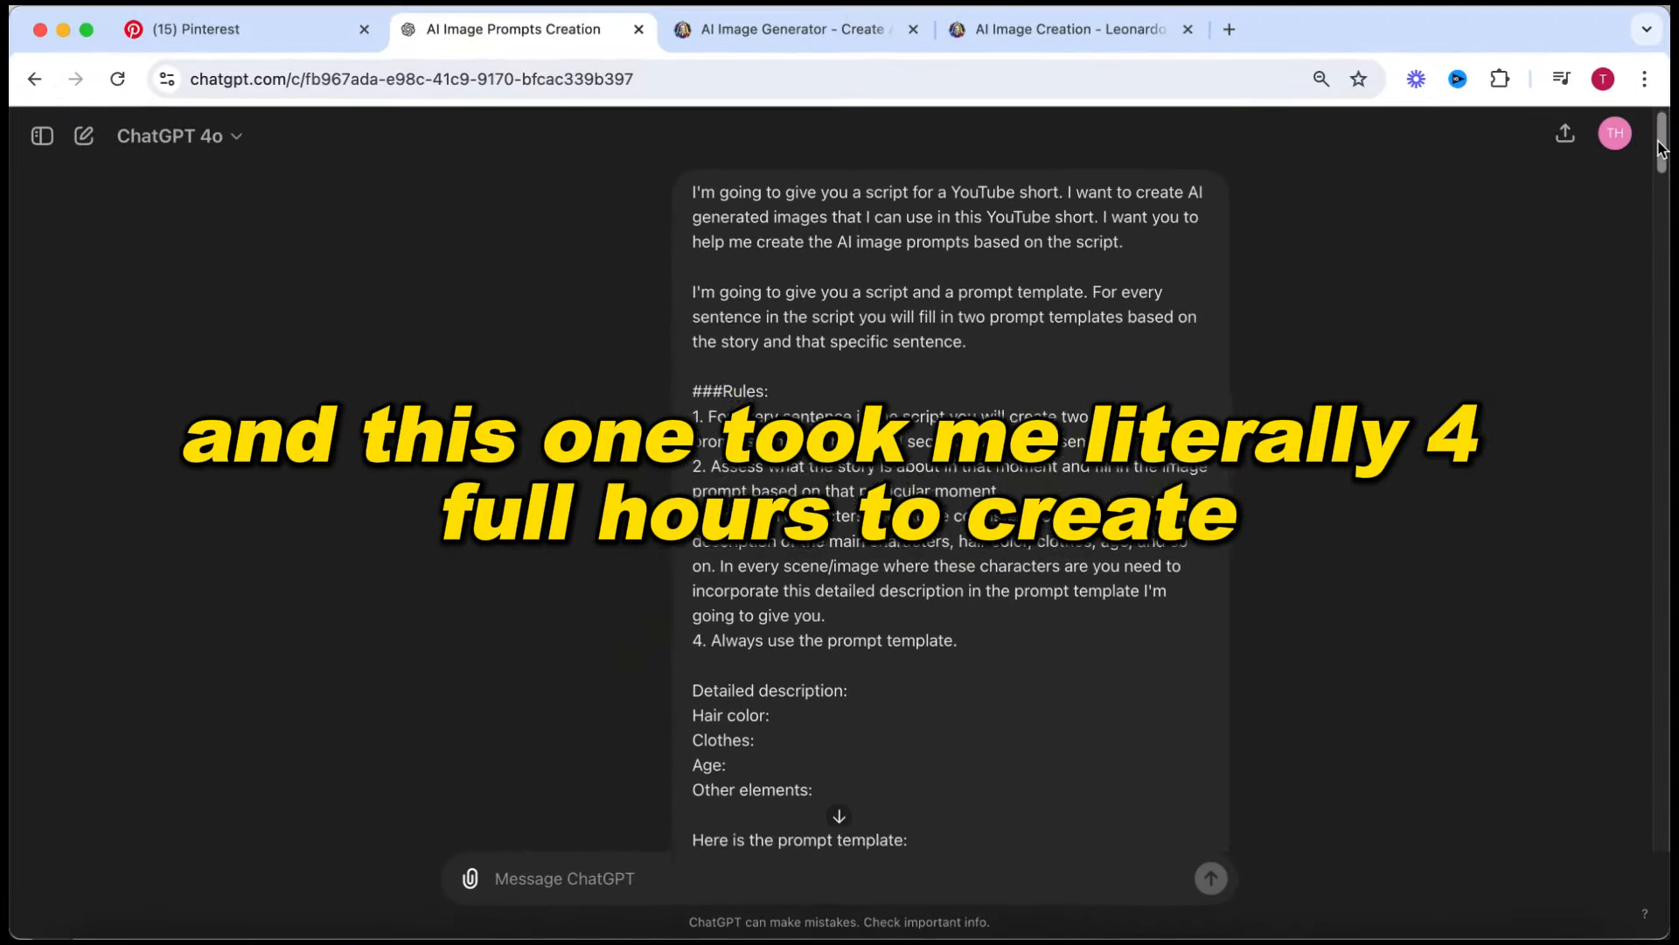
pyautogui.moveTo(1661, 165); pyautogui.dragTo(1652, 218)
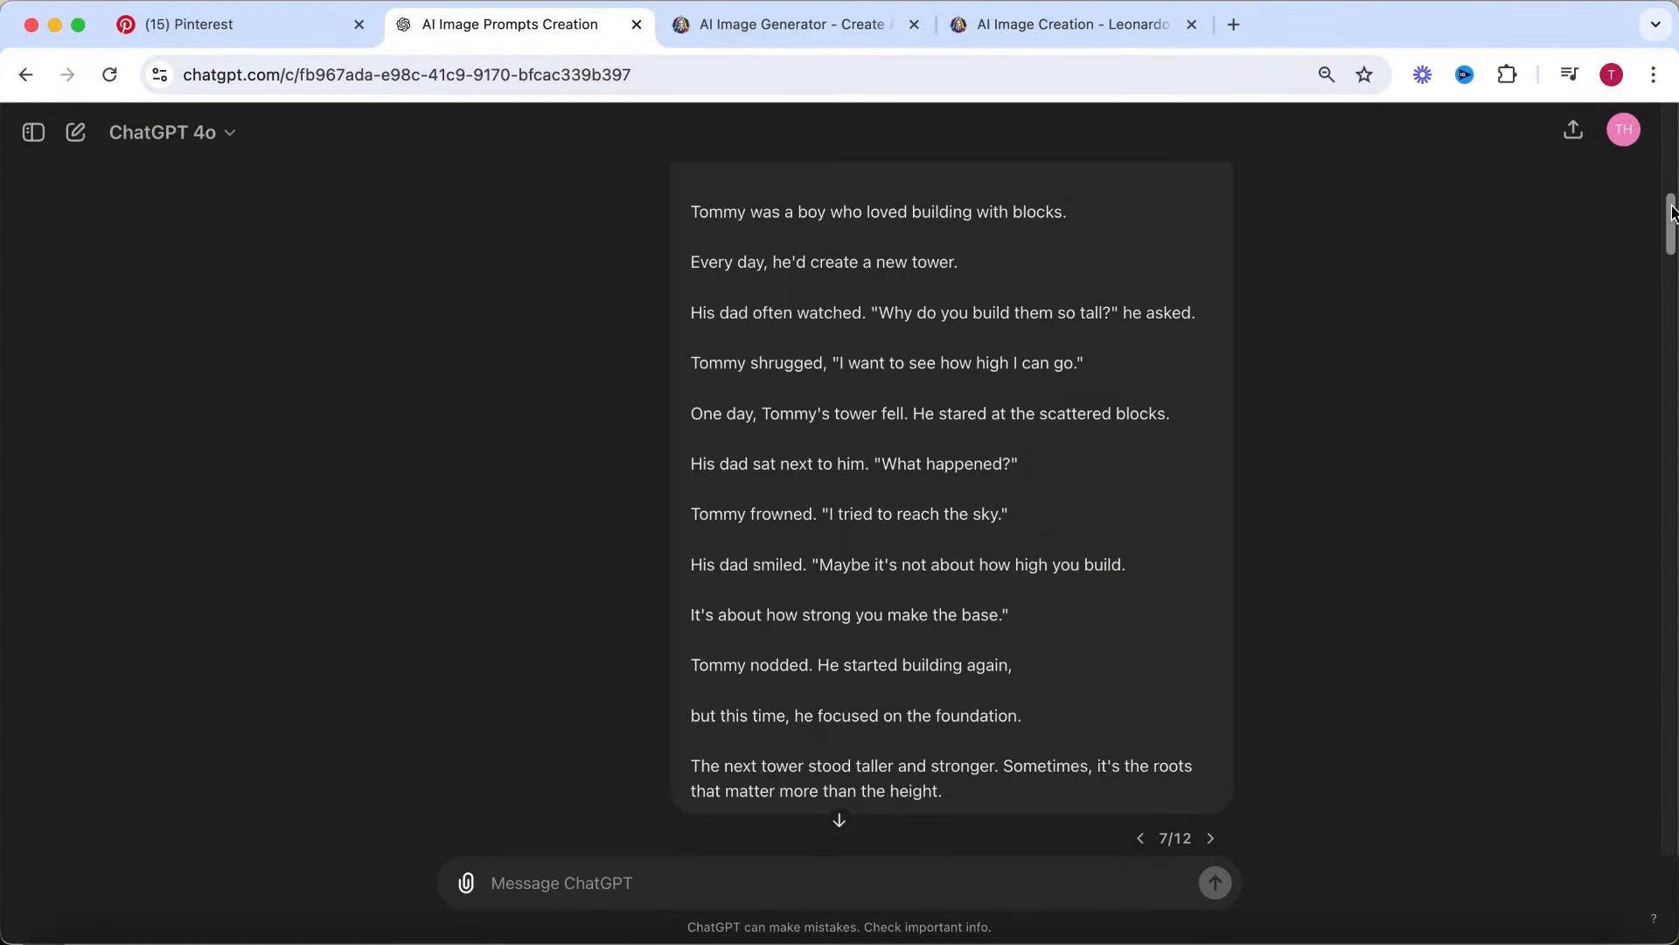
pyautogui.moveTo(1674, 251); pyautogui.dragTo(1673, 267)
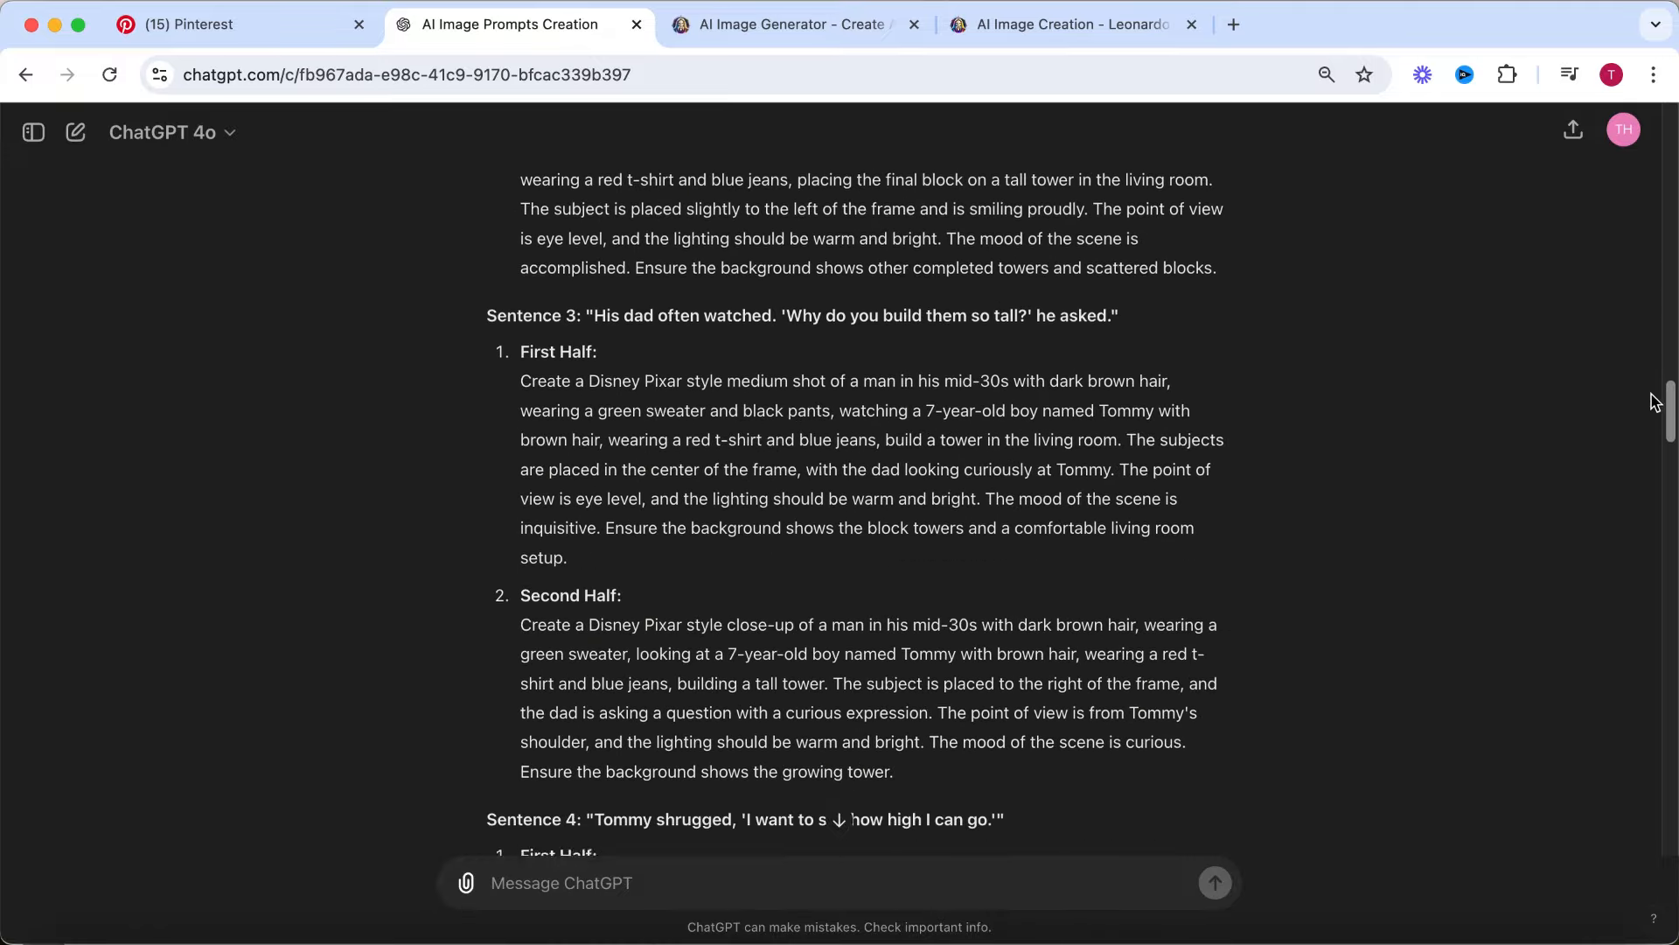
pyautogui.moveTo(1656, 402); pyautogui.dragTo(1645, 420)
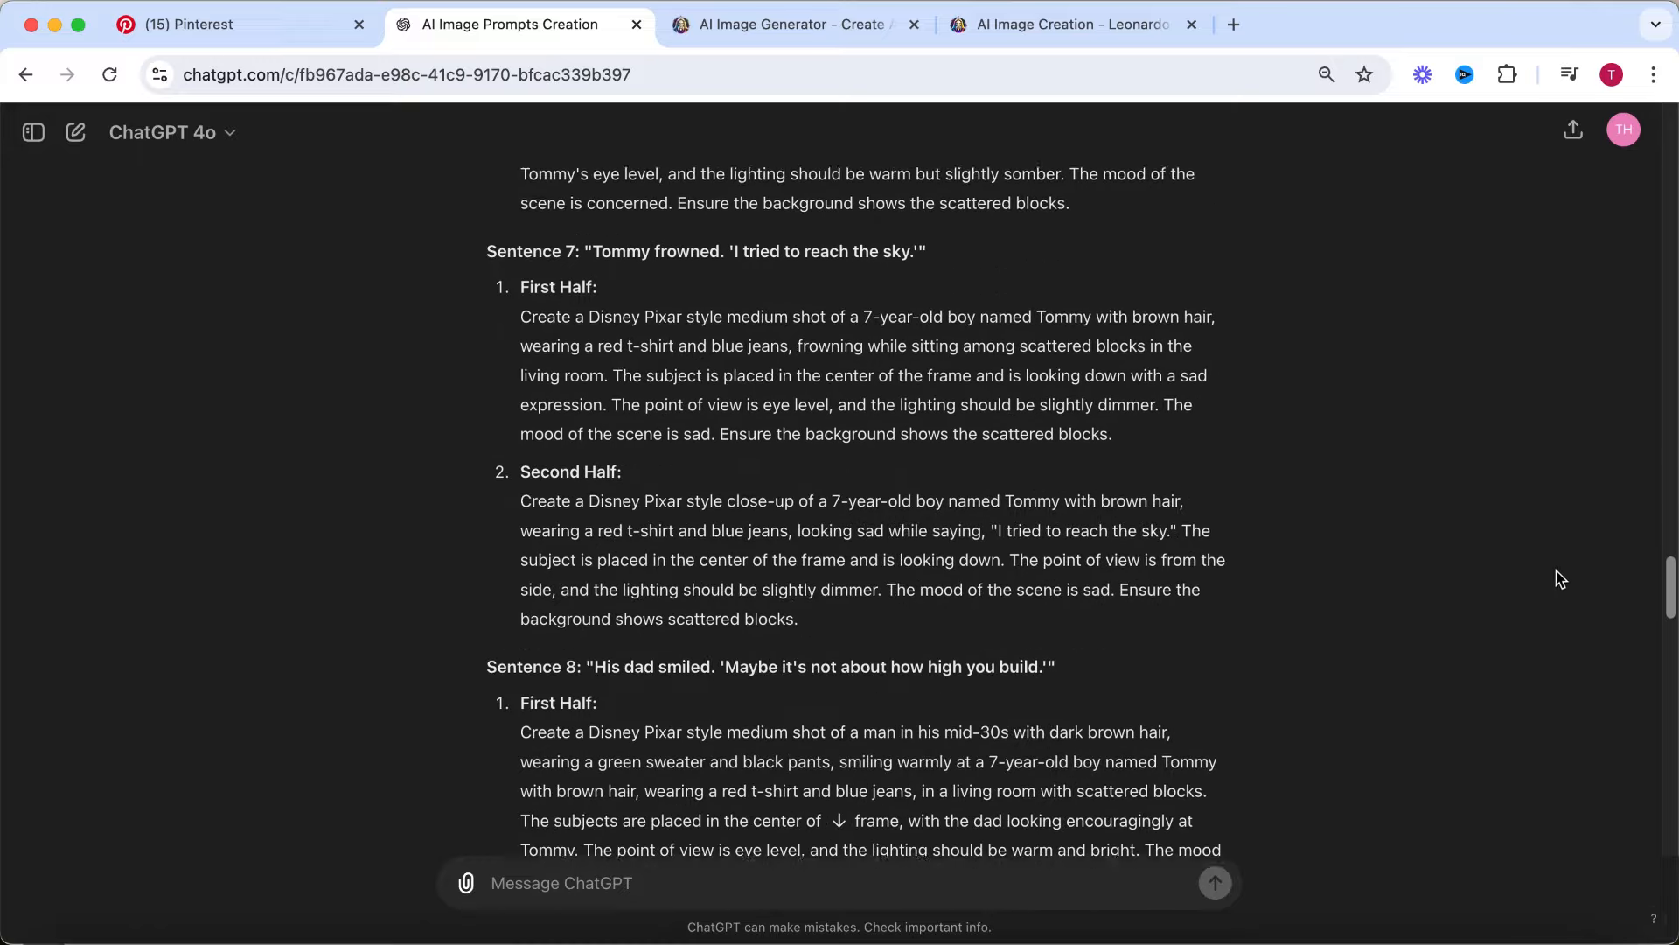
pyautogui.scroll(-10, 1561, 579)
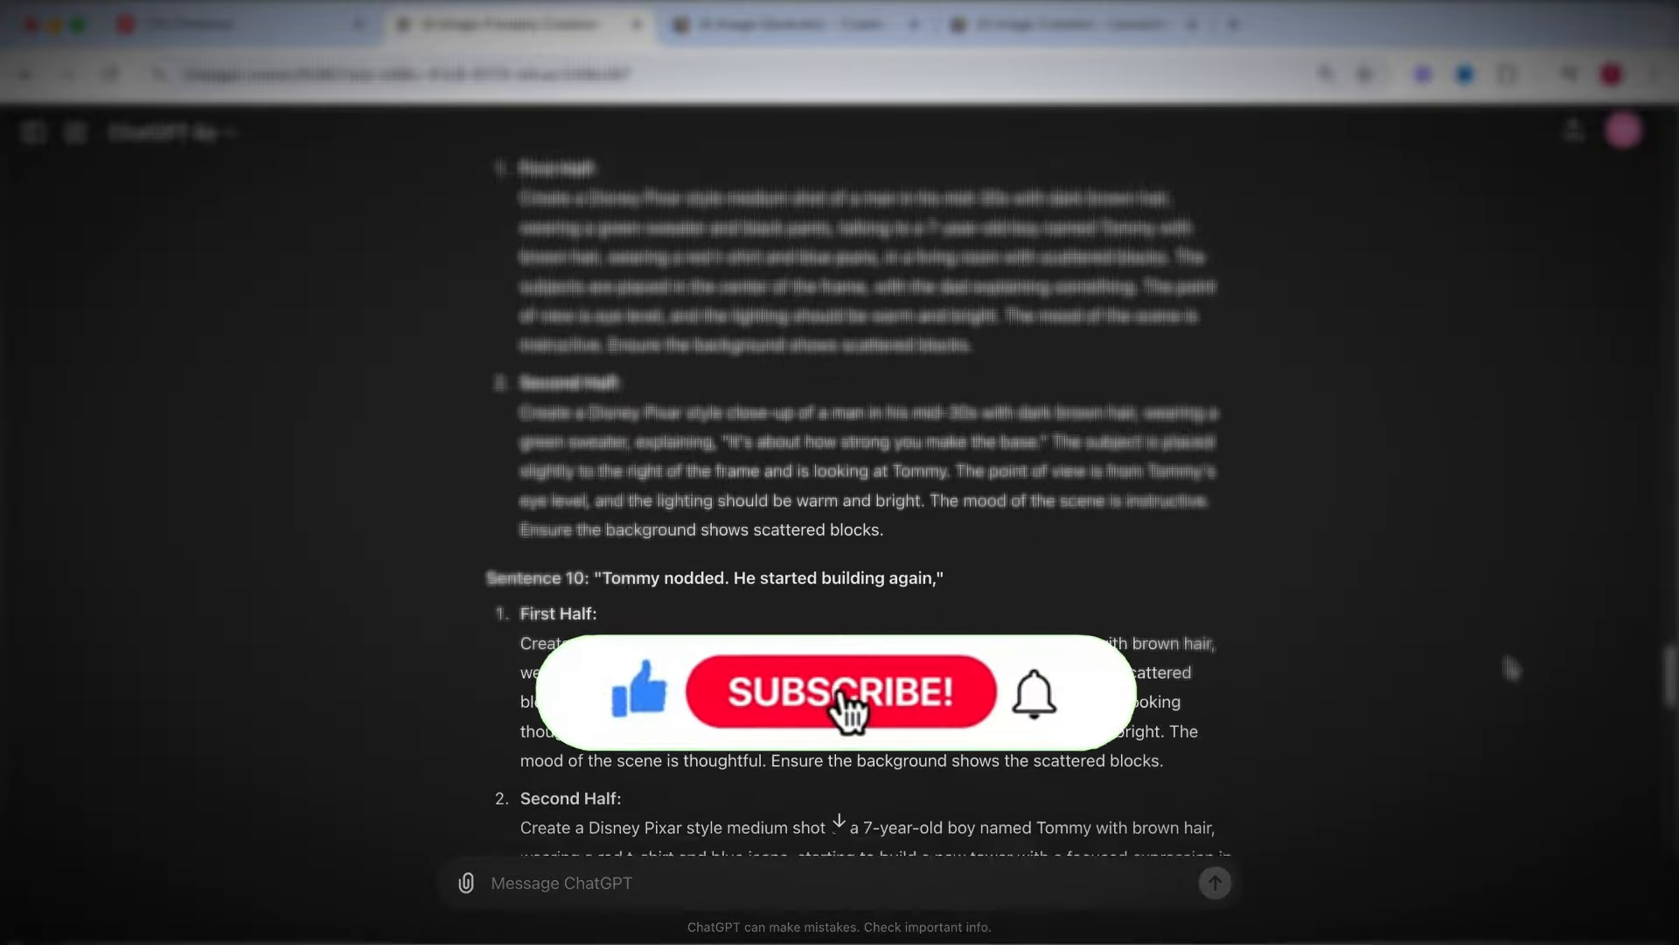
pyautogui.scroll(-5, 1512, 669)
pyautogui.scroll(-2, 1426, 728)
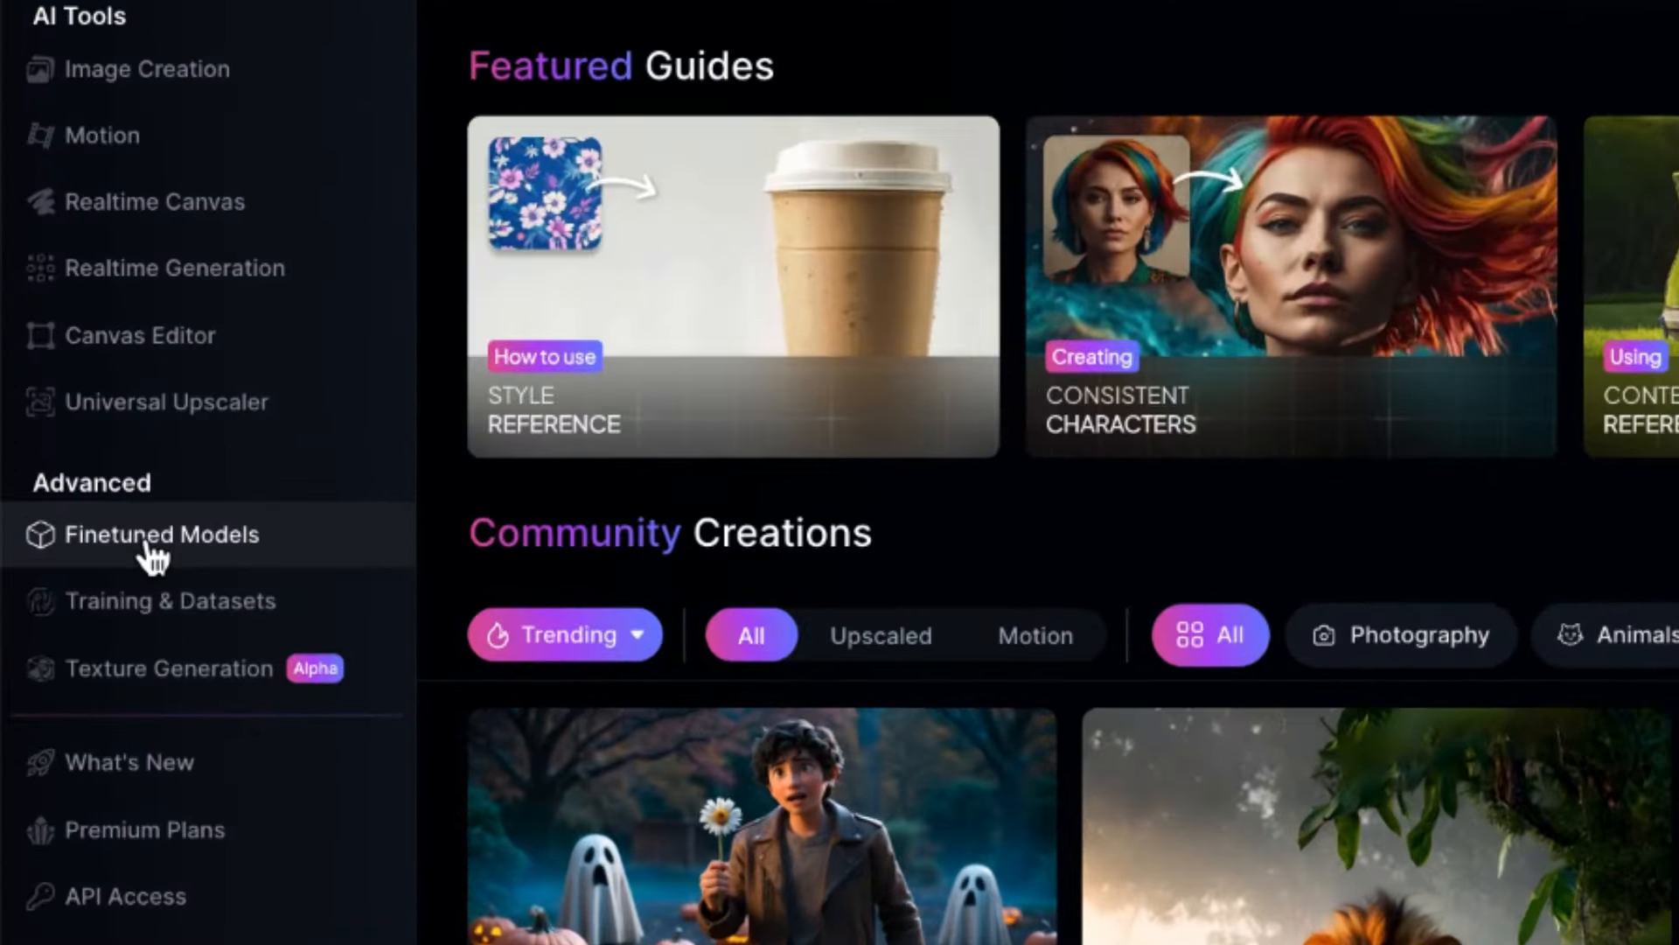
# Open the finetuned models in Leonardo.Ai and turn off Alchemy for image creation.
pyautogui.click(68, 576)
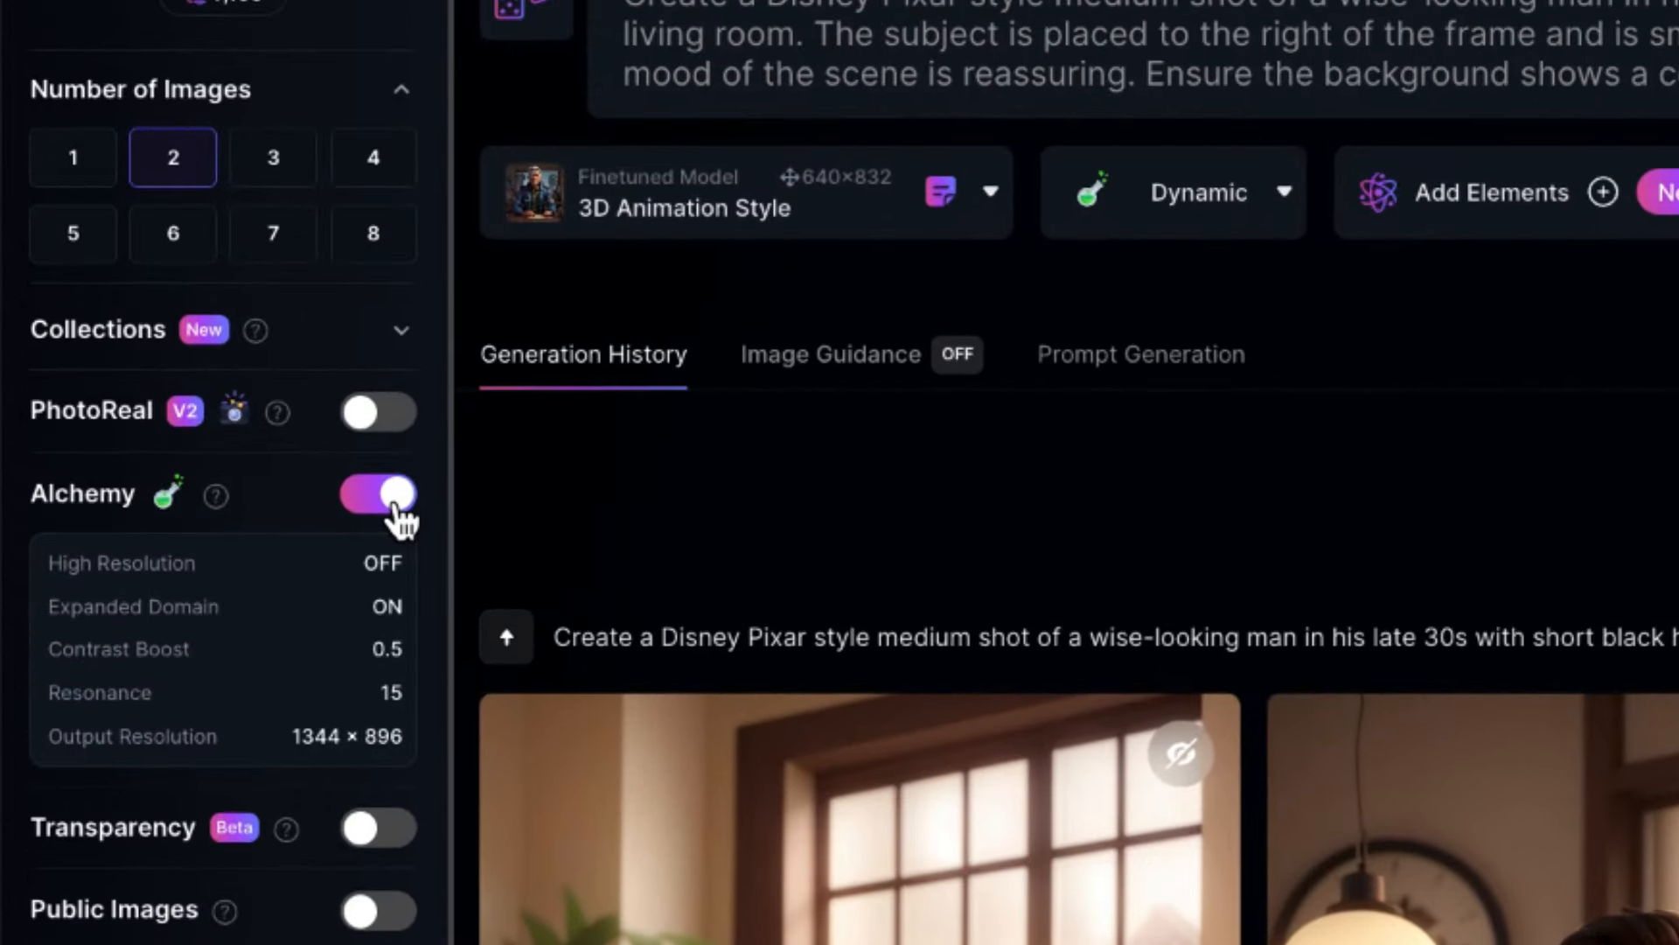
pyautogui.click(398, 507)
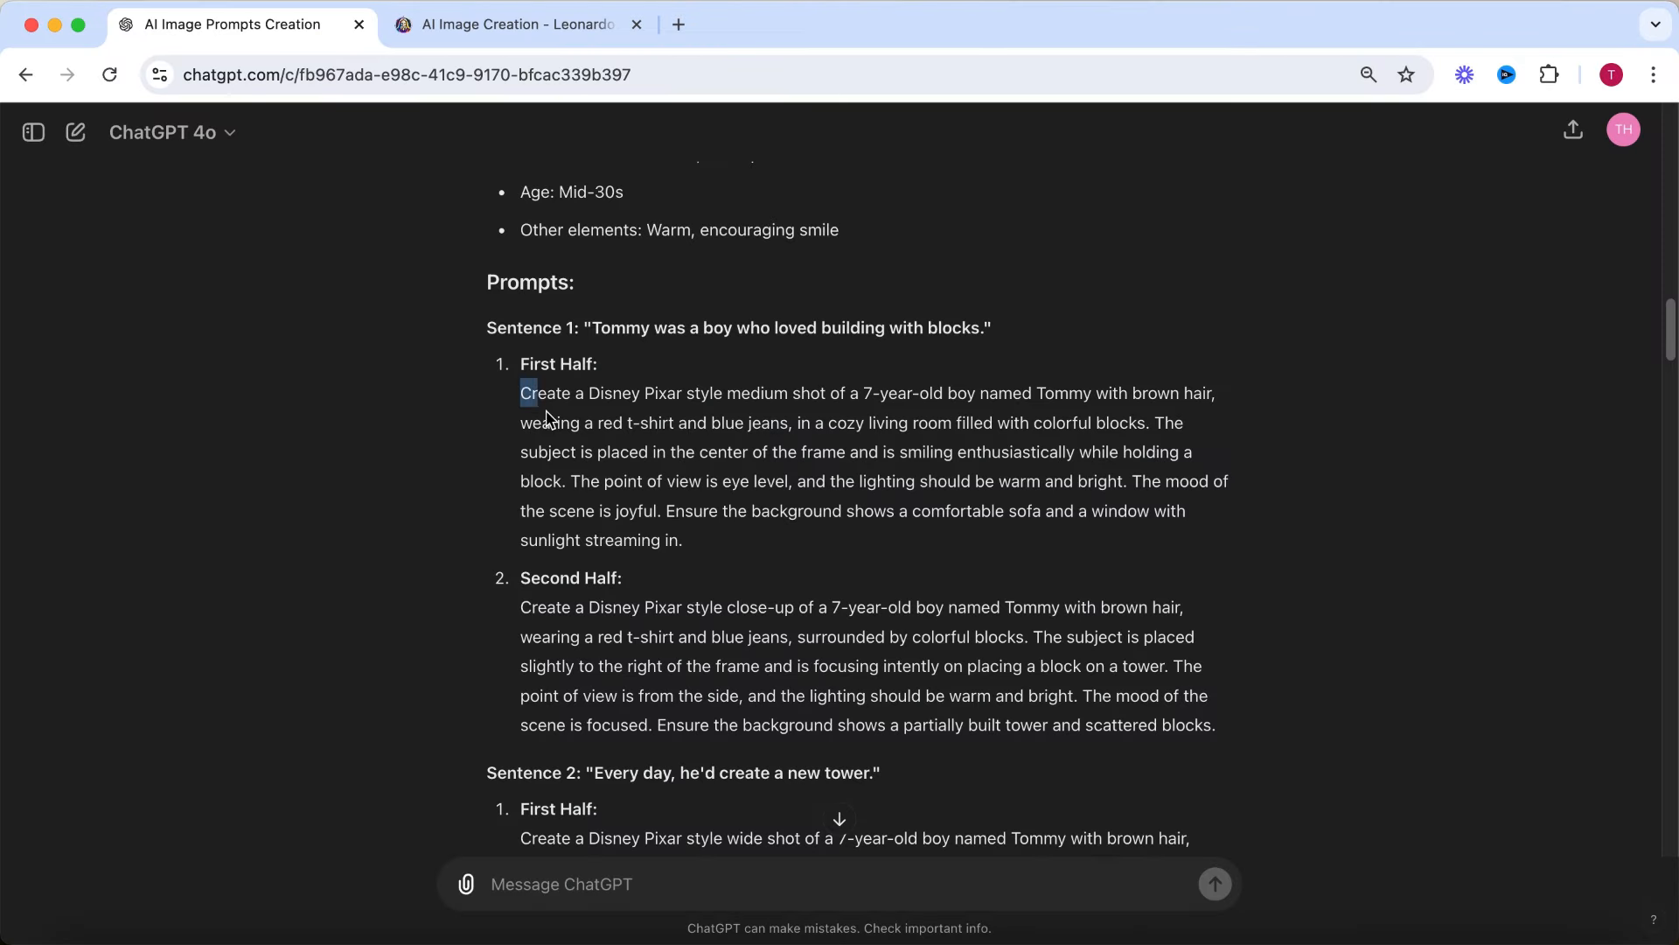
# Copy the first-half prompt of sentence 1 from ChatGPT and generate two images from it in Leonardo.Ai.
pyautogui.moveTo(548, 418); pyautogui.dragTo(701, 550)
pyautogui.press('super+c')
pyautogui.click(555, 37)
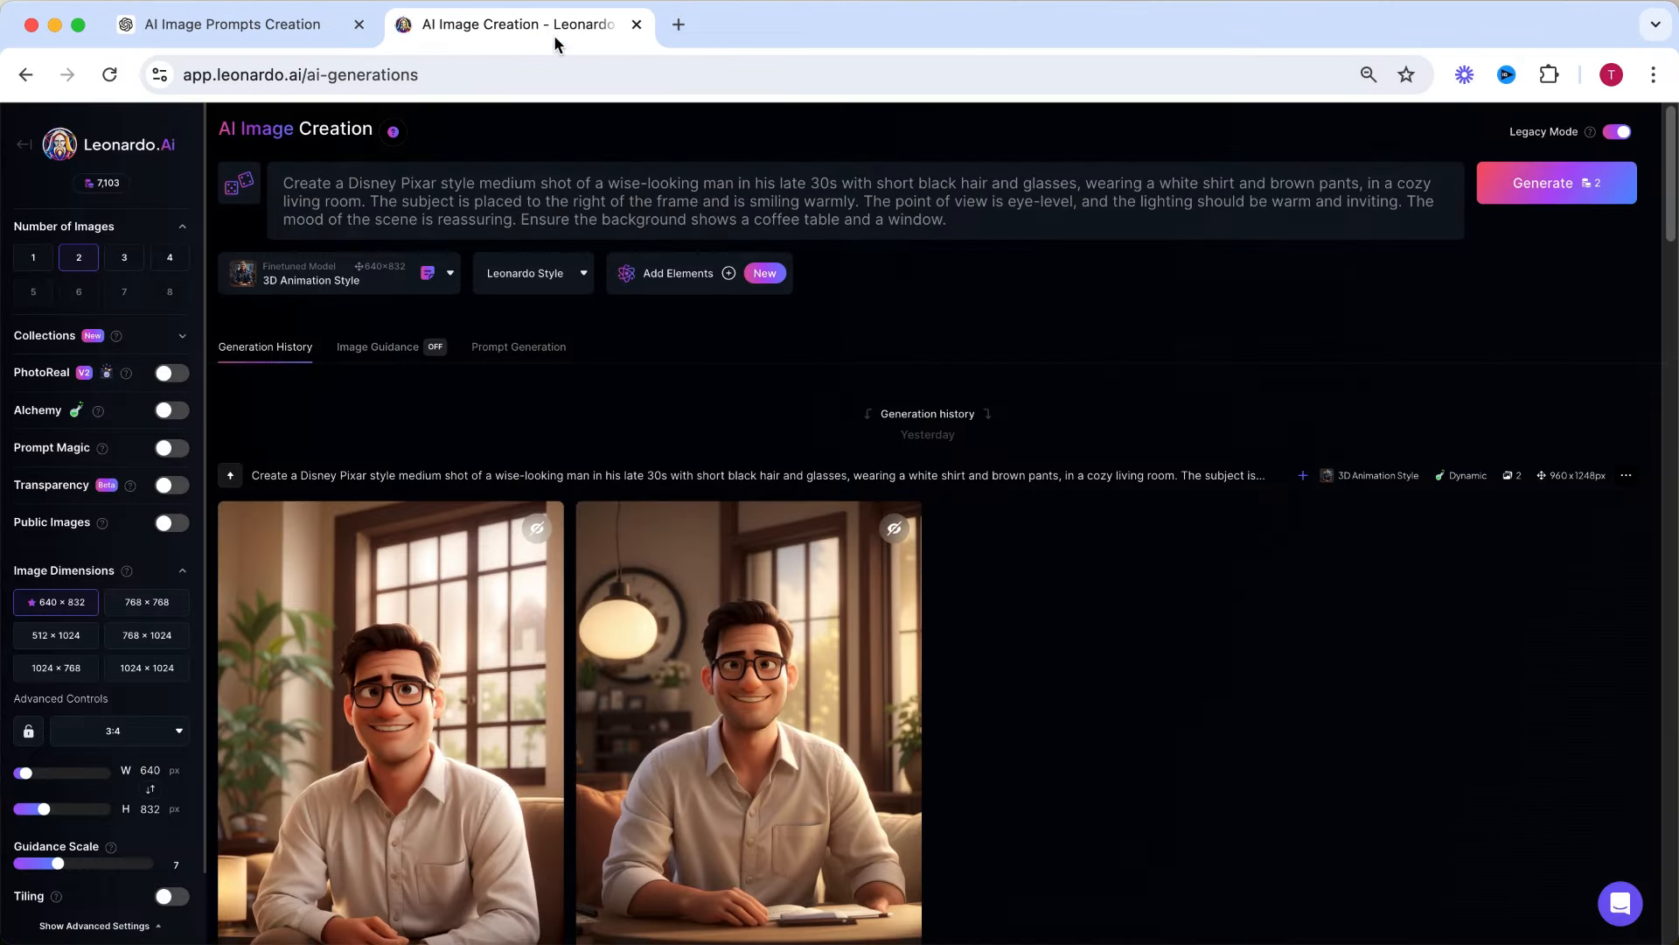
pyautogui.click(719, 202)
pyautogui.press('super+a')
pyautogui.press('super+v')
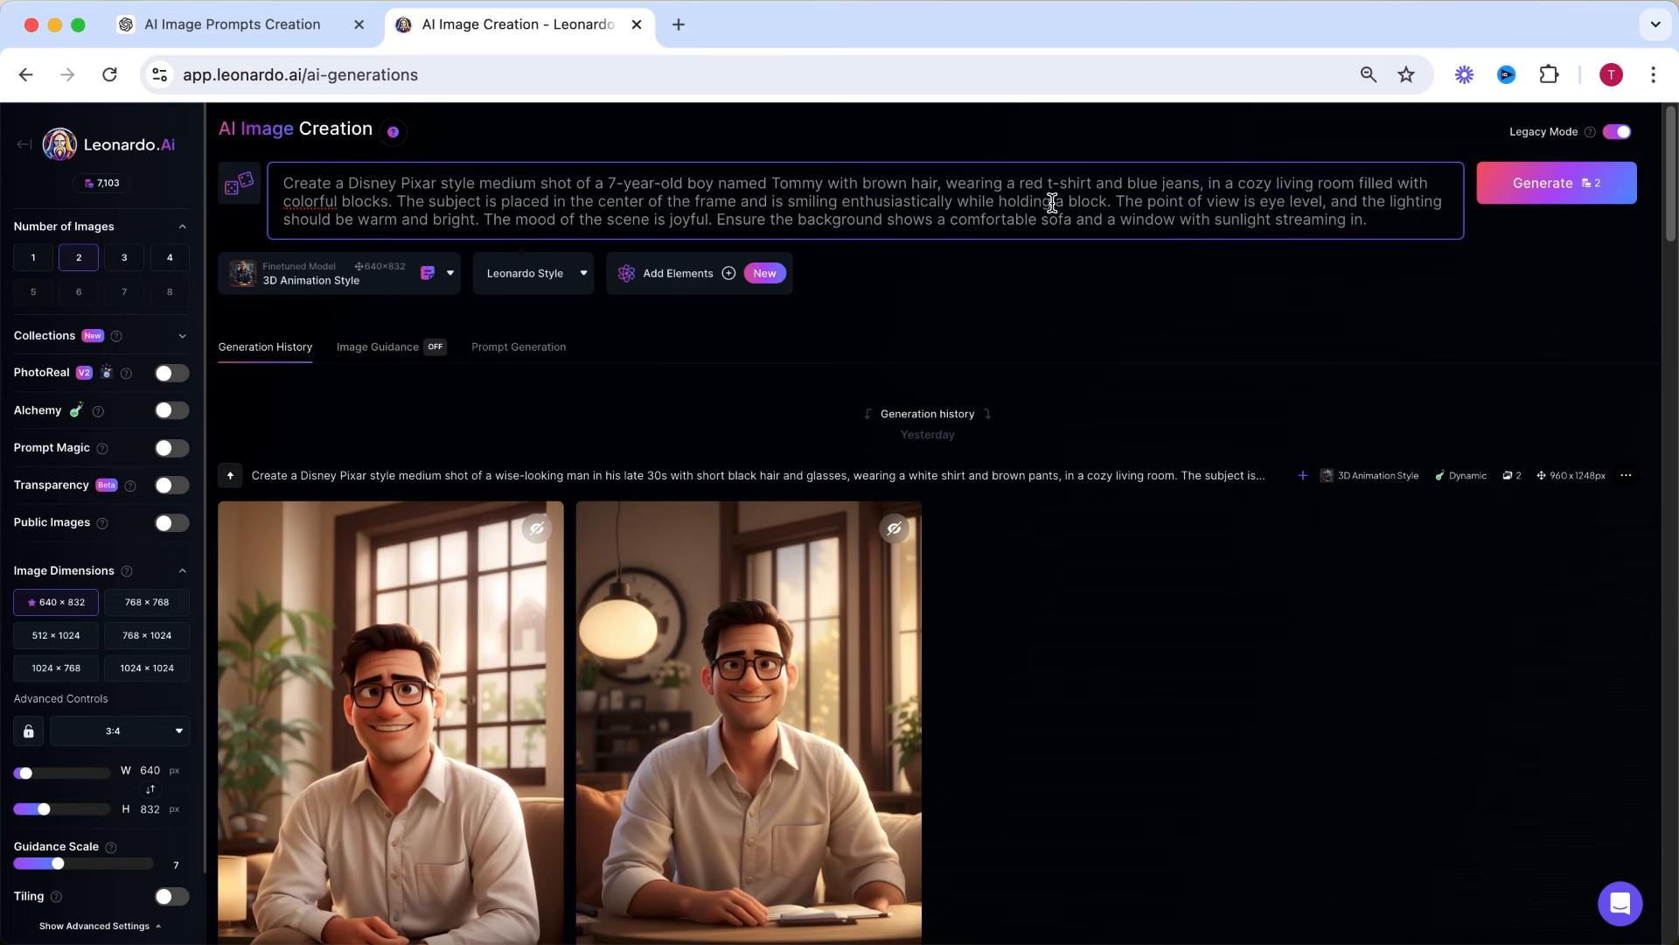
pyautogui.click(1556, 185)
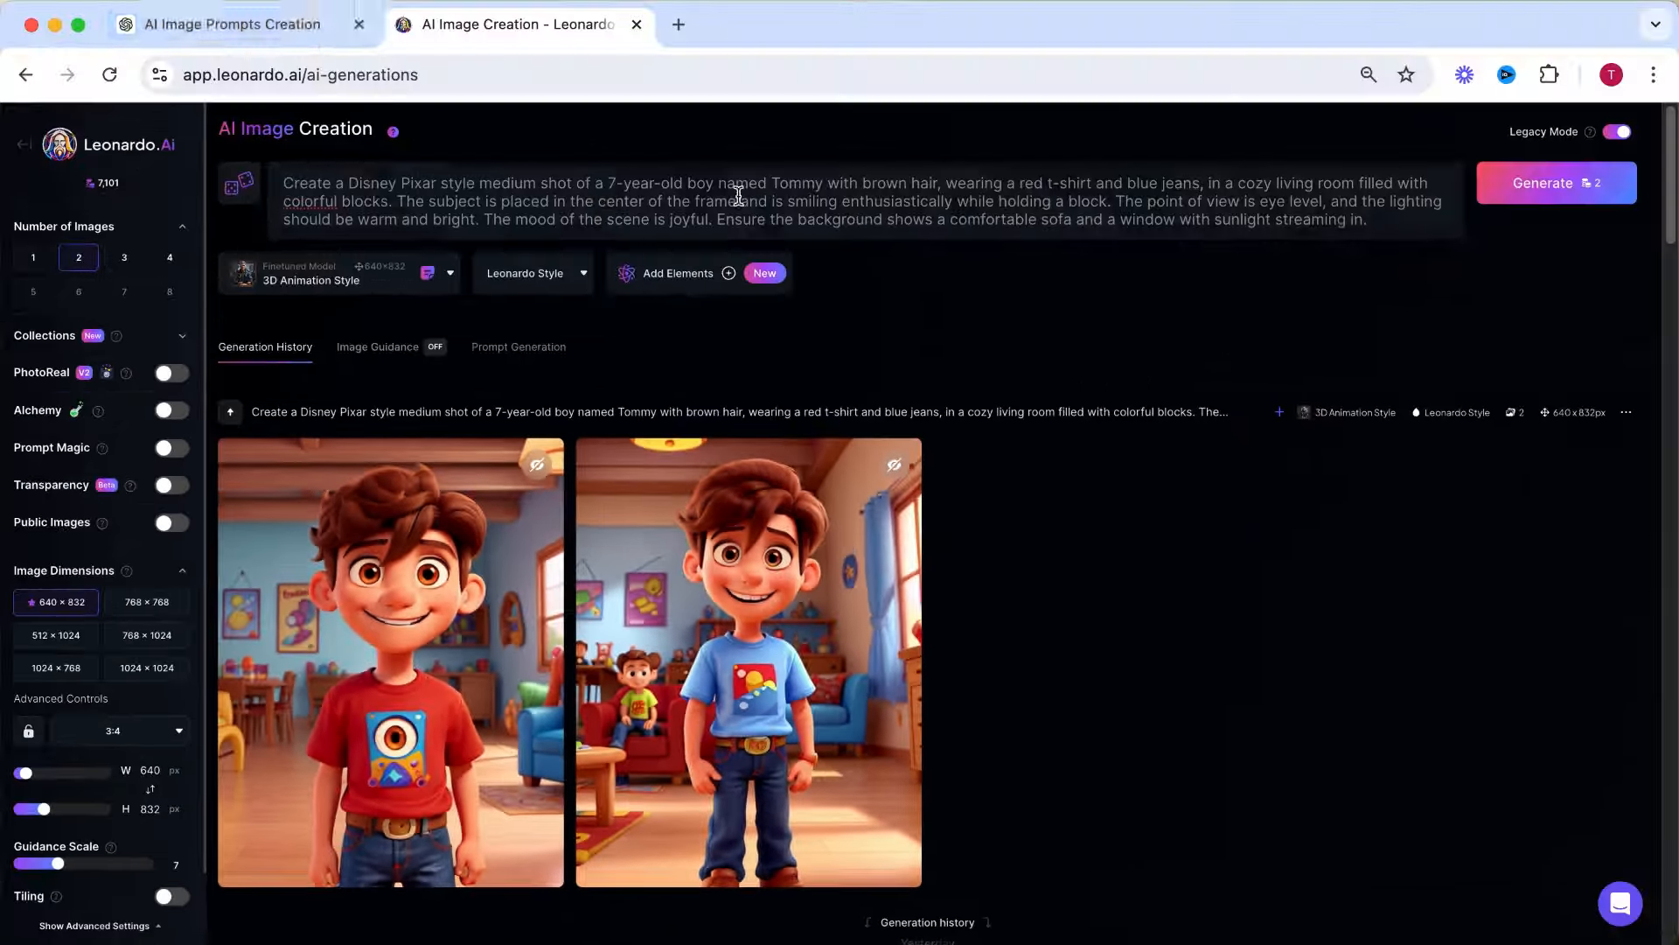
# Copy the second-half prompt of sentence 1 from ChatGPT and generate two images from it in Leonardo.Ai.
pyautogui.click(321, 35)
pyautogui.moveTo(521, 607); pyautogui.dragTo(1211, 726)
pyautogui.click(524, 26)
pyautogui.press('super+a')
pyautogui.write('Create a Disney Pixar style close-up of a 7-year-old boy named Tommy with brown hair, wearing a red t-shirt and blue jeans, surrounded by colorful blocks. The subject is placed slightly to the right of the frame and is focusing intently on placing a block on a tower. The point of view is from the side, and the lighting should be warm and bright. The mood of the scene is focused. Ensure the background shows a partially built tower and scattered blocks.')
pyautogui.click(1506, 188)
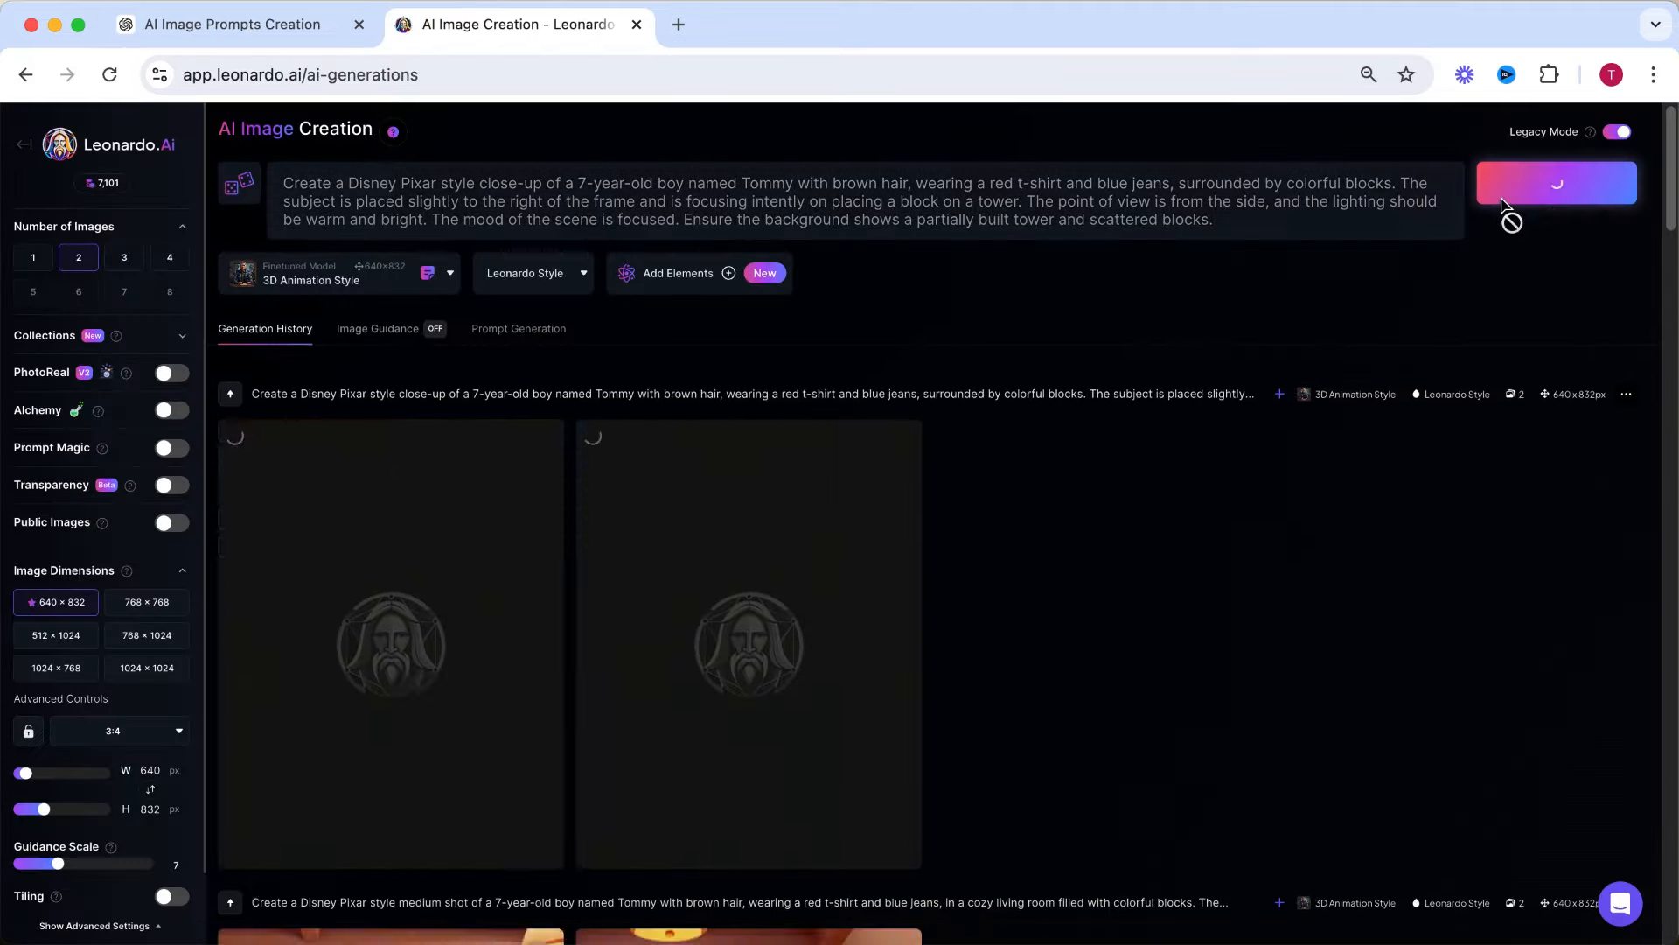
# Generate images from the prompts for sentences 2 and 3 of the script, one prompt at a time.
pyautogui.press('super+v')
pyautogui.click(1506, 188)
pyautogui.press('super+v')
pyautogui.click(1506, 188)
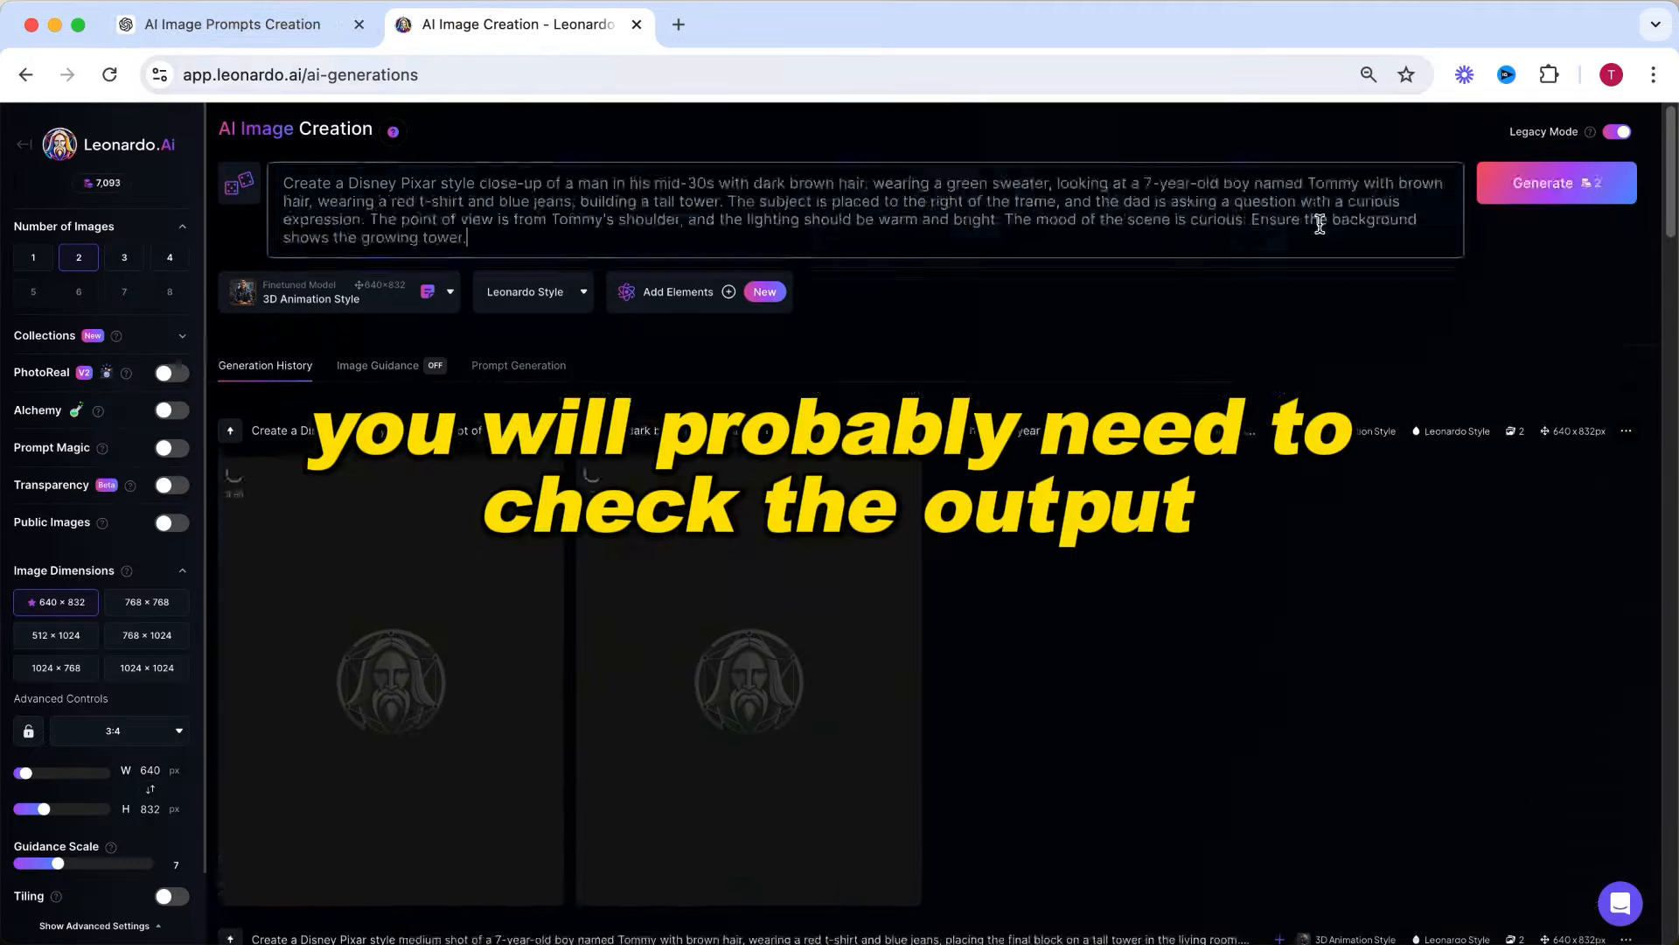
pyautogui.press('super+v')
pyautogui.click(1507, 188)
pyautogui.click(1506, 188)
# Continue generating images from the following ChatGPT prompts, up to the second half of sentence 7.
pyautogui.write('Create a Disney Pixar style close-up of a 7-year-old boy named Tommy with brown hair, wearing a red t-shirt and blue jeans, staring at scattered blocks with a sad expression. The subject is placed slightly to the left of the frame and is looking down. The point of view is from above, and the lighting should be slightly dimmer to convey the mood. The mood of the scene is sad. Ensure the background shows the scattered blocks and parts of the fallen tower.')
pyautogui.click(231, 25)
pyautogui.moveTo(522, 393); pyautogui.dragTo(1192, 532)
pyautogui.click(516, 25)
pyautogui.press('super+v')
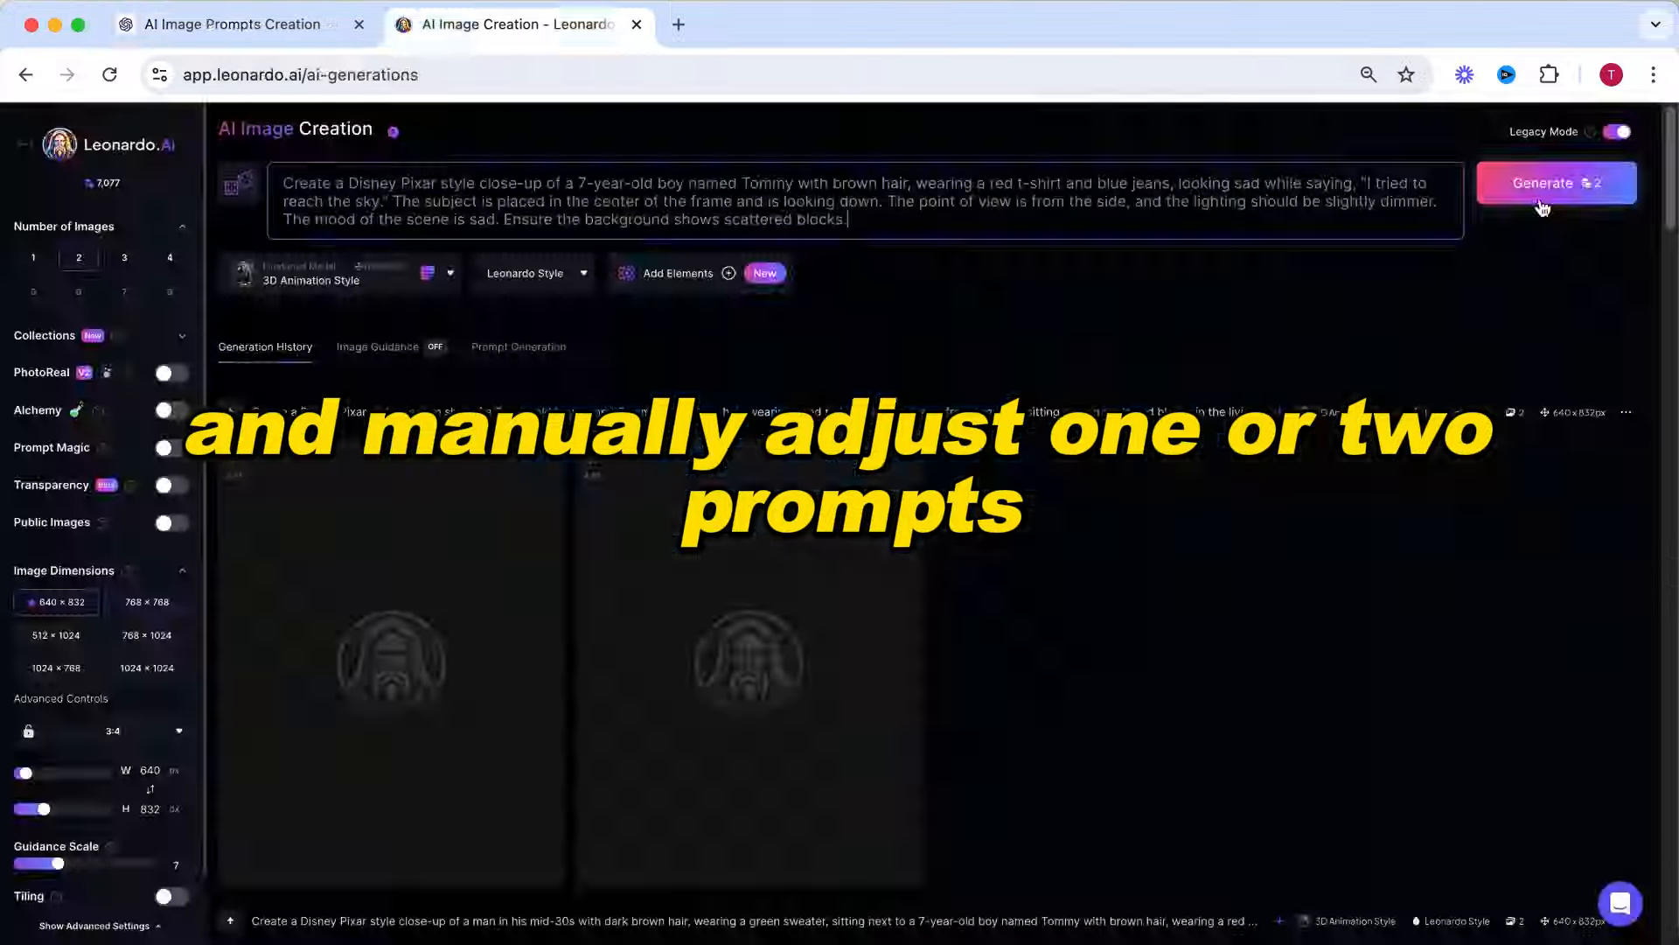
pyautogui.click(1540, 197)
# Generate images from the remaining ChatGPT prompts, including the first half of sentence 12 and the final close-up of the boy.
pyautogui.press('super+v')
pyautogui.click(231, 24)
pyautogui.scroll(-10, 507, 350)
pyautogui.scroll(-3, 508, 350)
pyautogui.moveTo(521, 367); pyautogui.dragTo(1216, 476)
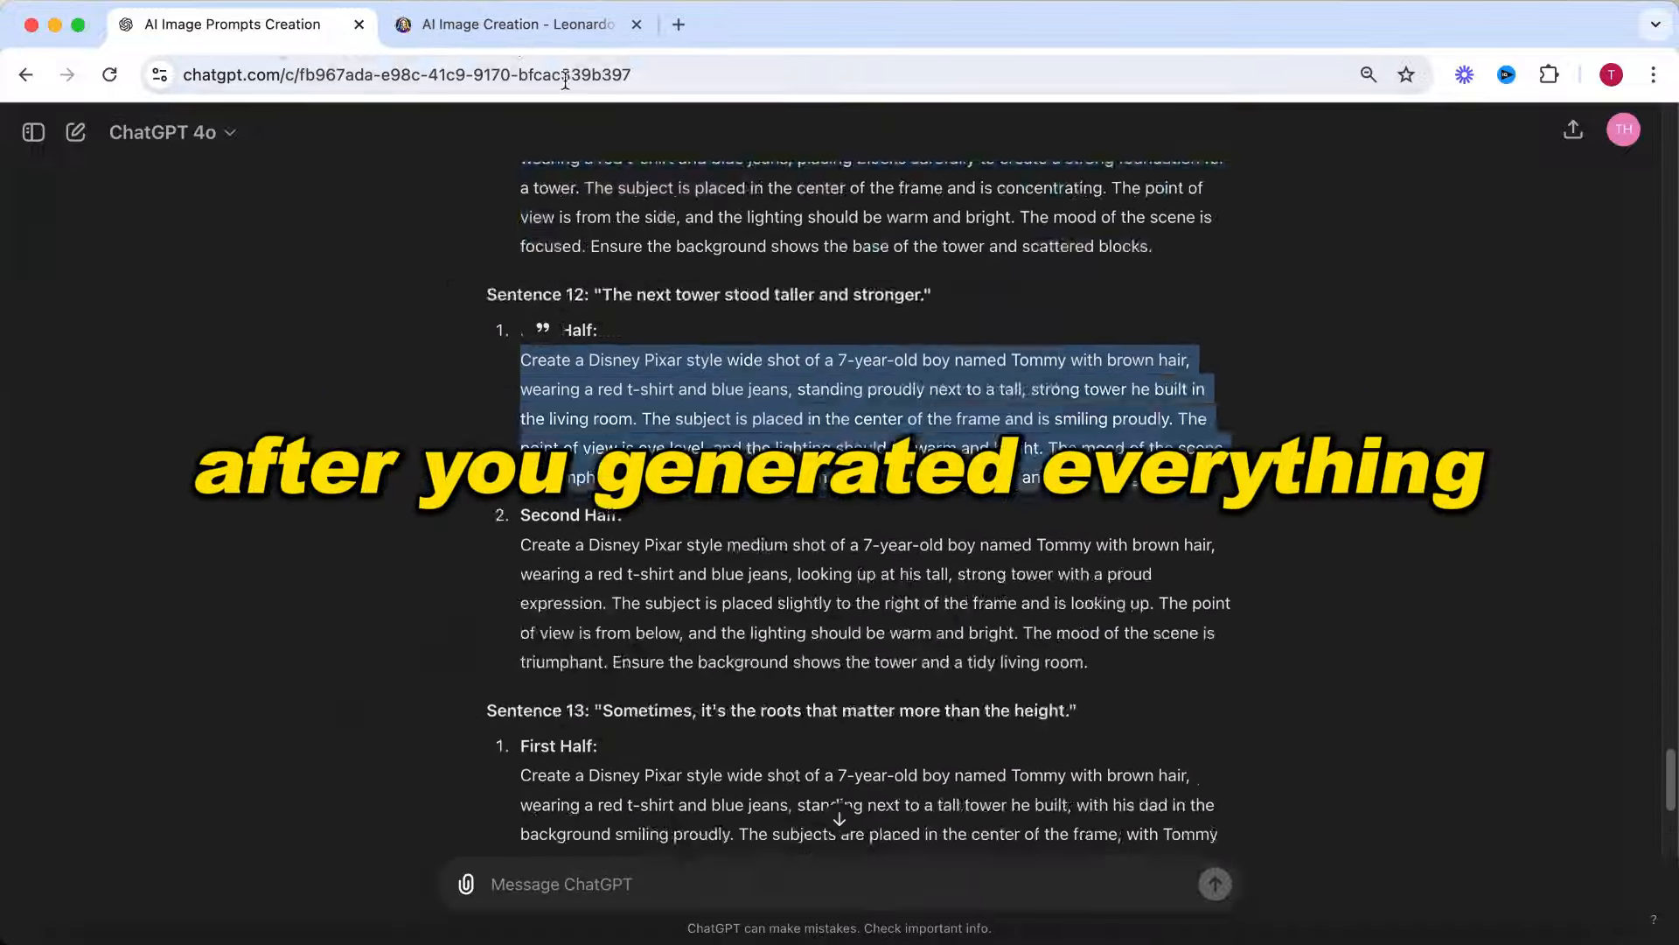
pyautogui.click(516, 24)
pyautogui.write('Create a Disney Pixar style wide shot of a 7-year-old boy named Tommy with brown hair, wearing a red t-shirt and blue jeans, standing next to a tall tower he built, with his dad in the background smiling proudly. The subjects are placed in the center of the frame, with Tommy looking at the tower and the dad watching from behind. The point of view is eye level, and the lighting should be warm and bright. The mood of the scene is reflective. Ensure the background shows the tall tower and a tidy living room.')
pyautogui.click(1564, 185)
pyautogui.write('Create a Disney Pixar style close-up of a 7-year-old boy named Tommy with brown hair, wearing a red t-shirt and blue jeans, looking thoughtfully at the base of his tall, strong tower. The subject is placed in the center of the frame and is focusing on the foundation. The point of view is from the side, and the lighting should be warm and bright. The mood of the scene is reflective. Ensure the background shows the sturdy base of the tower and a tidy living room.')
pyautogui.click(1557, 185)
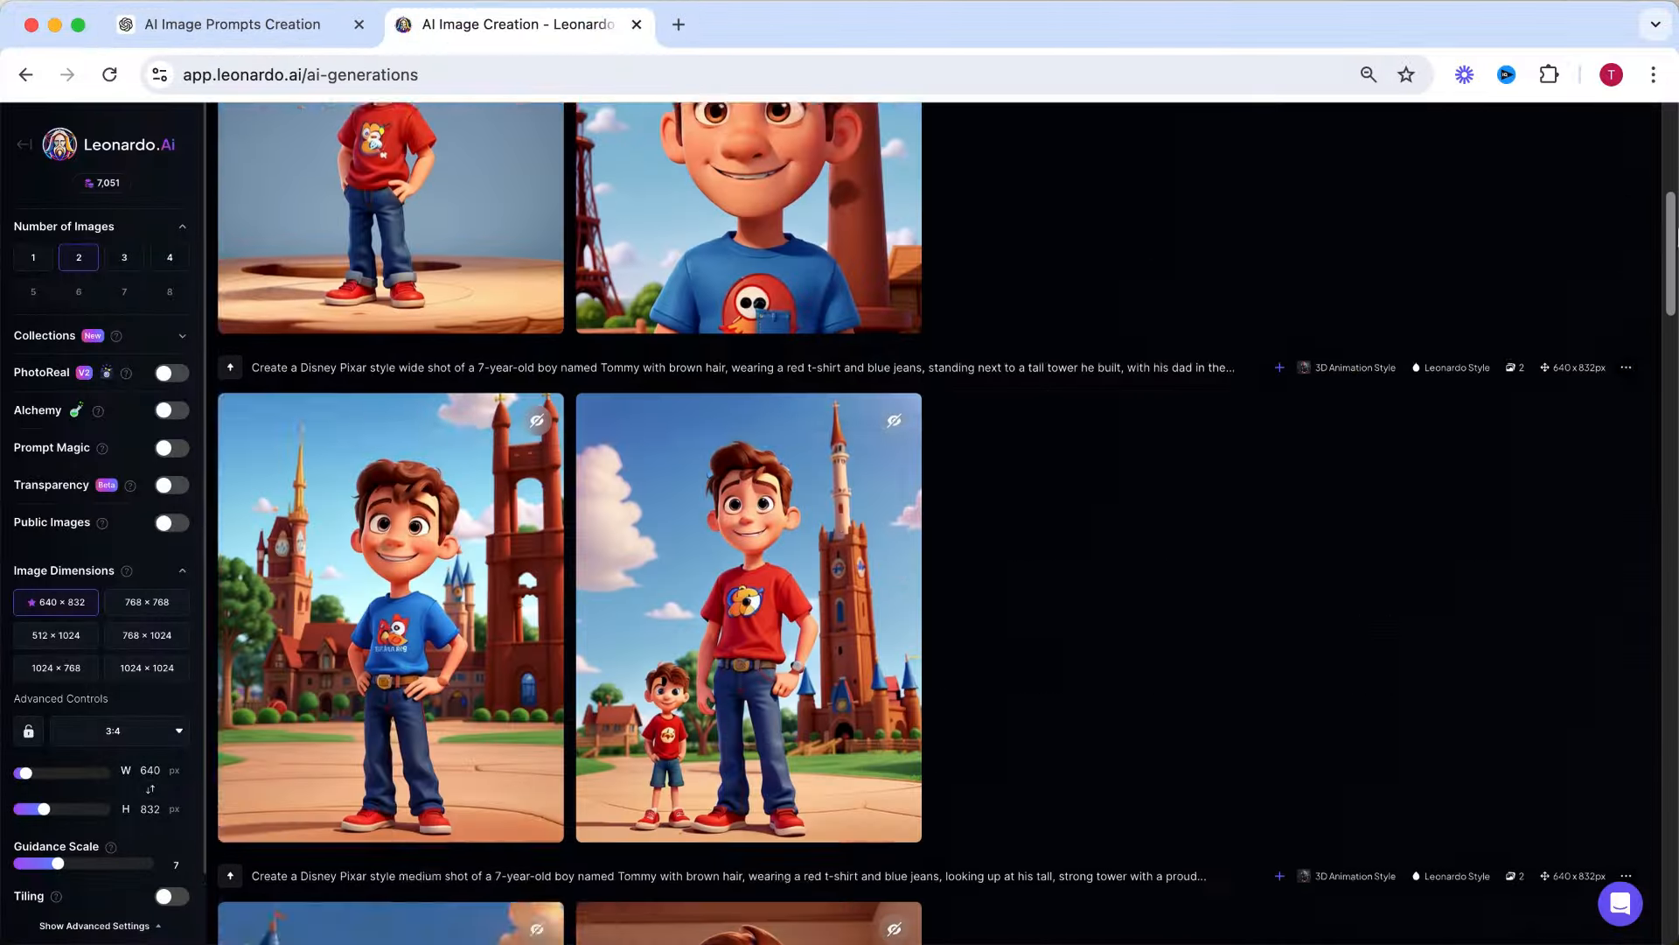
# Look through the images in the generation history to check how well they match the script.
pyautogui.scroll(-5, 1673, 354)
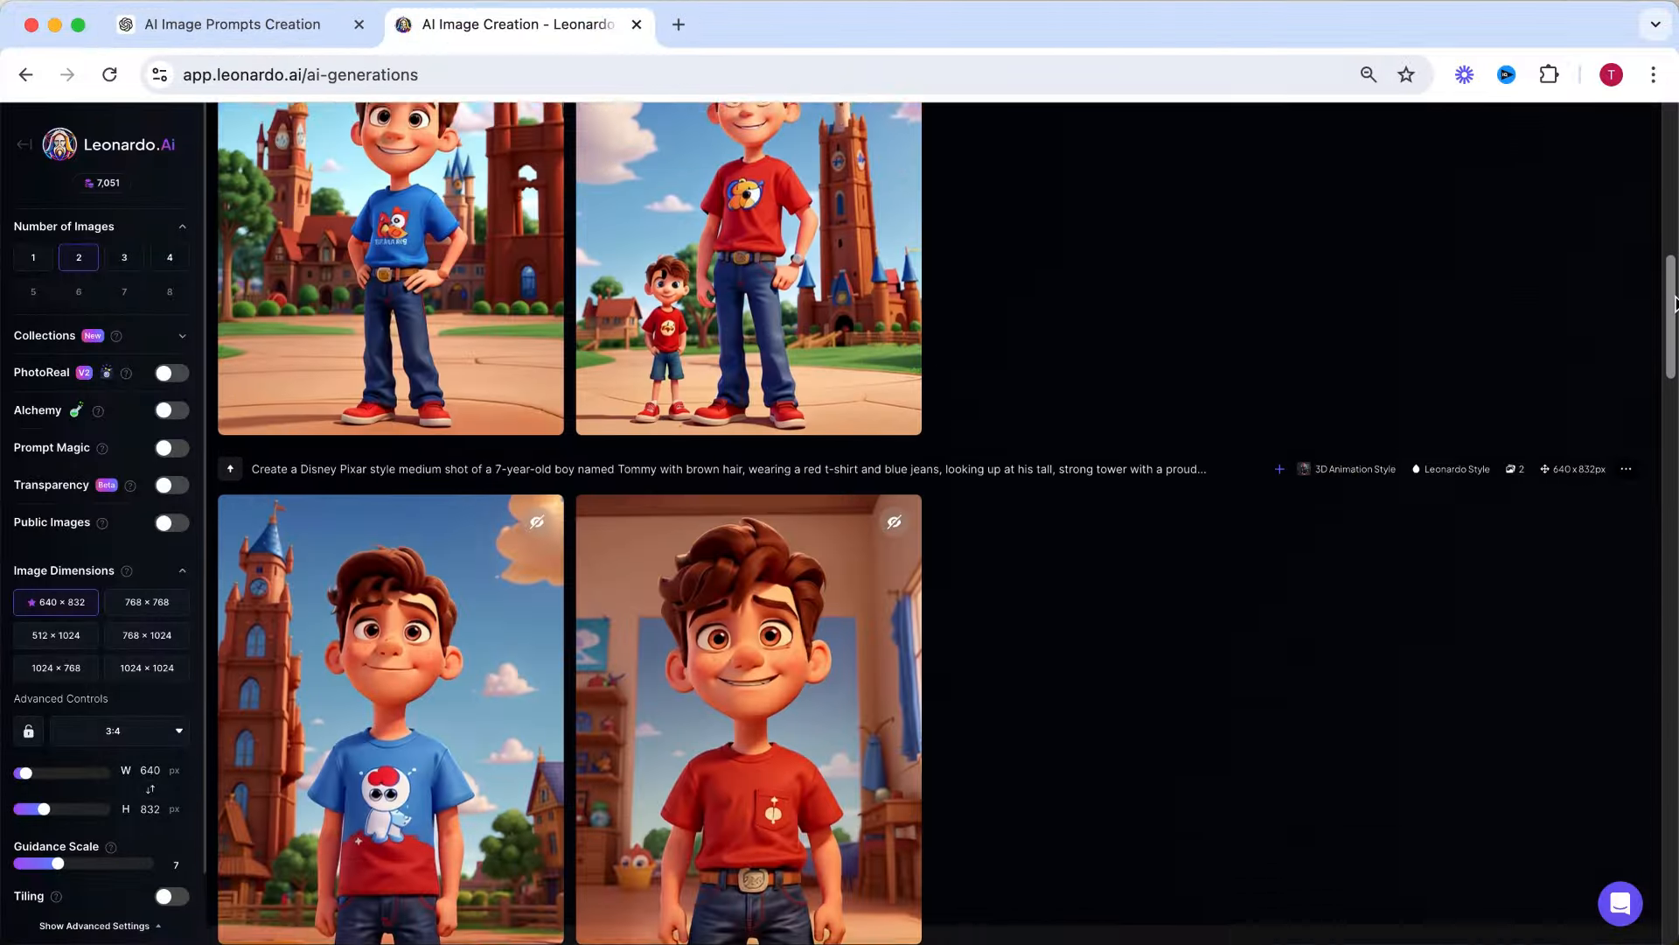
pyautogui.scroll(-2, 1674, 354)
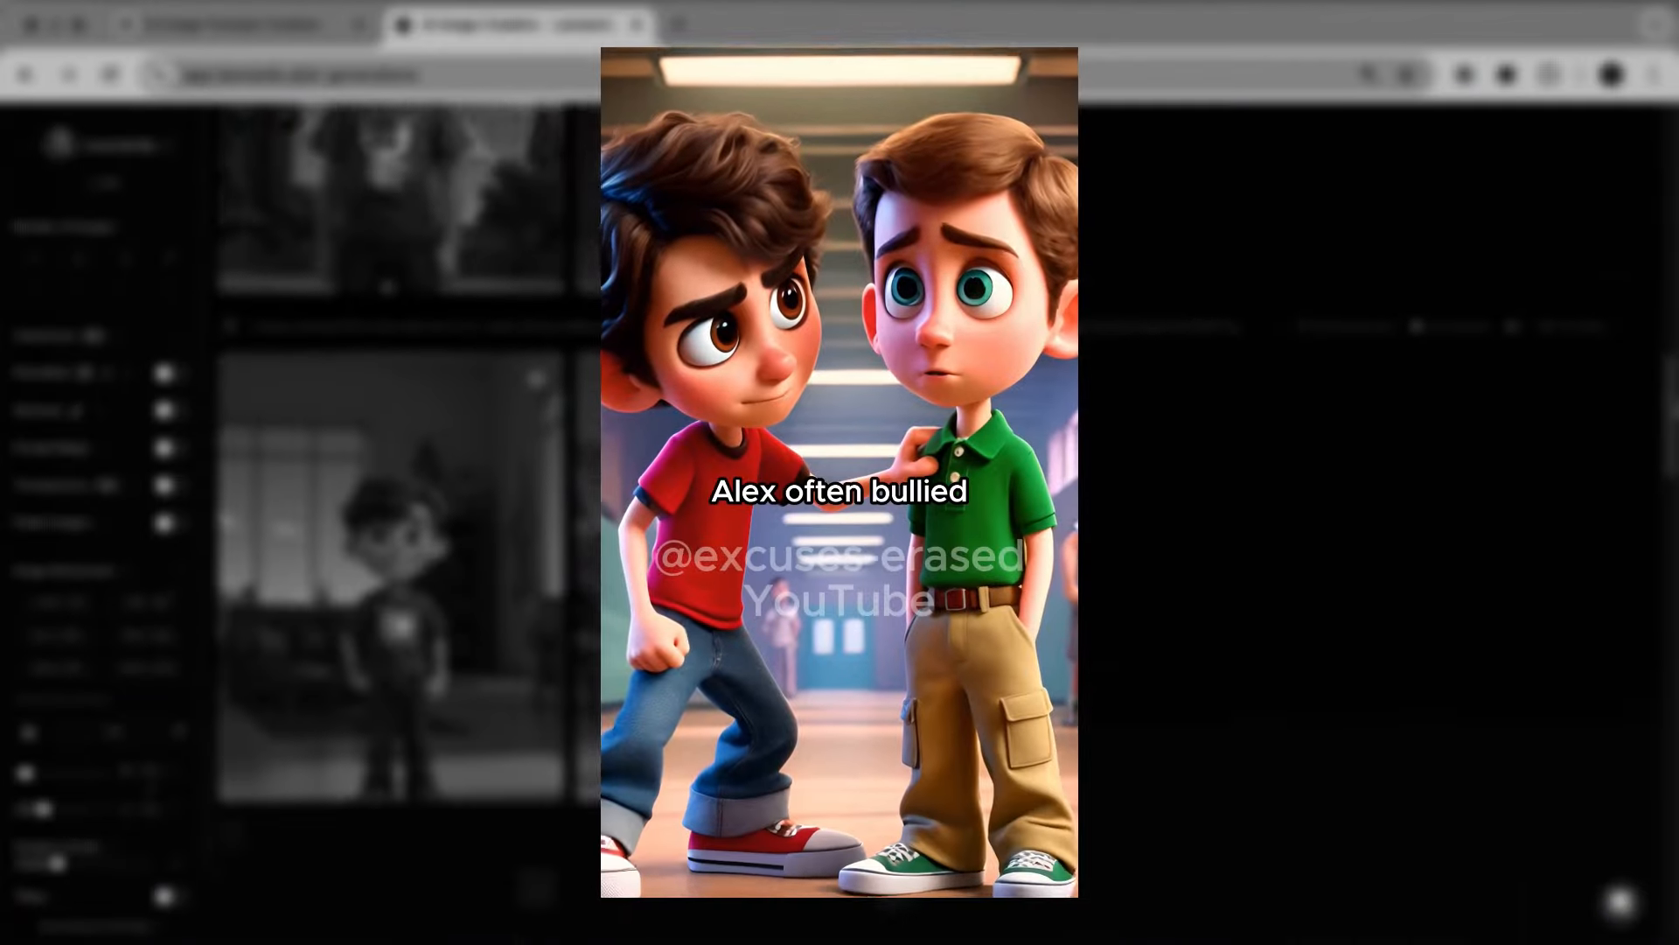
pyautogui.scroll(-8, 394, 525)
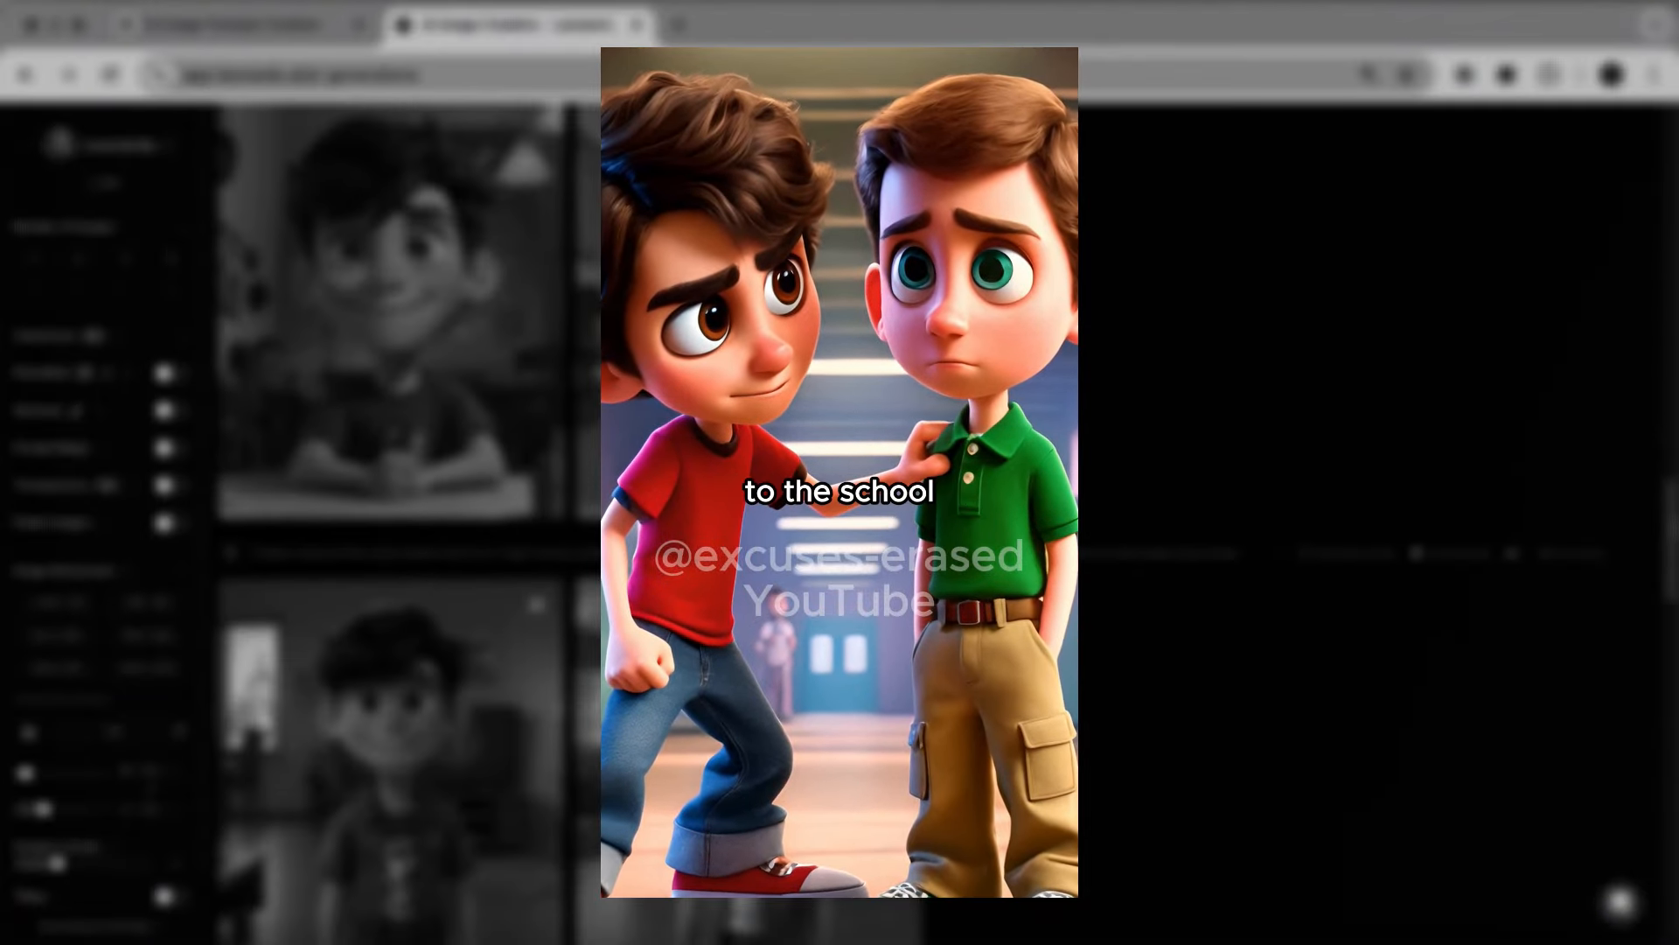
pyautogui.scroll(-7, 1645, 678)
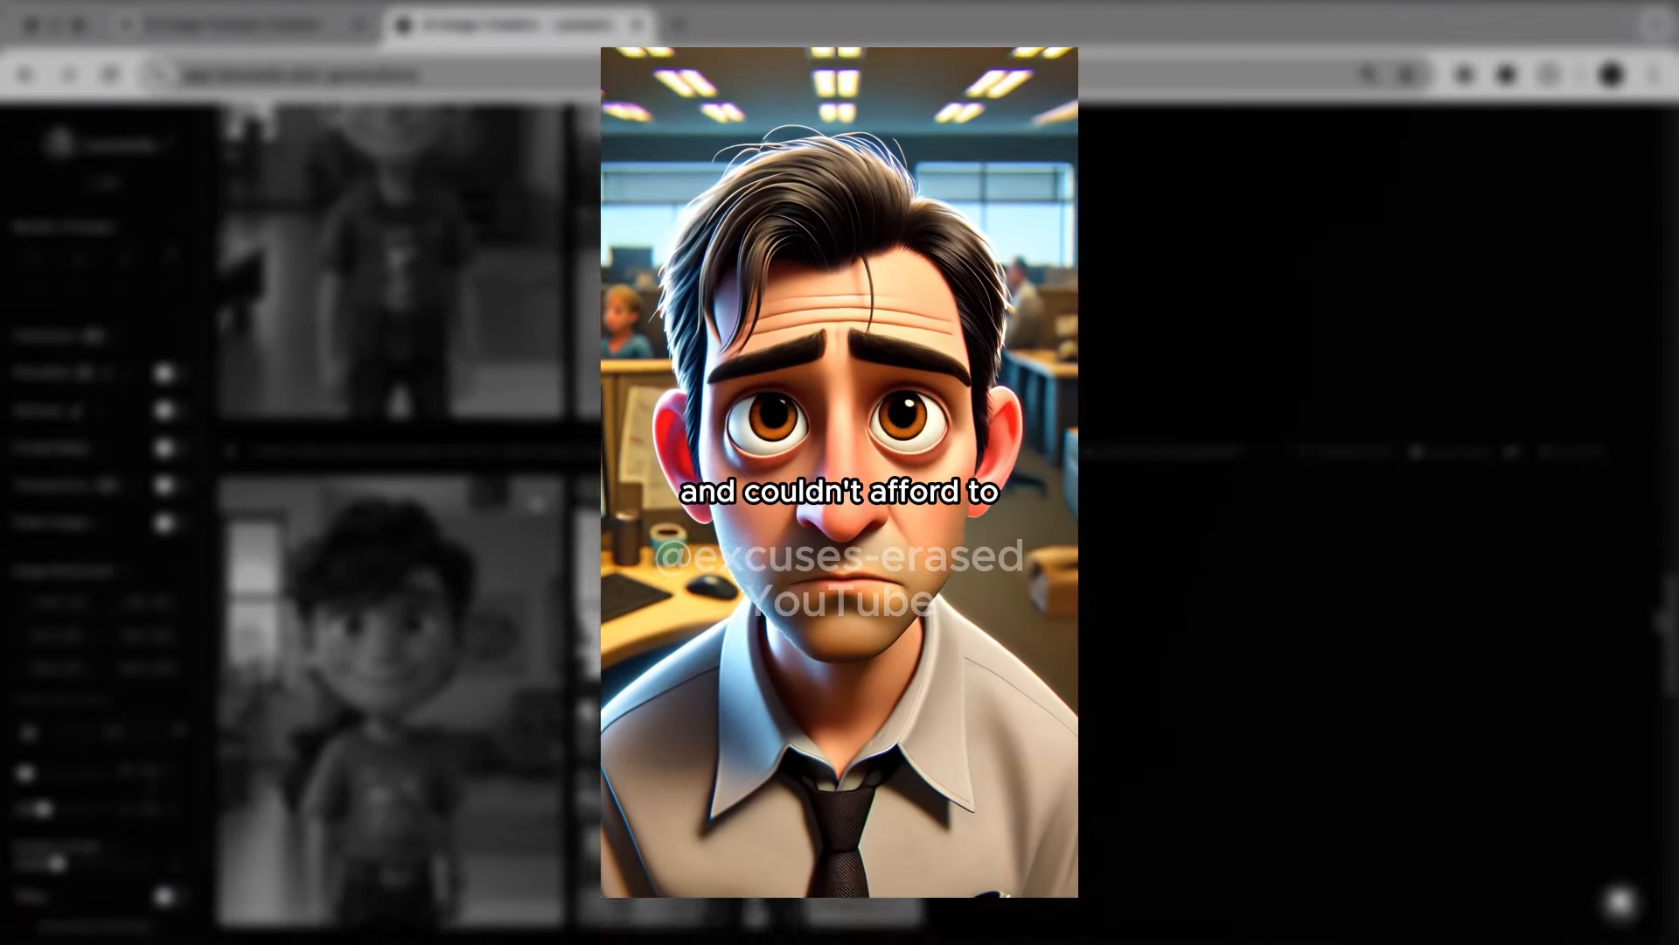
pyautogui.scroll(-5, 1645, 678)
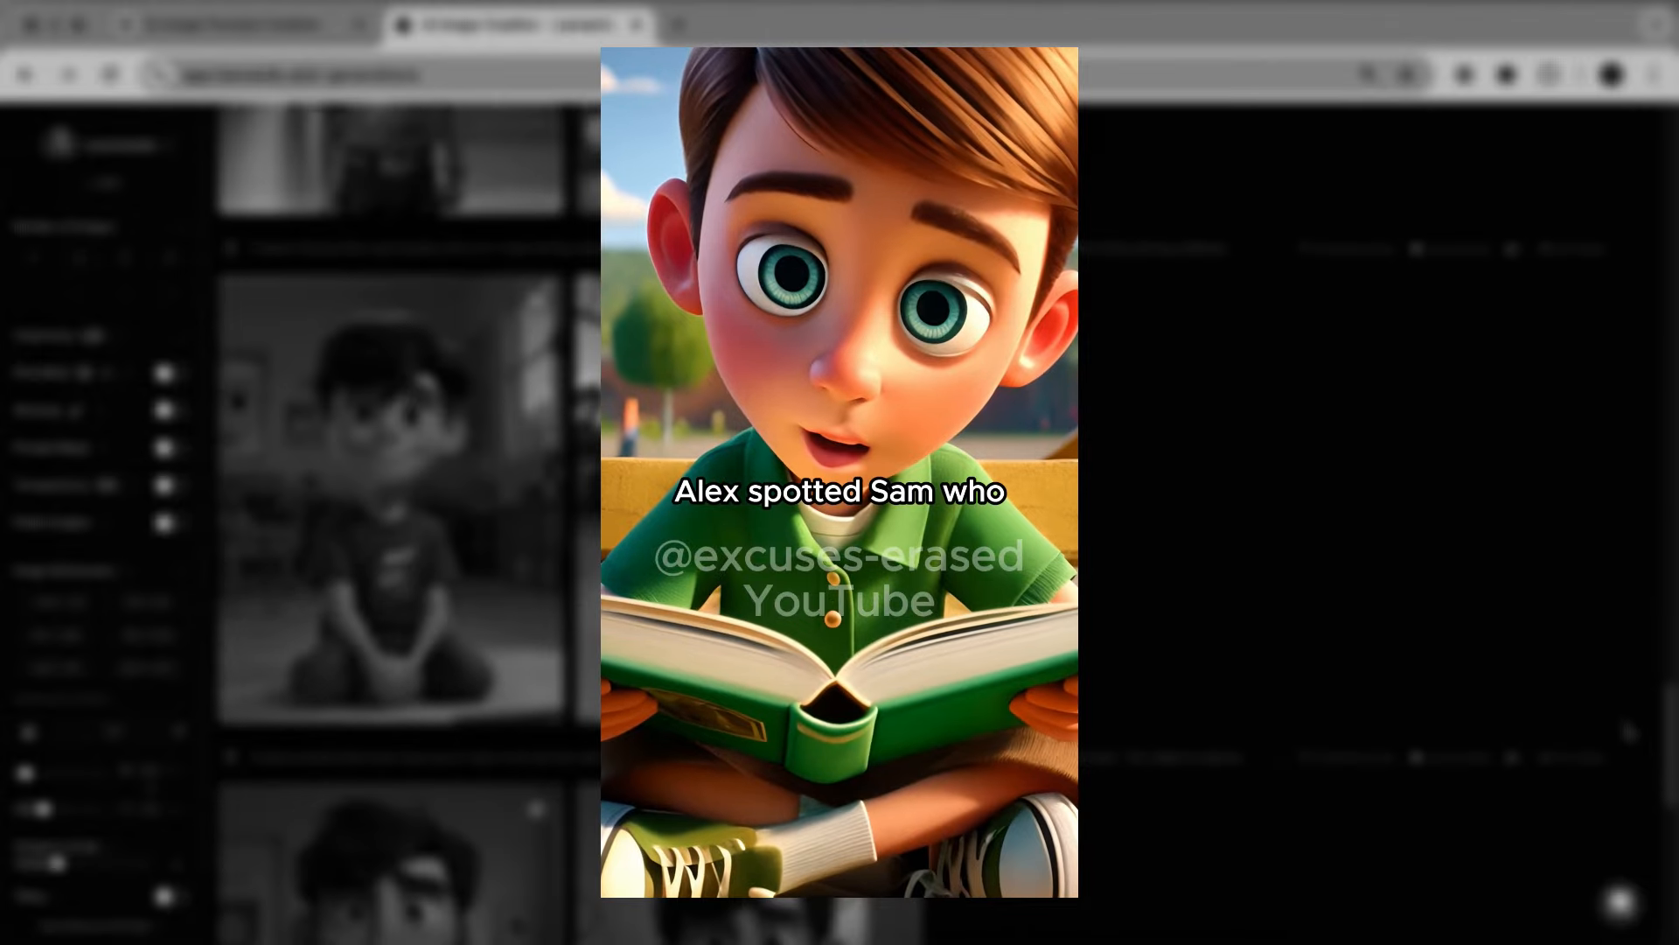
pyautogui.scroll(-5, 1646, 678)
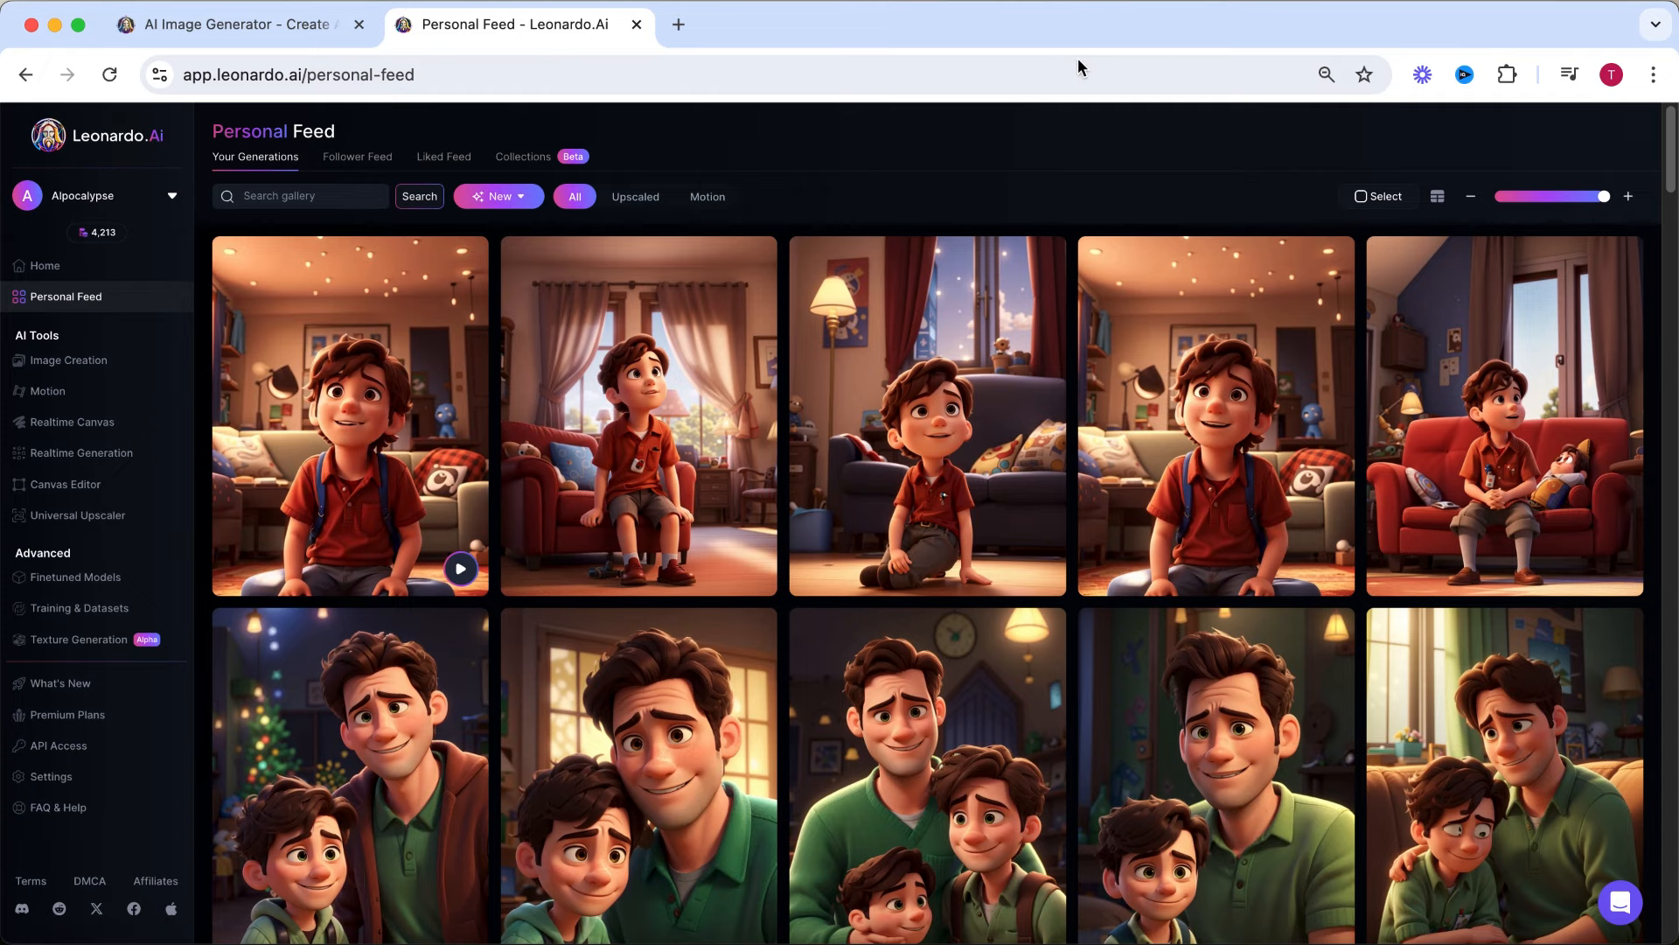
# Generate a motion video from the personal feed image of the boy in a red shirt looking up, with motion strength 1.
pyautogui.click(1295, 382)
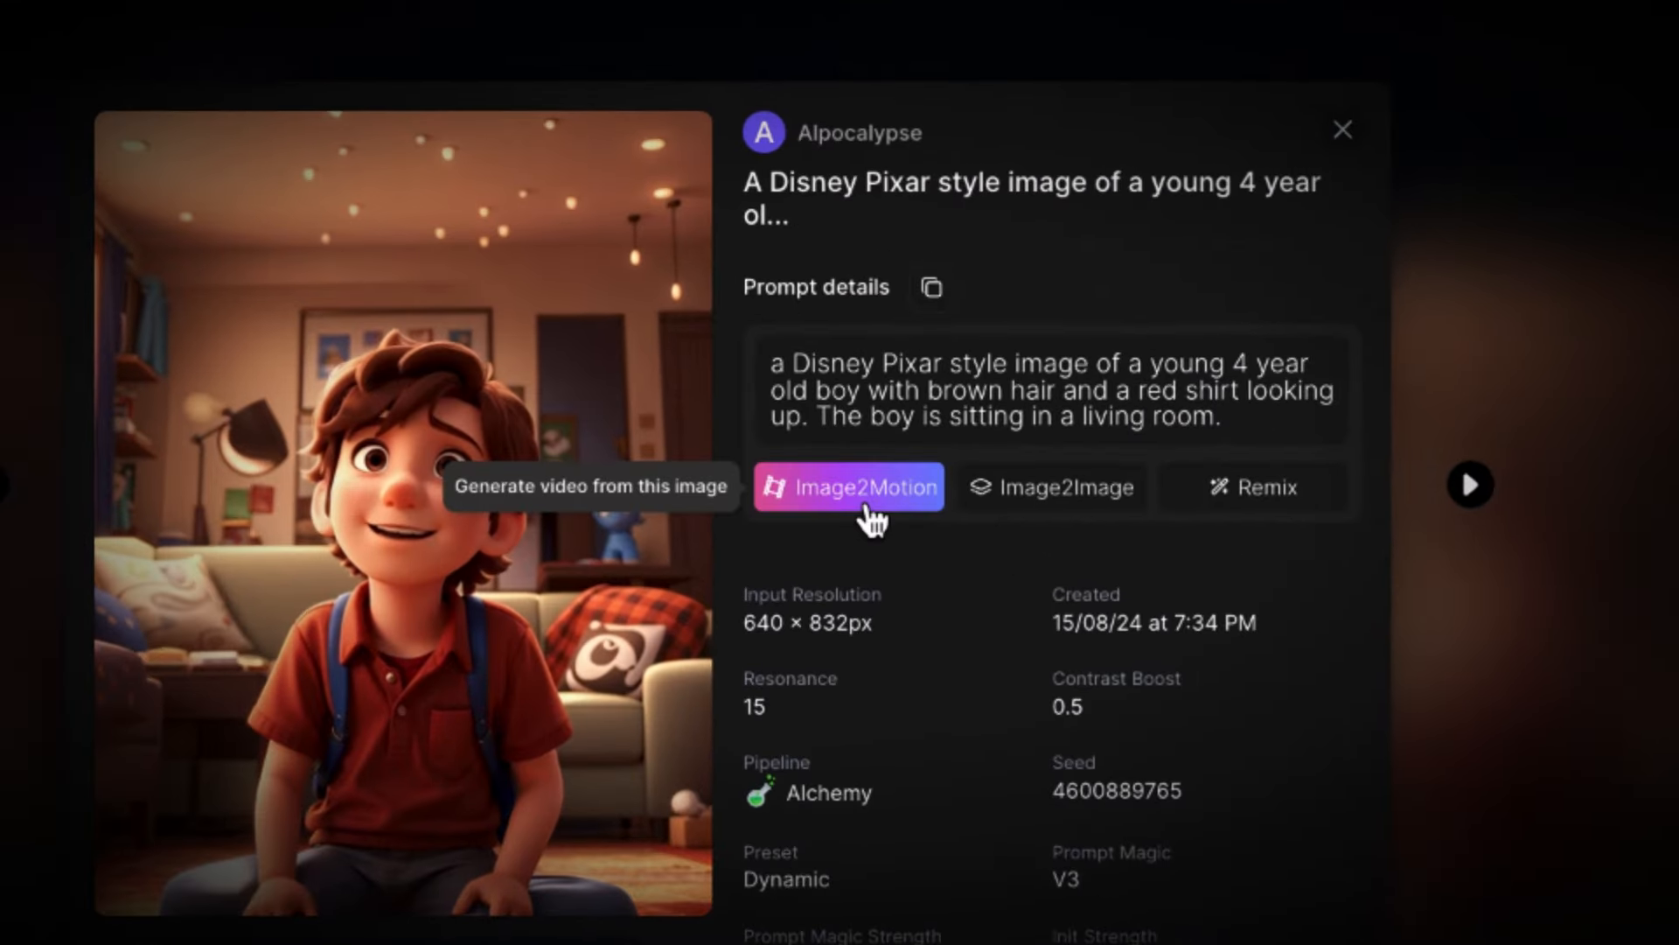
pyautogui.click(869, 516)
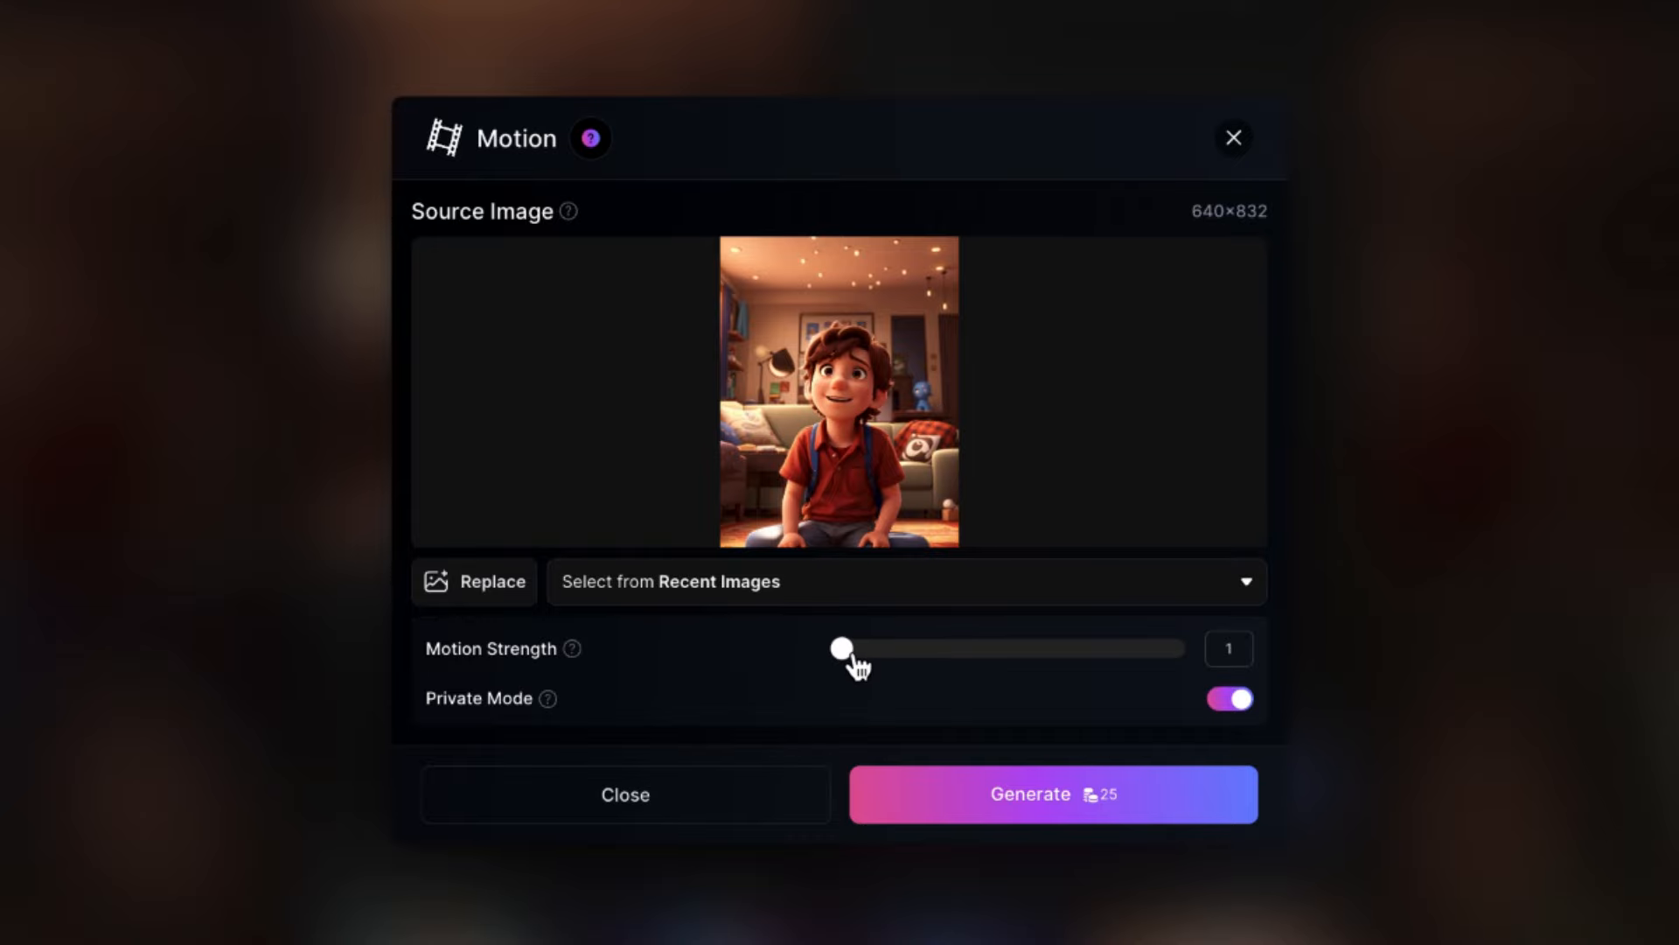
pyautogui.click(937, 795)
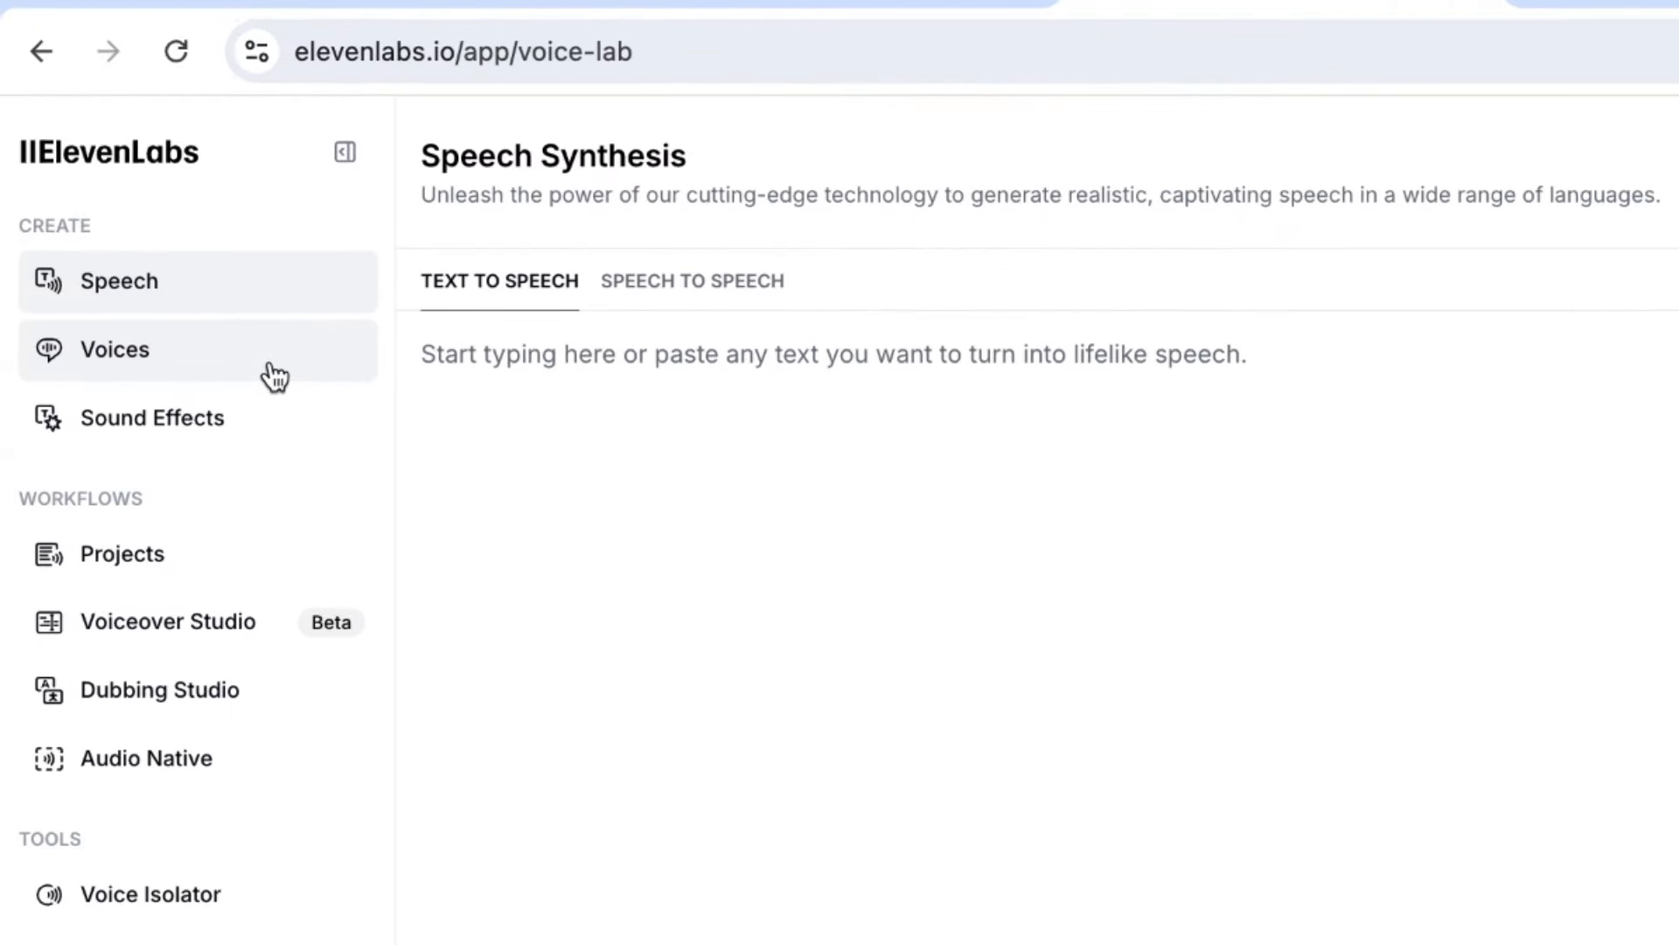
# Switch to ElevenLabs and open the voice library to browse the shared voices.
pyautogui.click(274, 377)
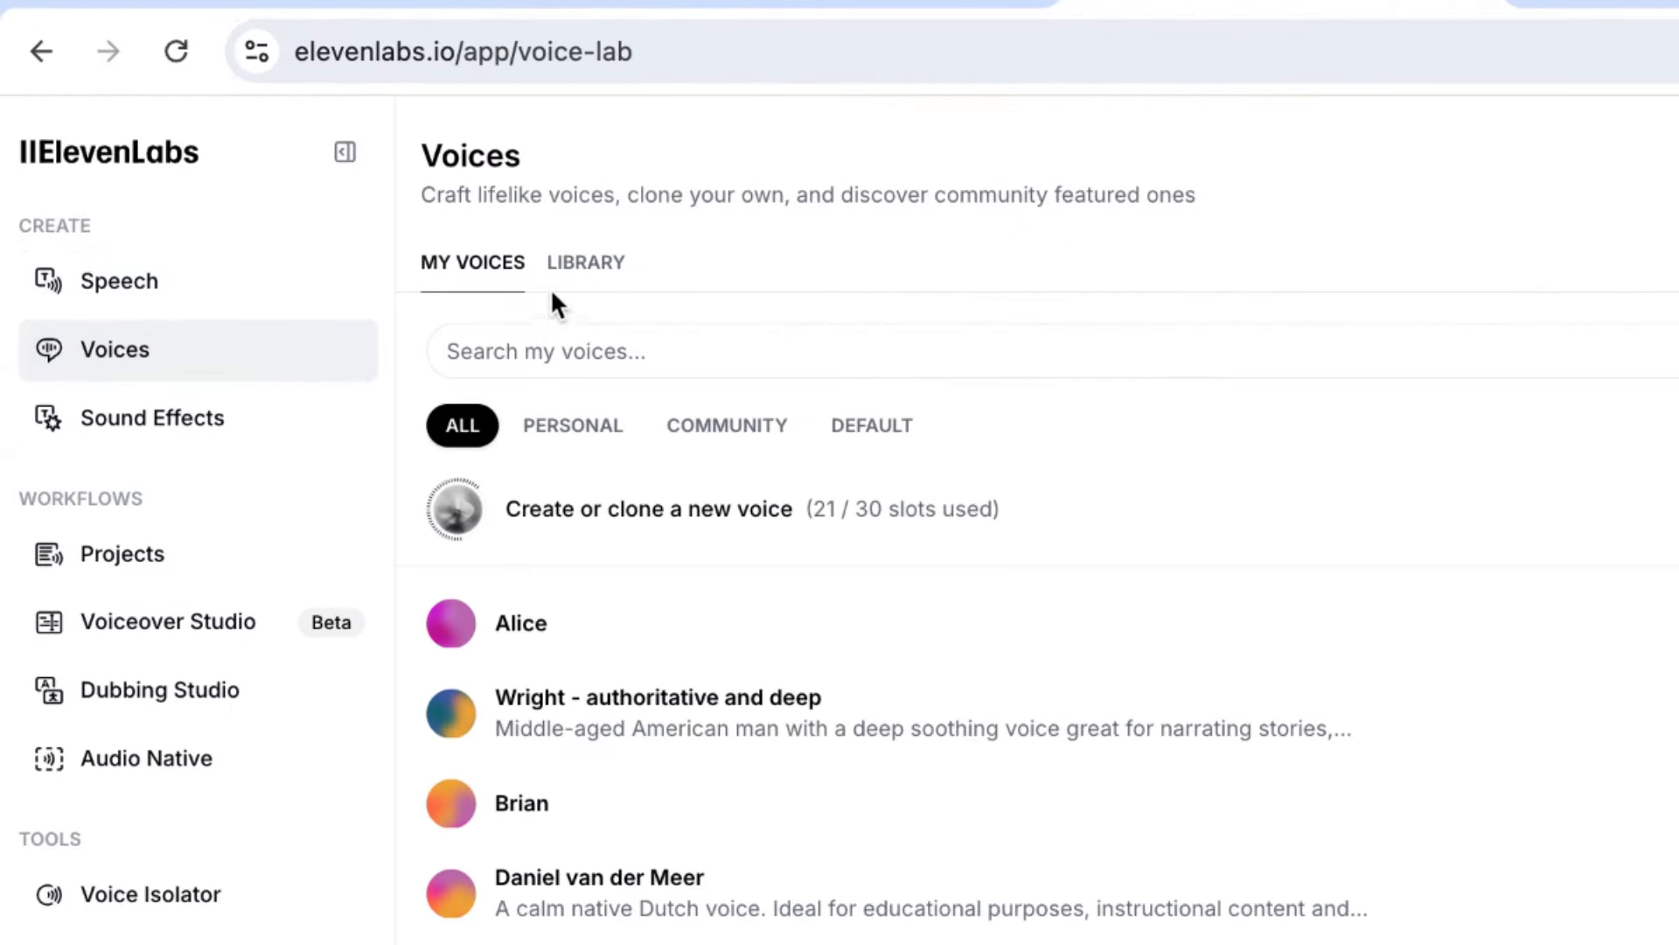
pyautogui.click(757, 341)
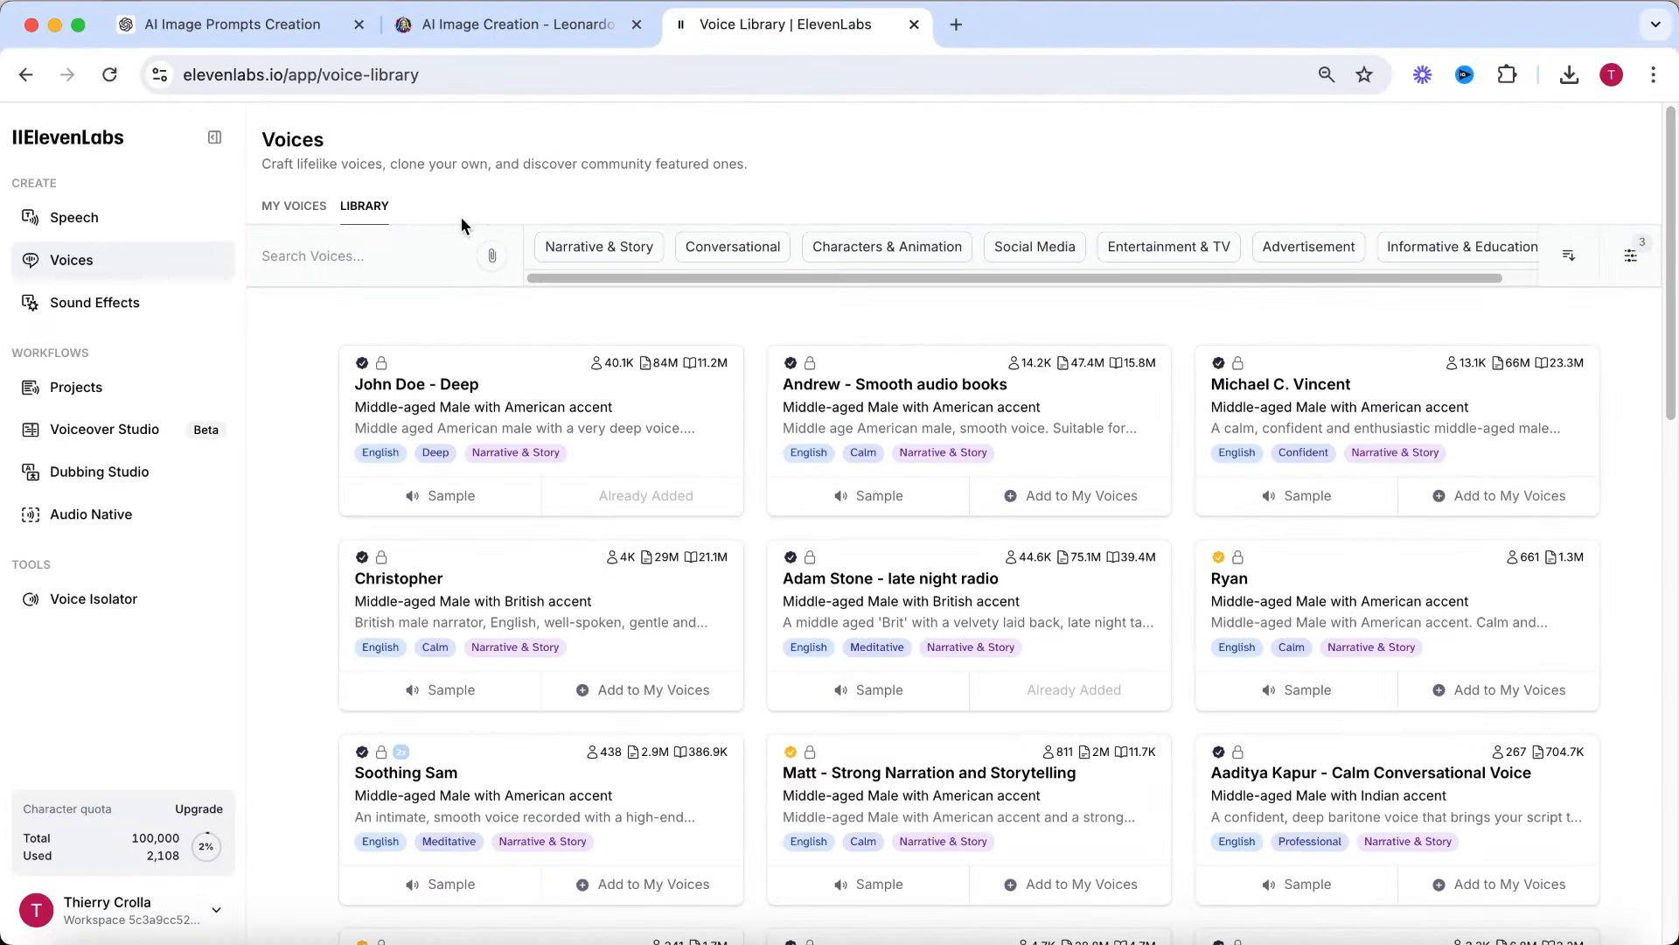
pyautogui.moveTo(1671, 193); pyautogui.dragTo(1641, 147)
# Show the advanced filters of the voice library and choose English as the language.
pyautogui.click(1631, 261)
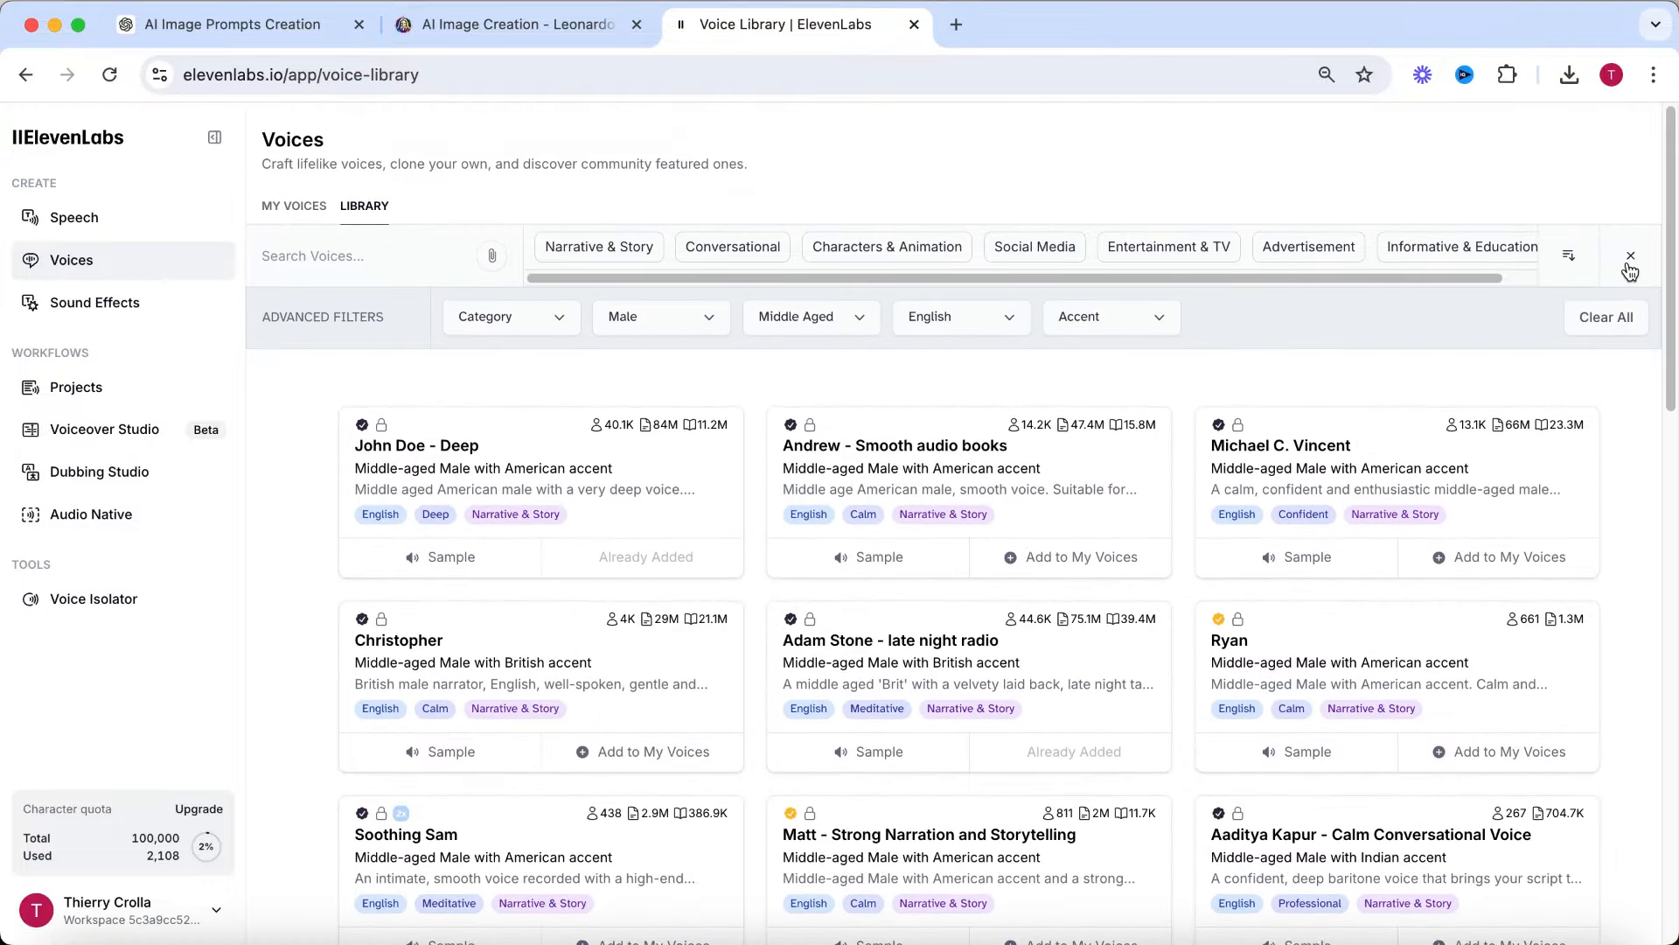
pyautogui.click(1005, 322)
pyautogui.click(987, 556)
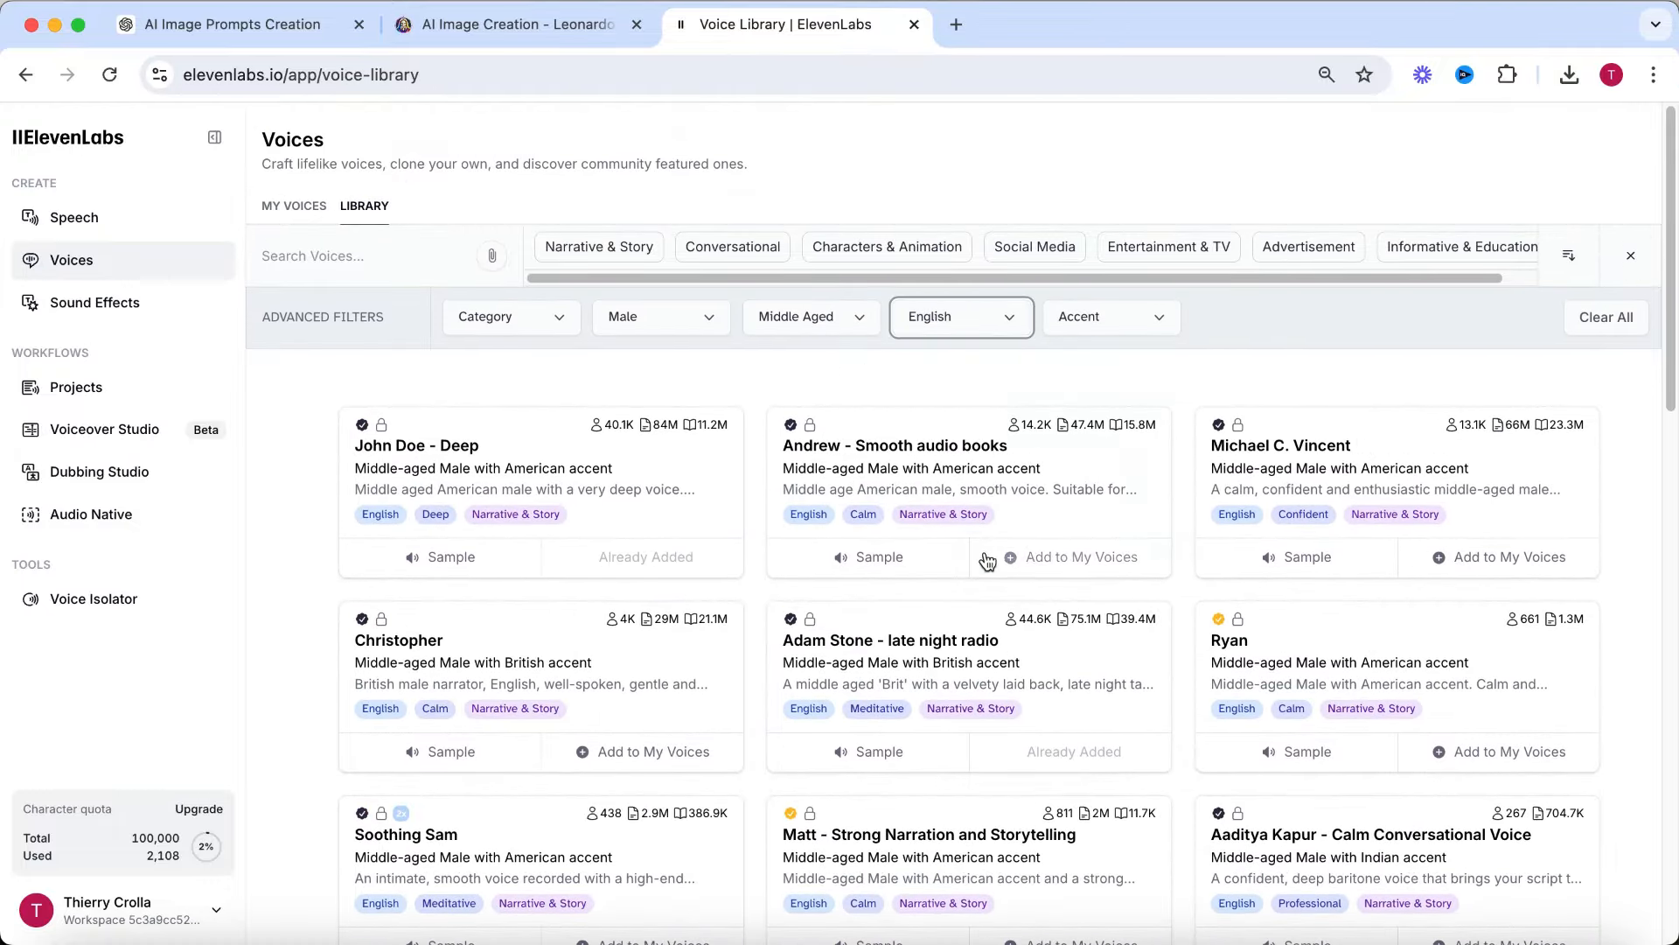
# Set the voice library's age filter to Middle Aged and its gender filter to Male.
pyautogui.click(824, 331)
pyautogui.click(805, 417)
pyautogui.click(659, 322)
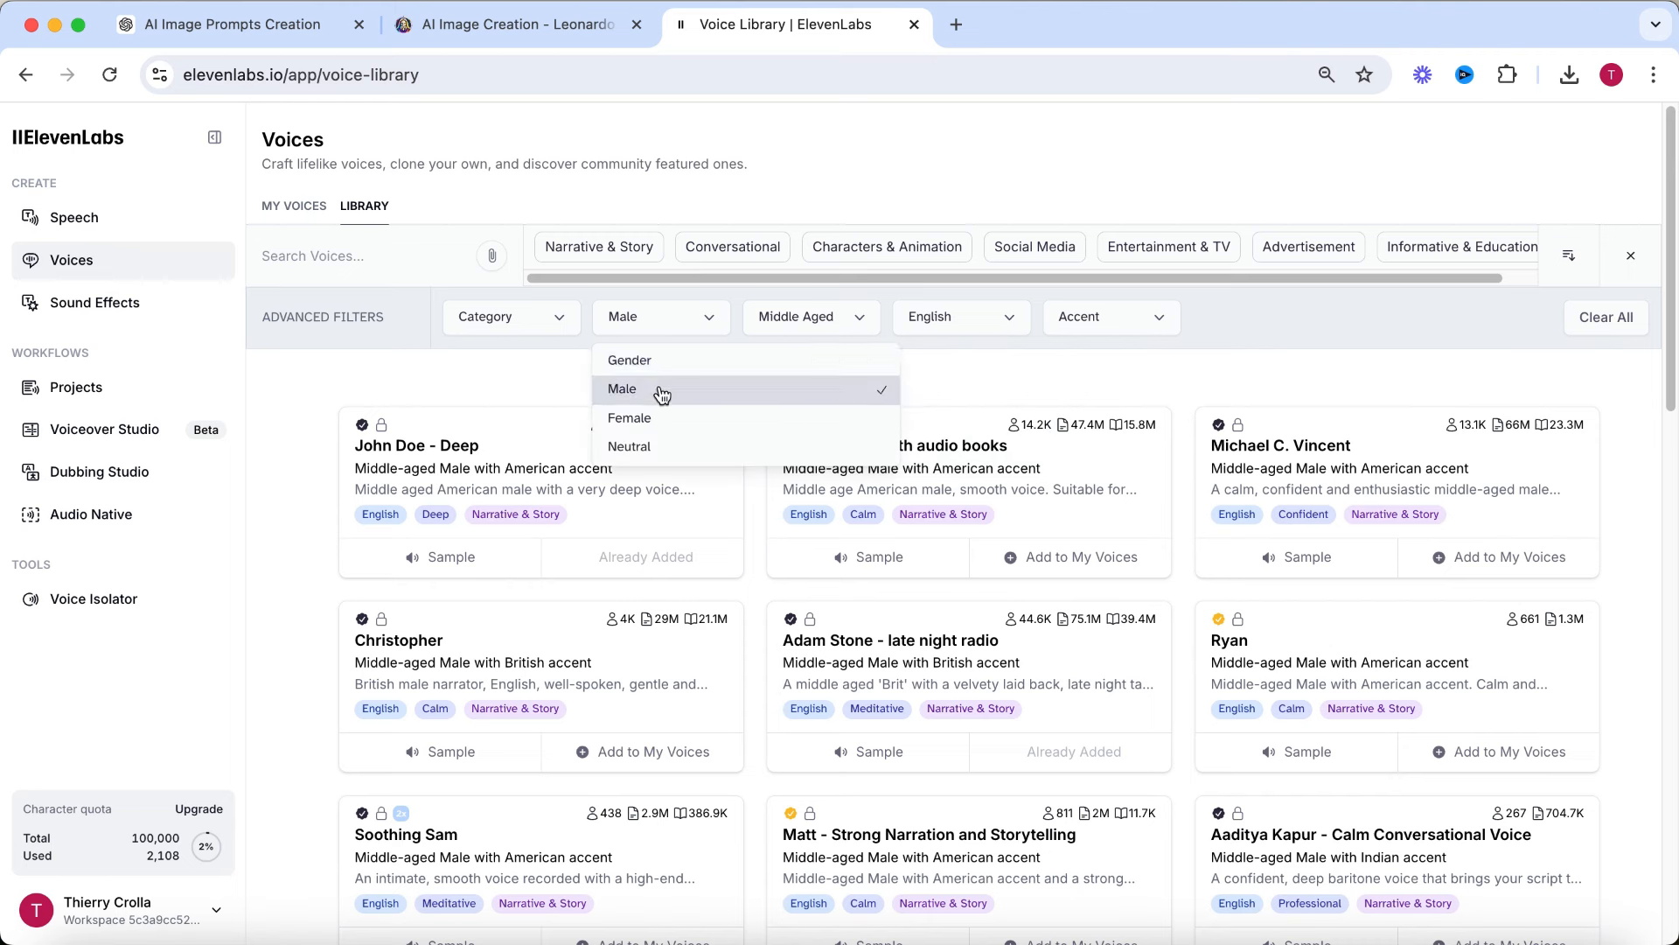
pyautogui.click(660, 384)
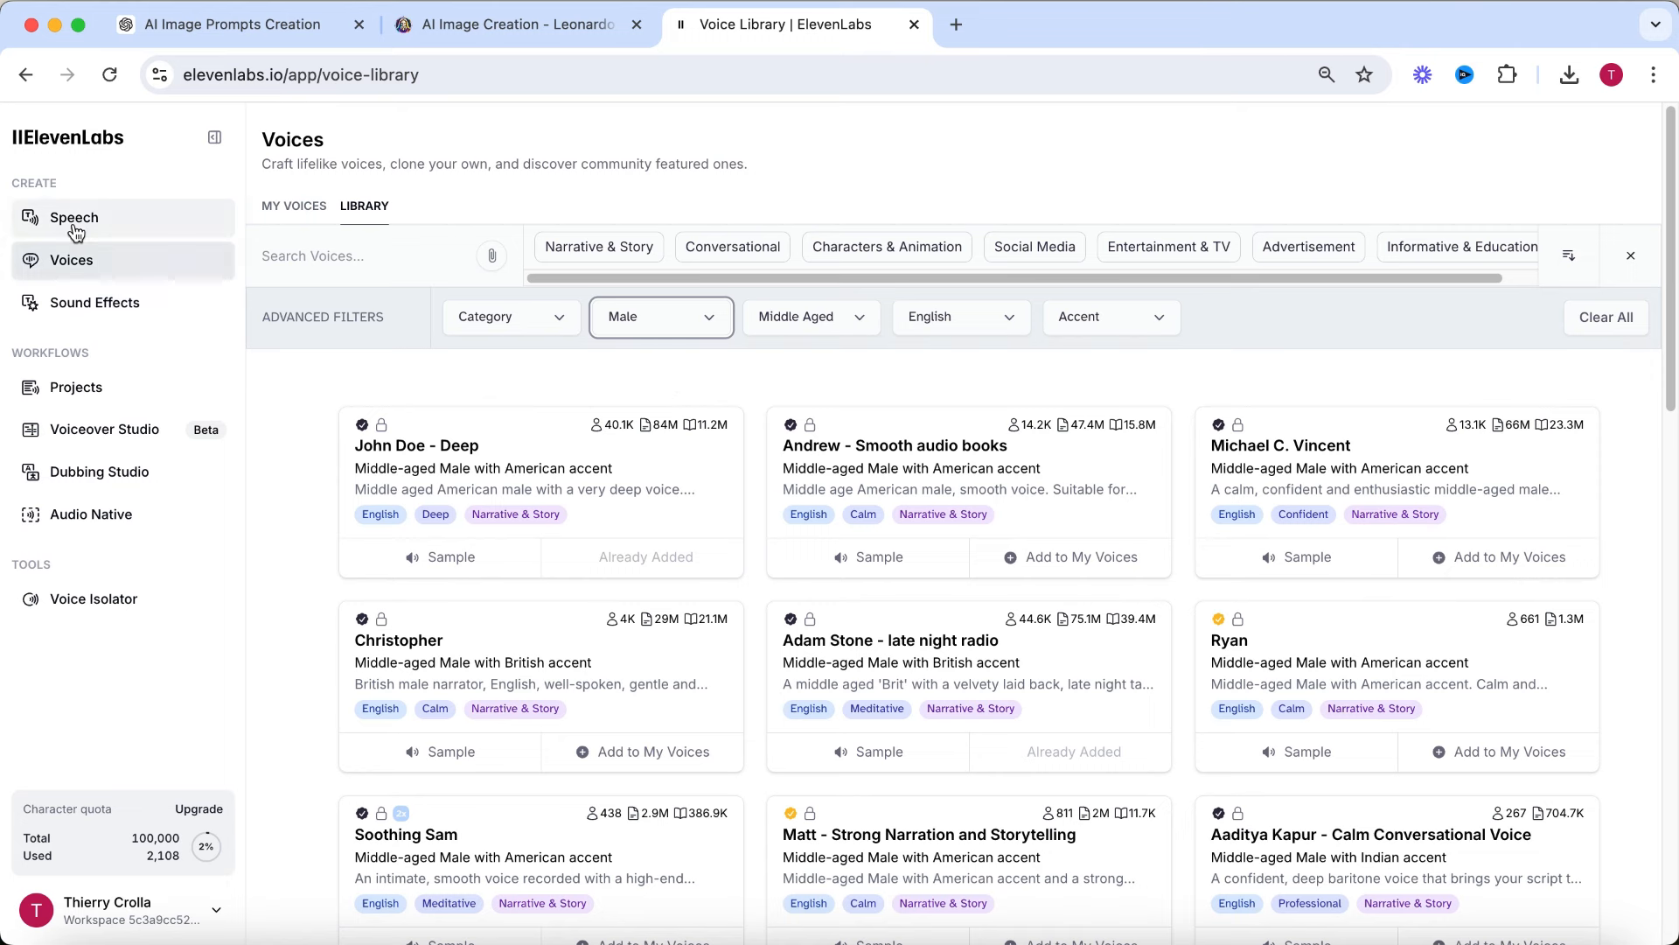
# Generate a Speech Synthesis voiceover of the full story script about Tommy and his block tower, using the Wright voice.
pyautogui.click(76, 223)
pyautogui.write('Tommy was a boy who loved building with blocks. Every day, he\'d create a new tower. His dad often watched. "Why do you build them so tall?" he asked. Tommy shrugged, "I want to see how high I can go." One day, Tommy\'s tower fell. He stared at the scattered blocks. His dad sat next to him. "What happened?" Tommy frowned. "I tried to reach the sky." His dad smiled. "Maybe it\'s not about how high you build. It\'s about how strong you make the base." Tommy nodded. He started building again, but this time, he focused on the foundation. The next tower stood taller and stronger. Sometimes, it\'s the roots that matter more than the height.')
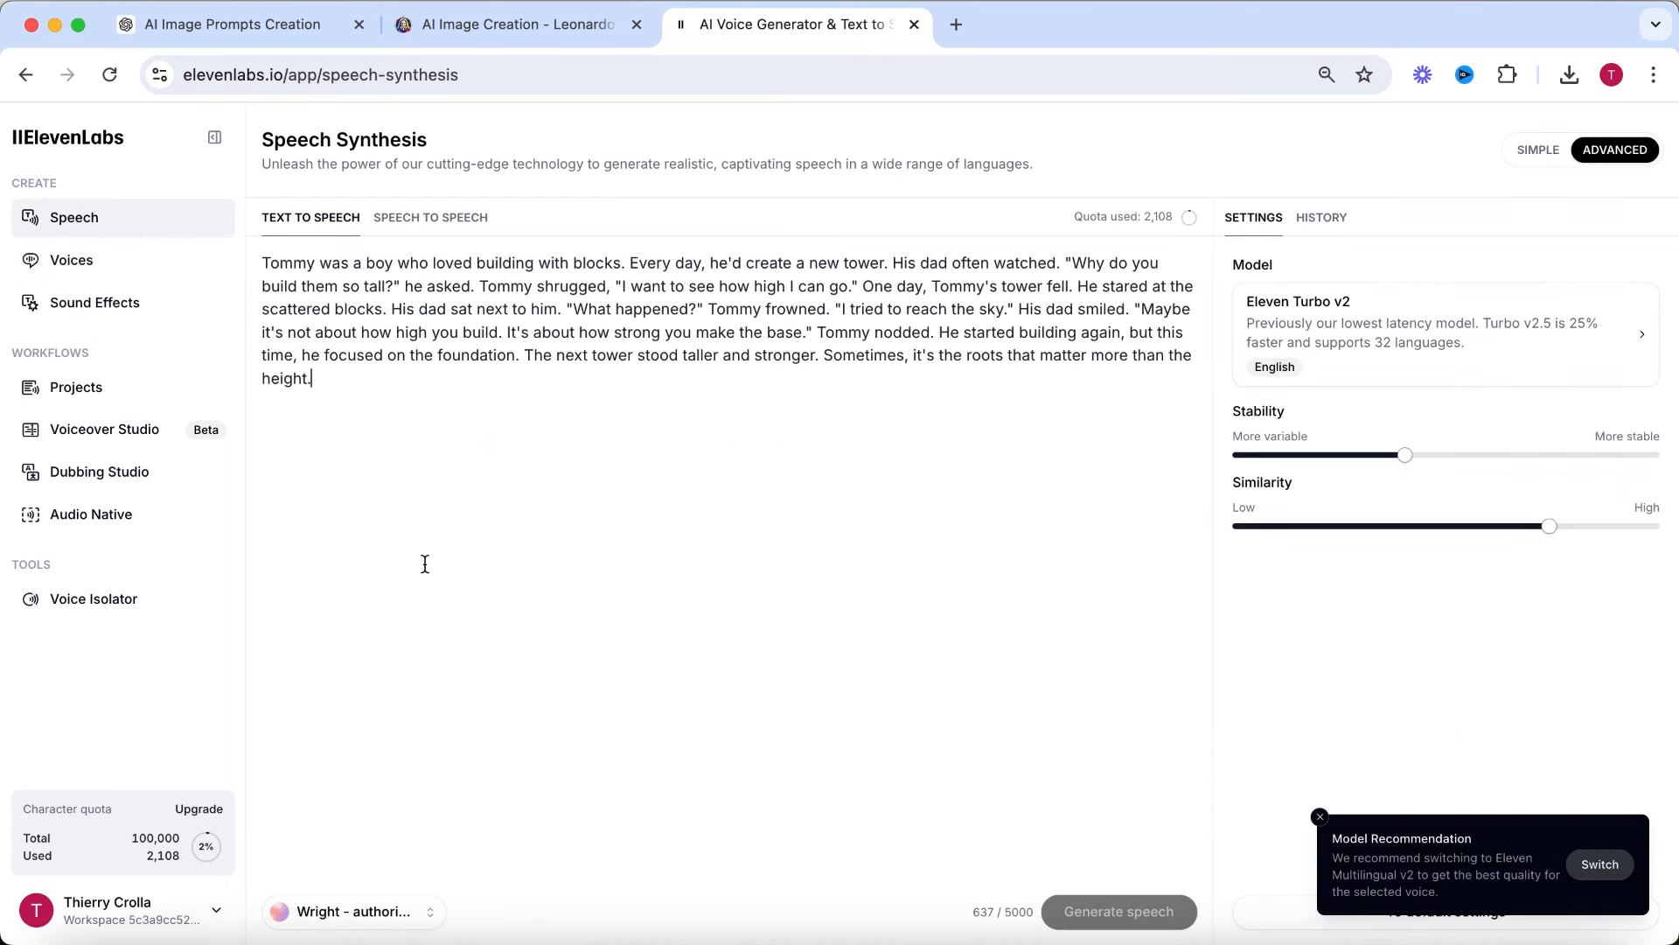
pyautogui.click(1171, 916)
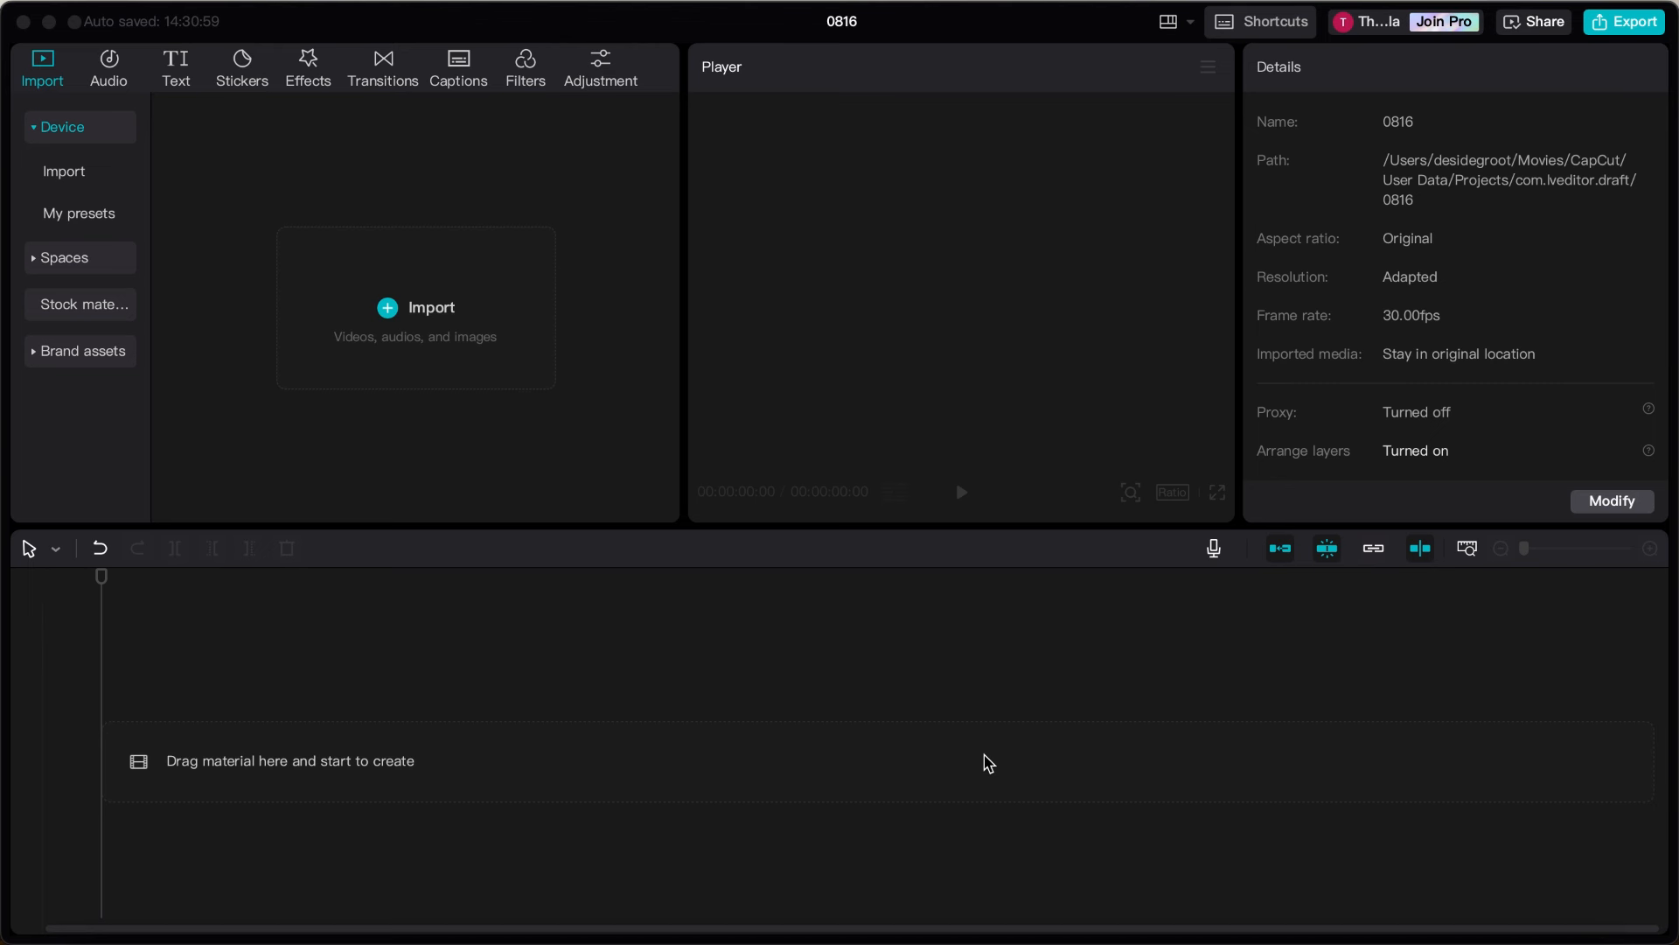
# Switch to CapCut, import the motion clips with the ElevenLabs voiceover, and place the voiceover at the start of the timeline.
pyautogui.moveTo(982, 761); pyautogui.dragTo(454, 302)
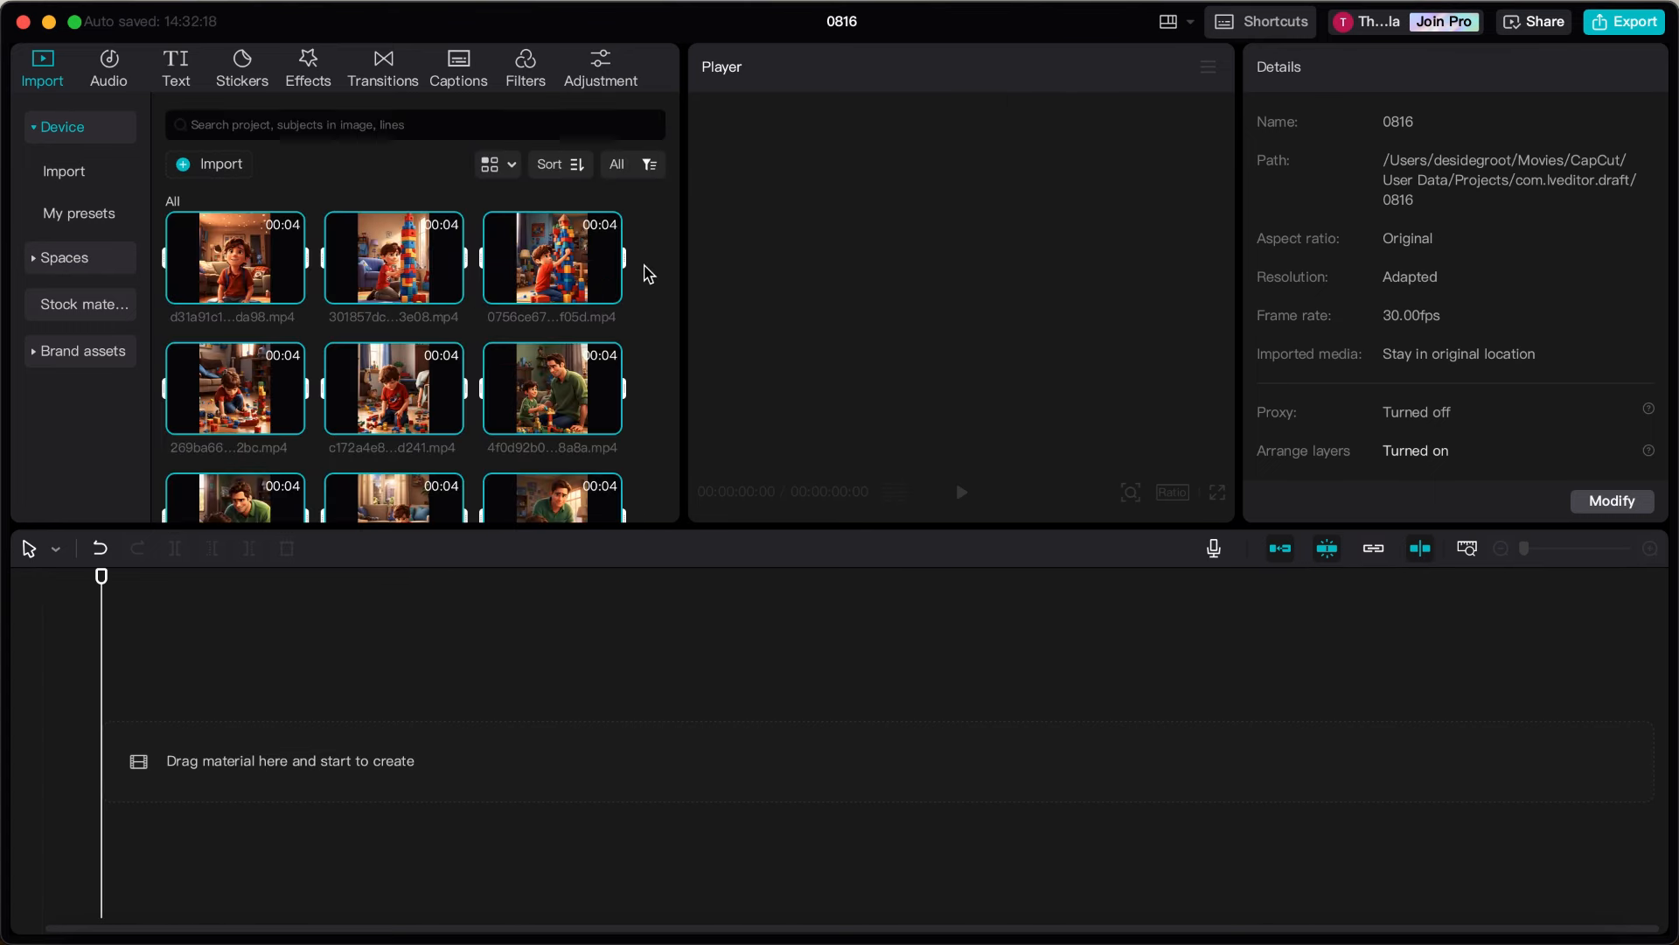
pyautogui.scroll(-10, 645, 274)
pyautogui.moveTo(238, 452); pyautogui.dragTo(240, 831)
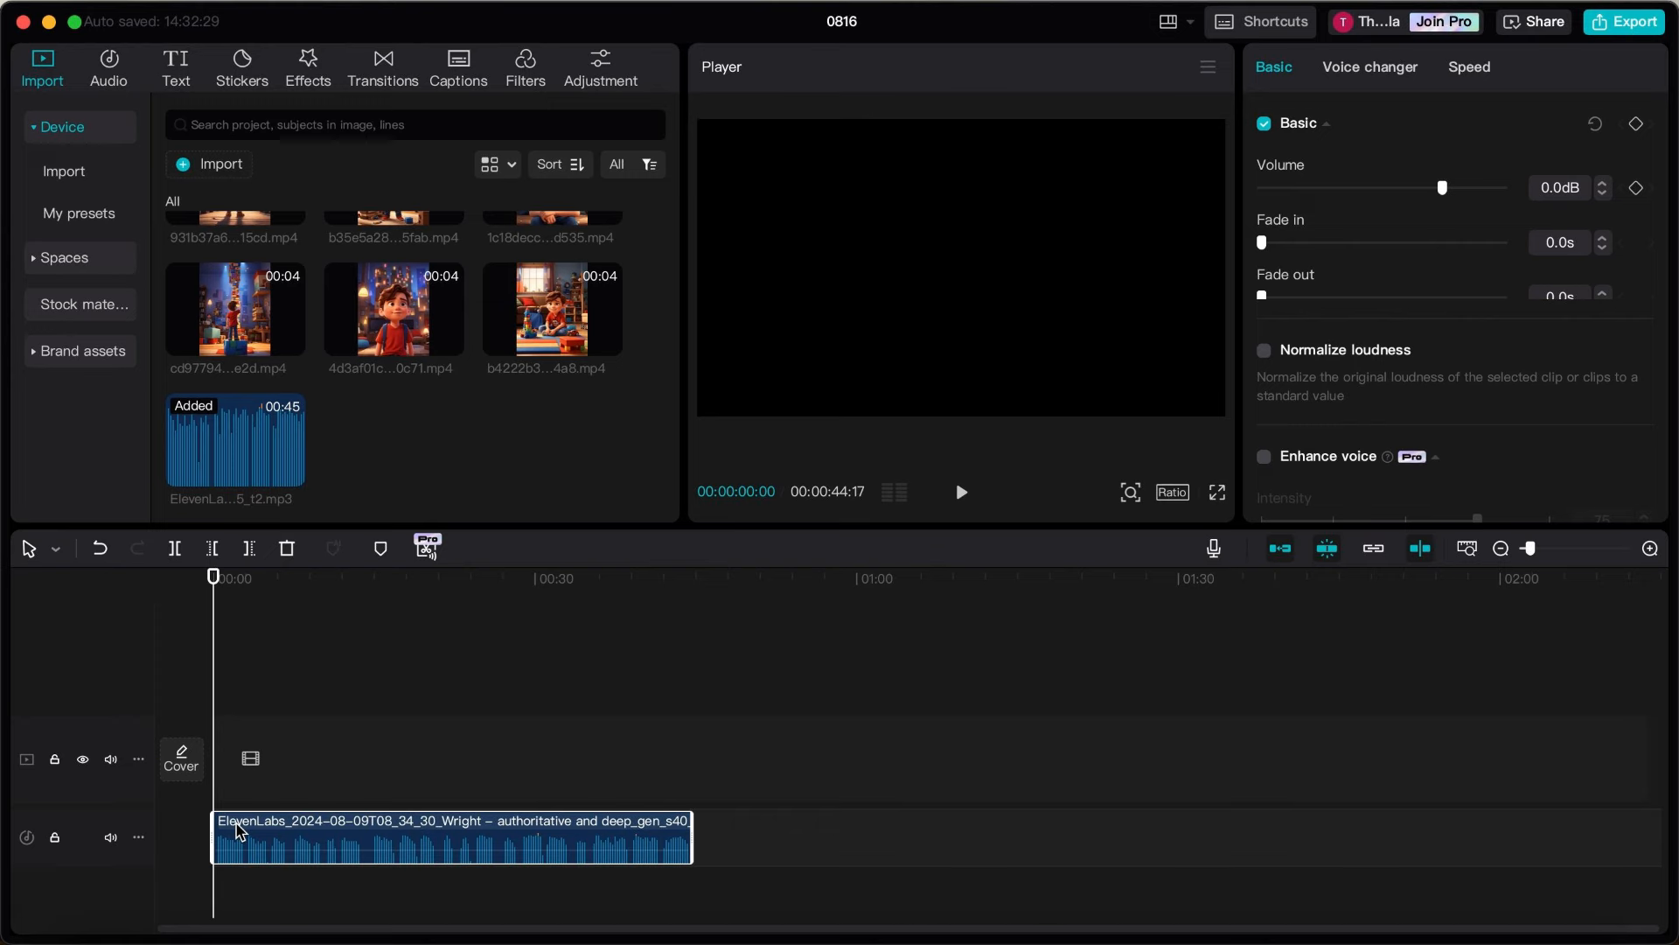
# Split the voiceover at about 00:00:02:18, after its first sentence, and remove the silent gap before the second part.
pyautogui.click(1649, 549)
pyautogui.click(1650, 549)
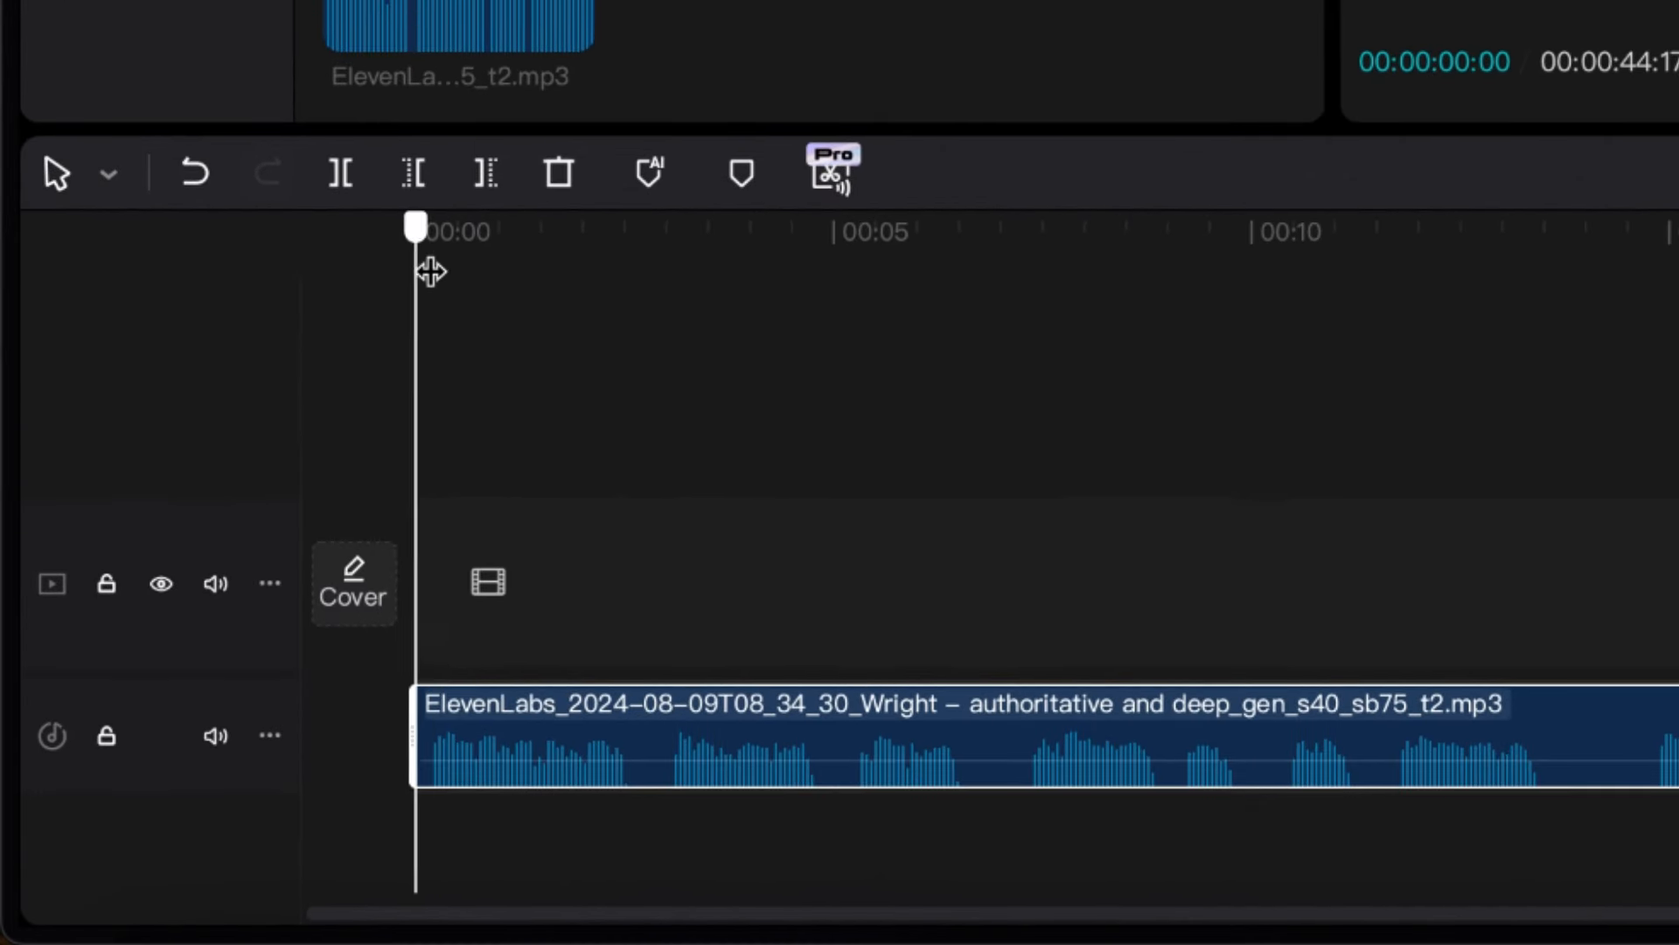
pyautogui.moveTo(398, 321); pyautogui.dragTo(582, 327)
pyautogui.moveTo(632, 277); pyautogui.dragTo(638, 254)
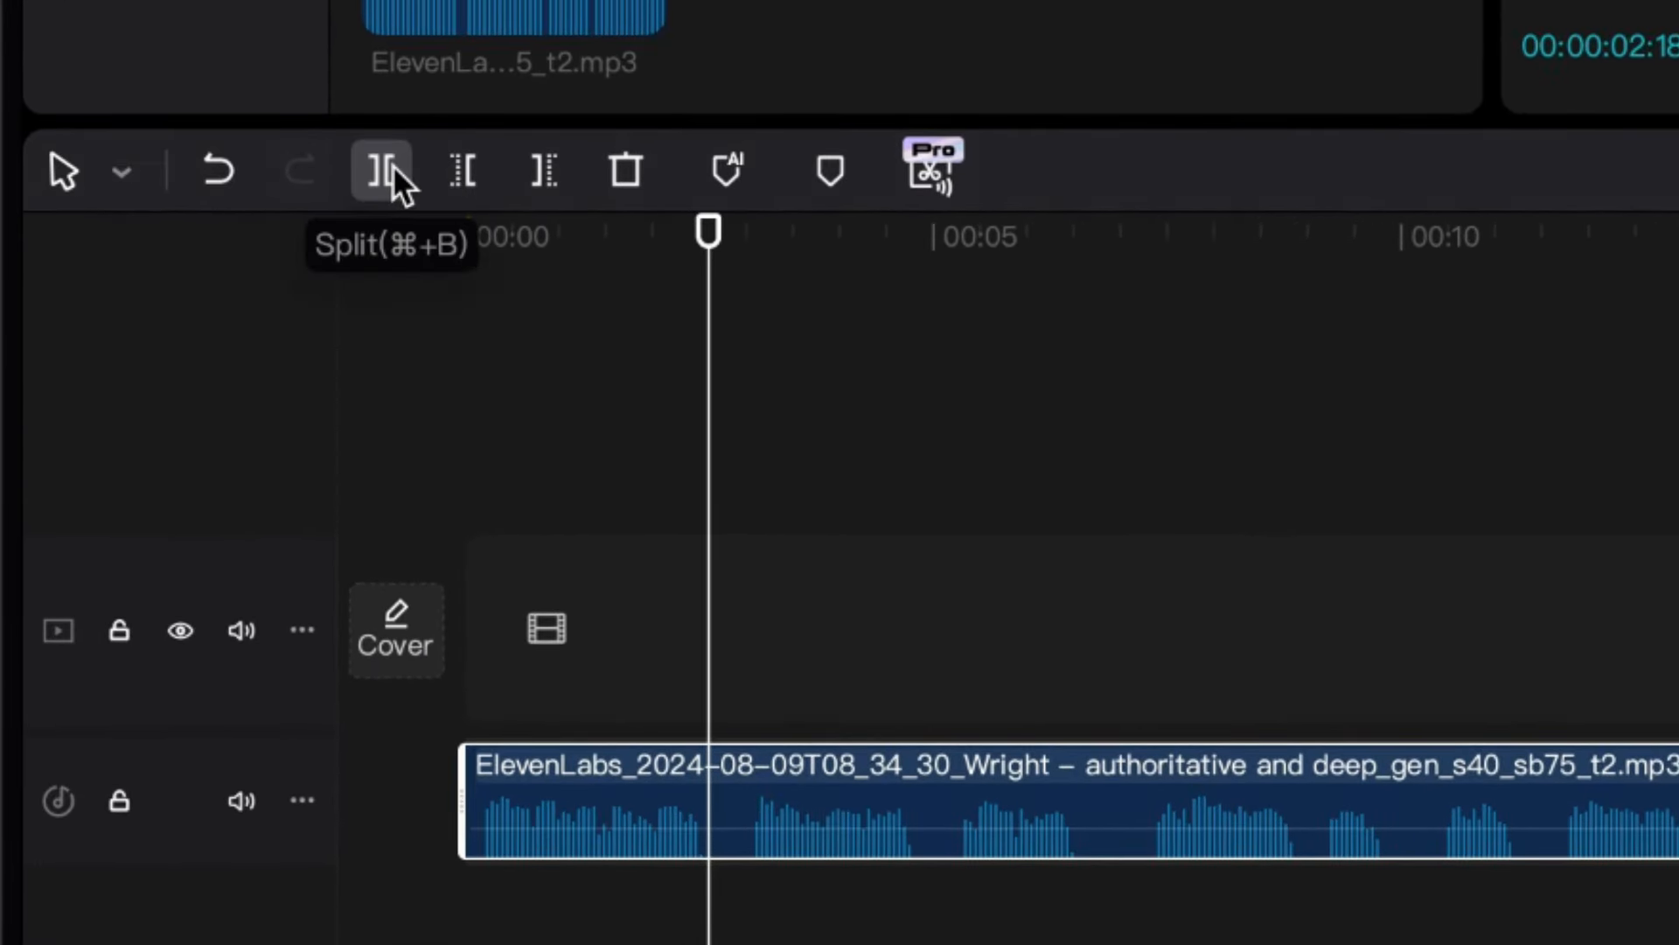
pyautogui.click(391, 165)
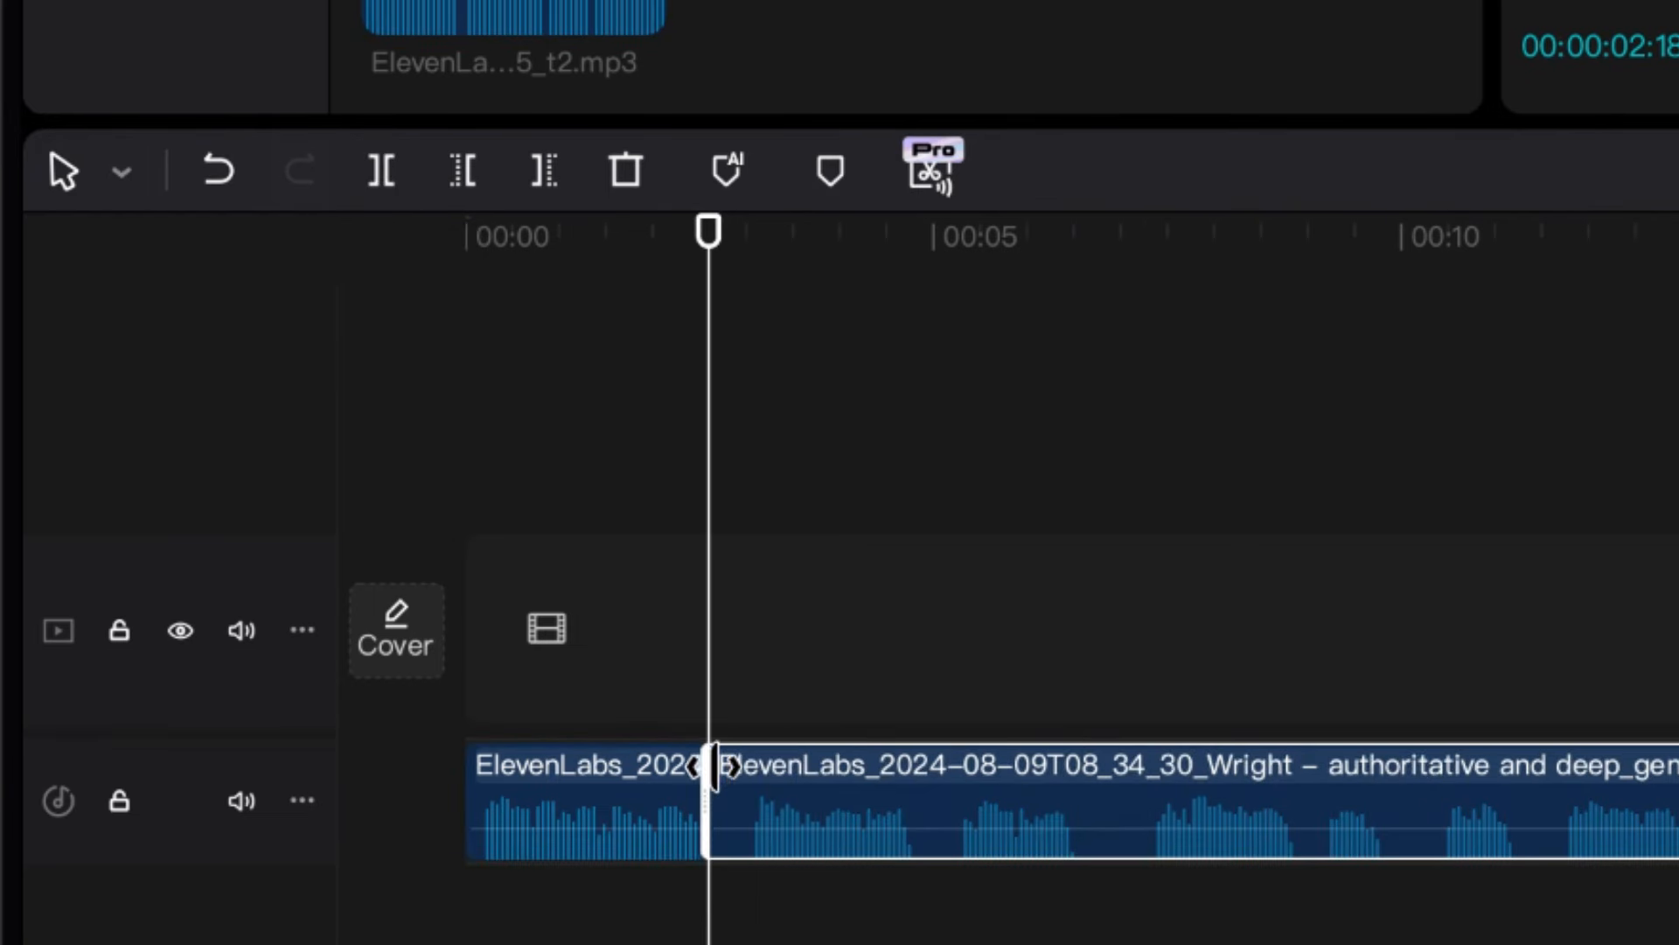
pyautogui.moveTo(715, 769); pyautogui.dragTo(749, 768)
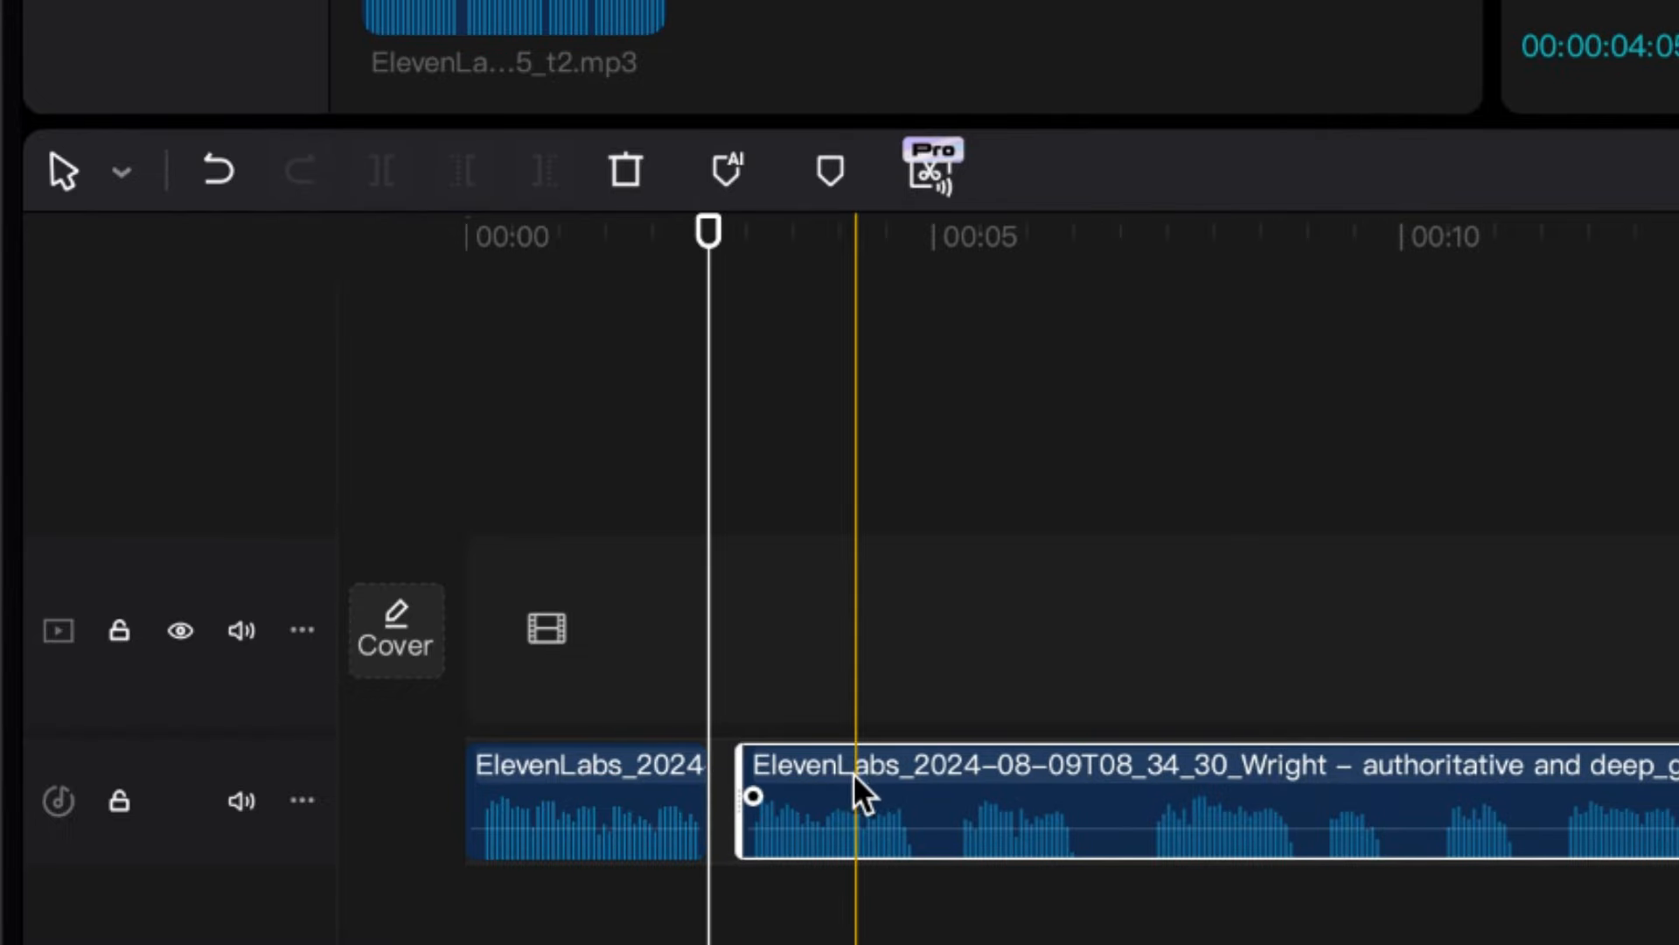
pyautogui.moveTo(852, 773); pyautogui.dragTo(833, 777)
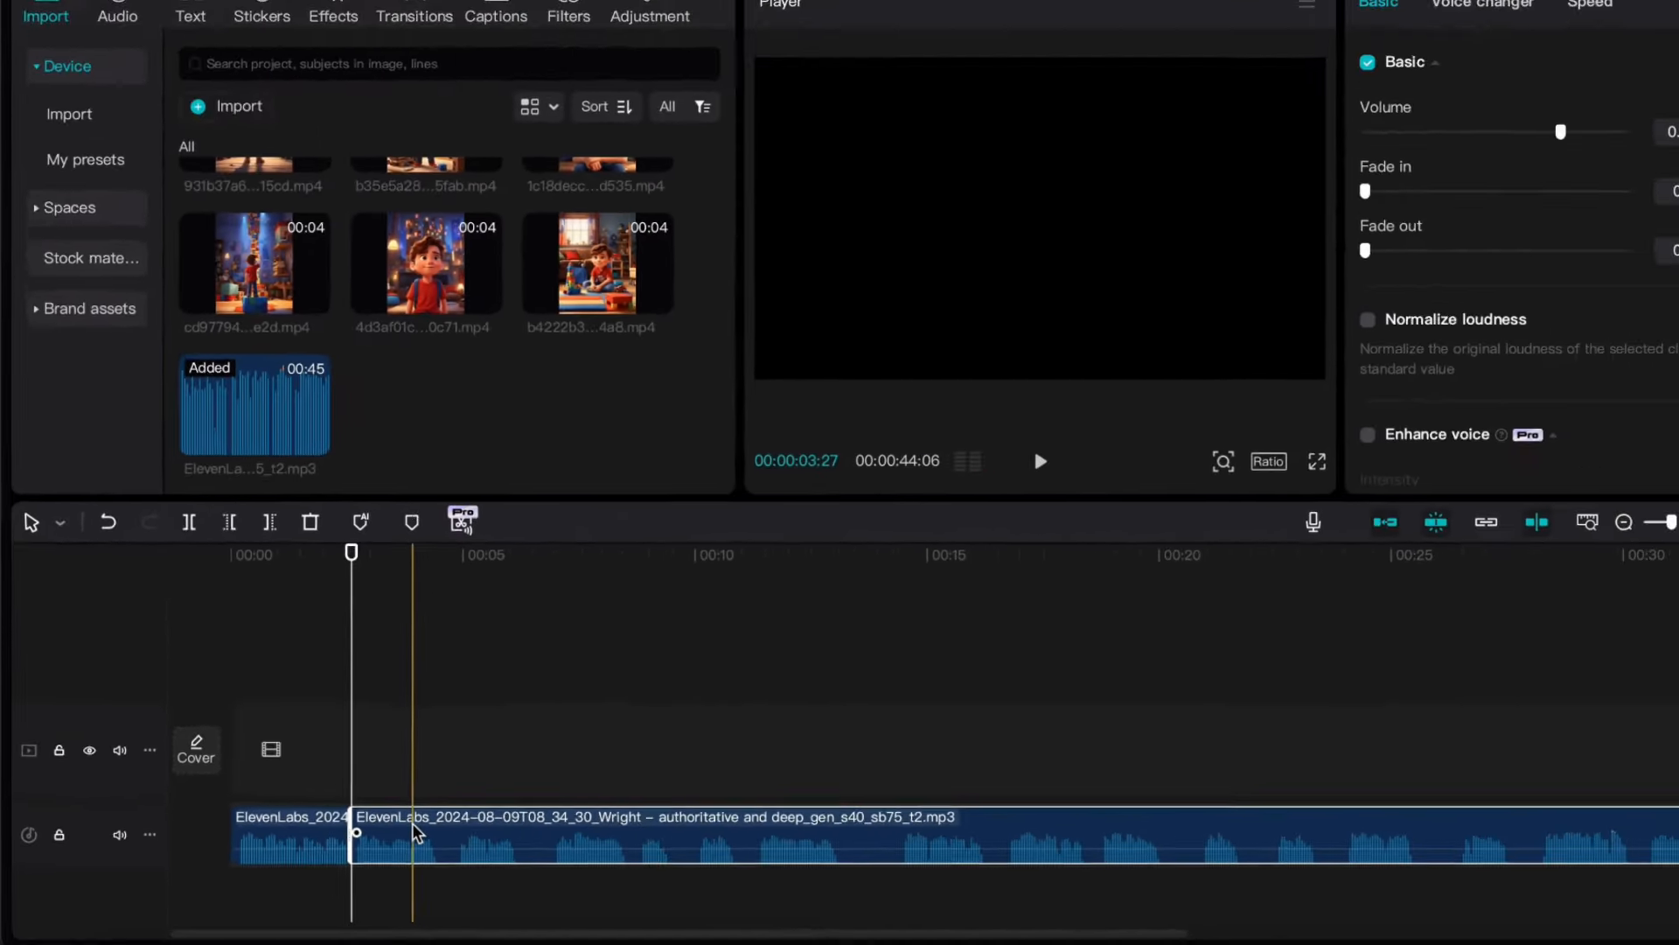
# Split the voiceover at each following pause and cut out the silences up to about 27 seconds on the timeline.
pyautogui.click(889, 787)
pyautogui.click(174, 548)
pyautogui.click(589, 832)
pyautogui.click(174, 549)
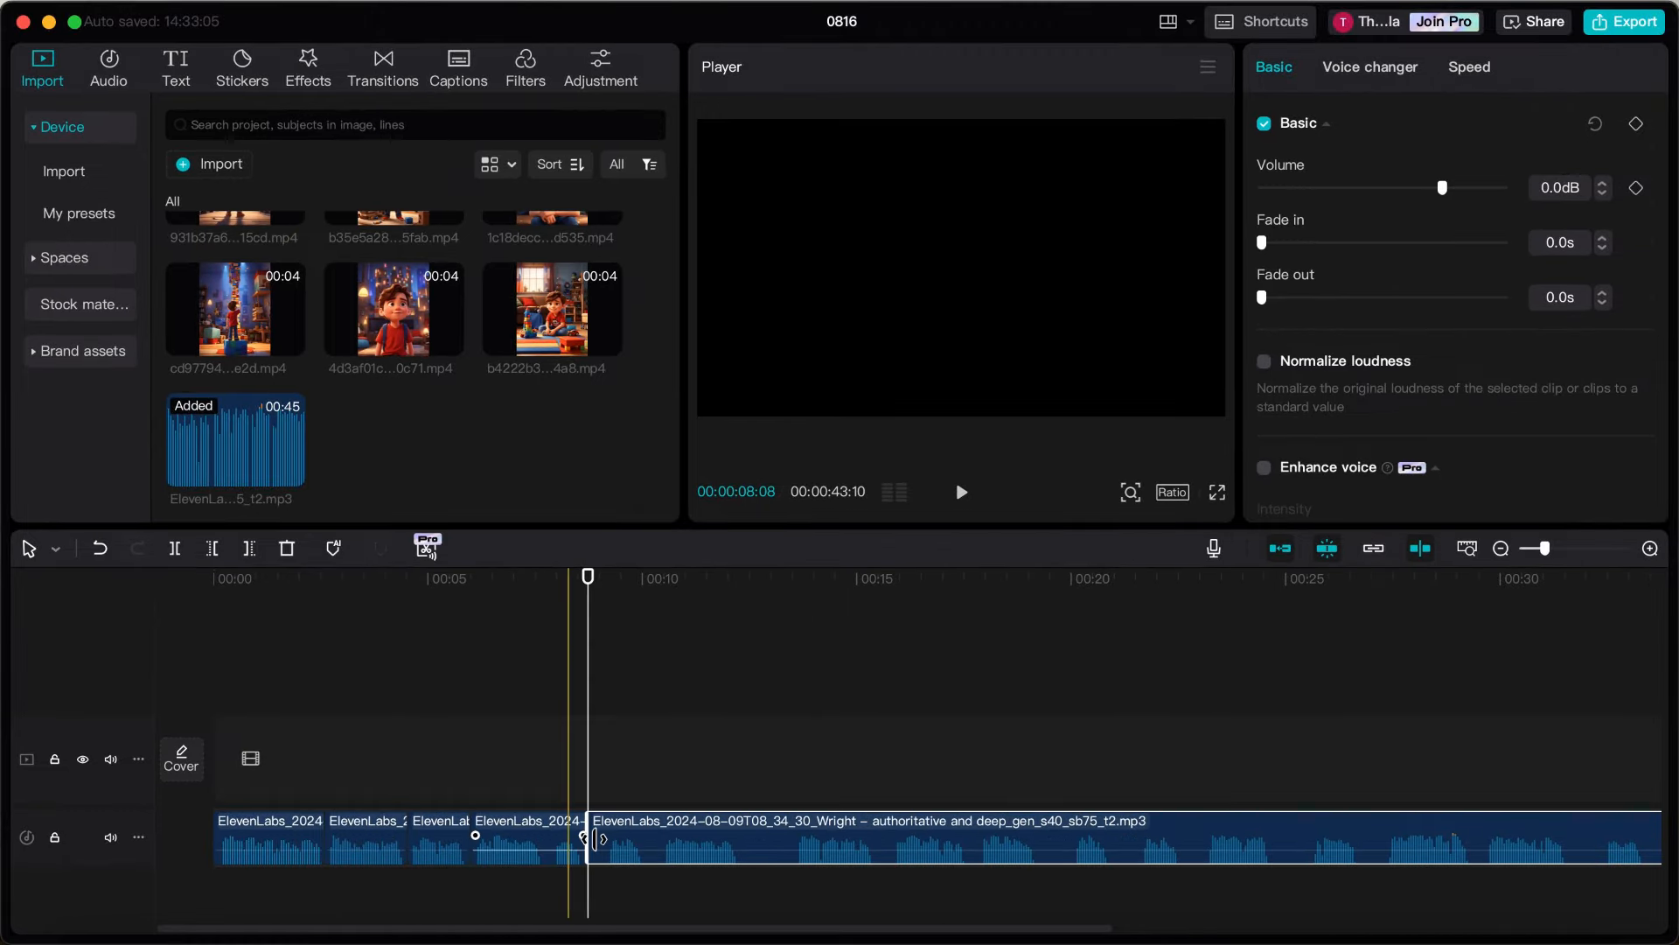
pyautogui.click(174, 548)
pyautogui.moveTo(727, 831); pyautogui.dragTo(756, 832)
pyautogui.click(174, 549)
pyautogui.moveTo(1058, 826); pyautogui.dragTo(1058, 827)
pyautogui.press('super+b')
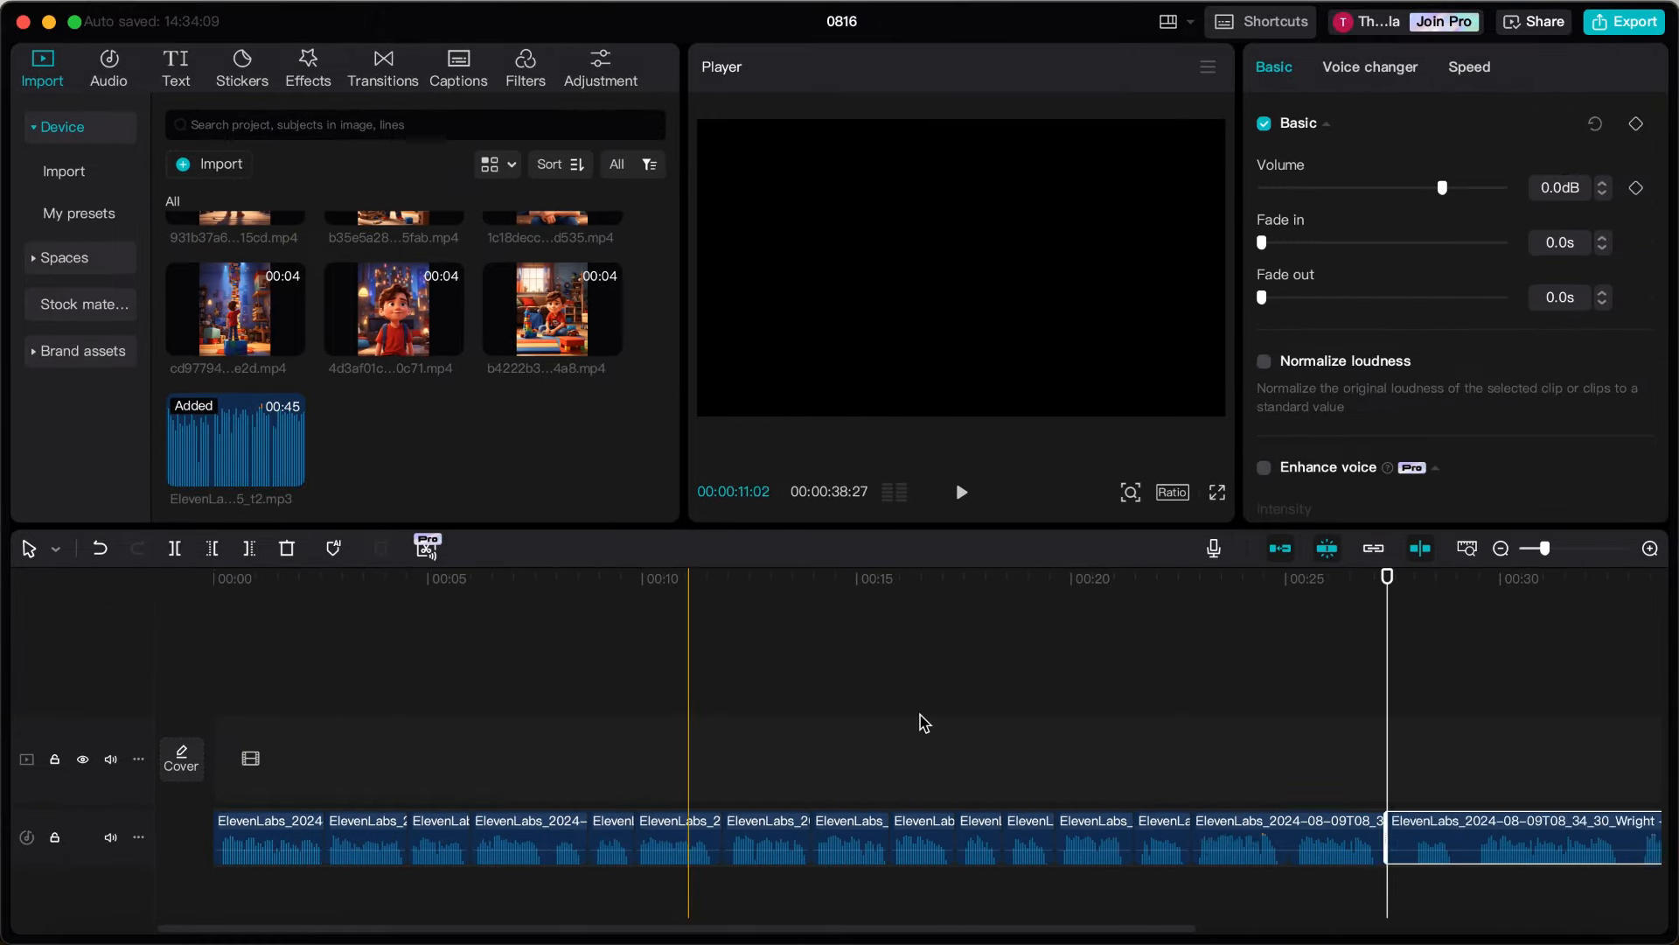
# Split the rest of the voiceover at its remaining pauses and close the gaps through the last segment.
pyautogui.hscroll(5, 918, 723)
pyautogui.press('super+b')
pyautogui.moveTo(1401, 836); pyautogui.dragTo(1380, 836)
pyautogui.hscroll(-5, 985, 700)
pyautogui.click(1006, 700)
# Place the 854ddda5 clip of the boy building on the floor at the start of the video track.
pyautogui.click(1501, 549)
pyautogui.scroll(5, 649, 439)
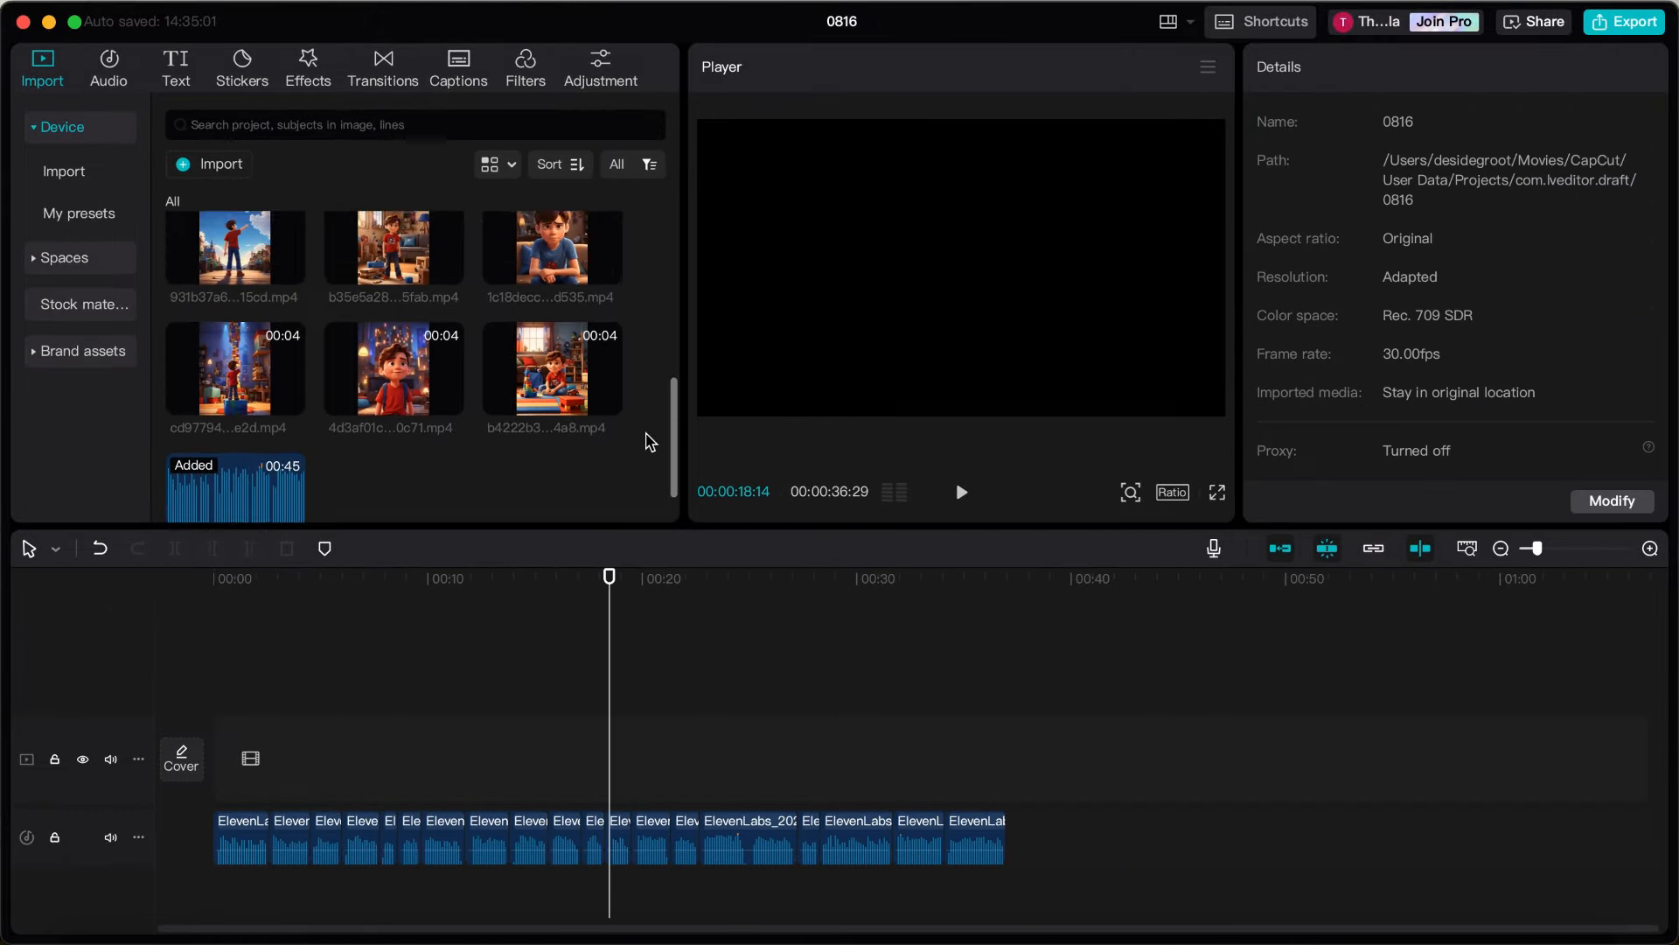
pyautogui.moveTo(443, 337); pyautogui.dragTo(232, 684)
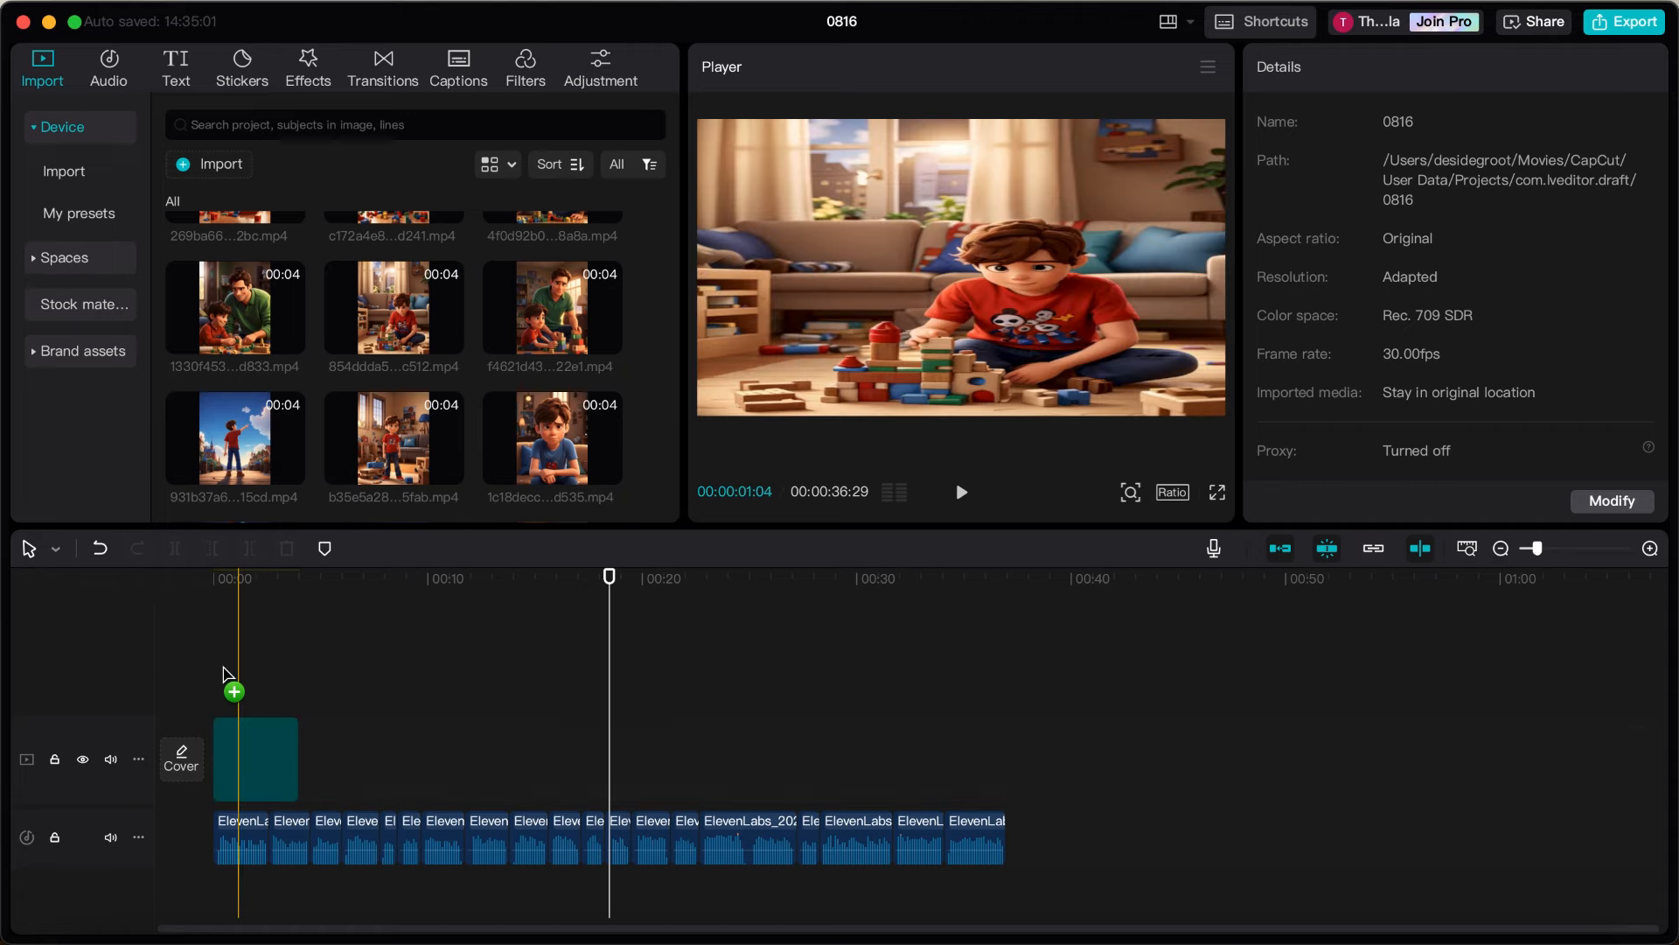
pyautogui.click(199, 675)
pyautogui.click(238, 760)
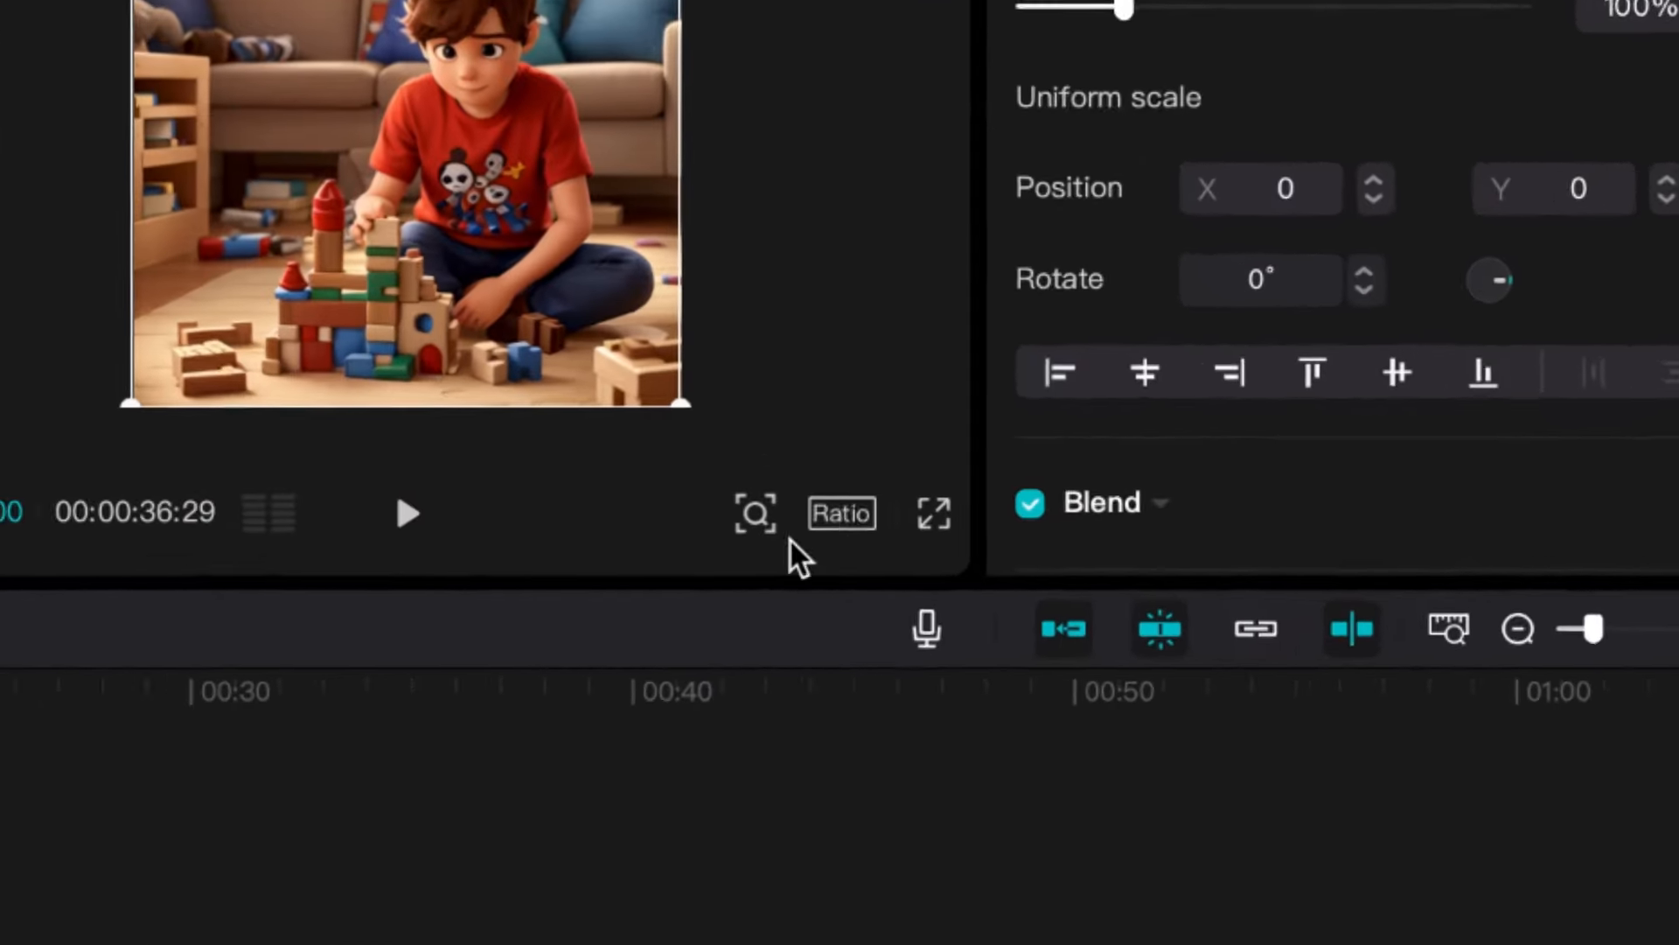
# Set the project's aspect ratio to 9:16 and enlarge the first clip to 136% so it fills the frame.
pyautogui.click(1172, 492)
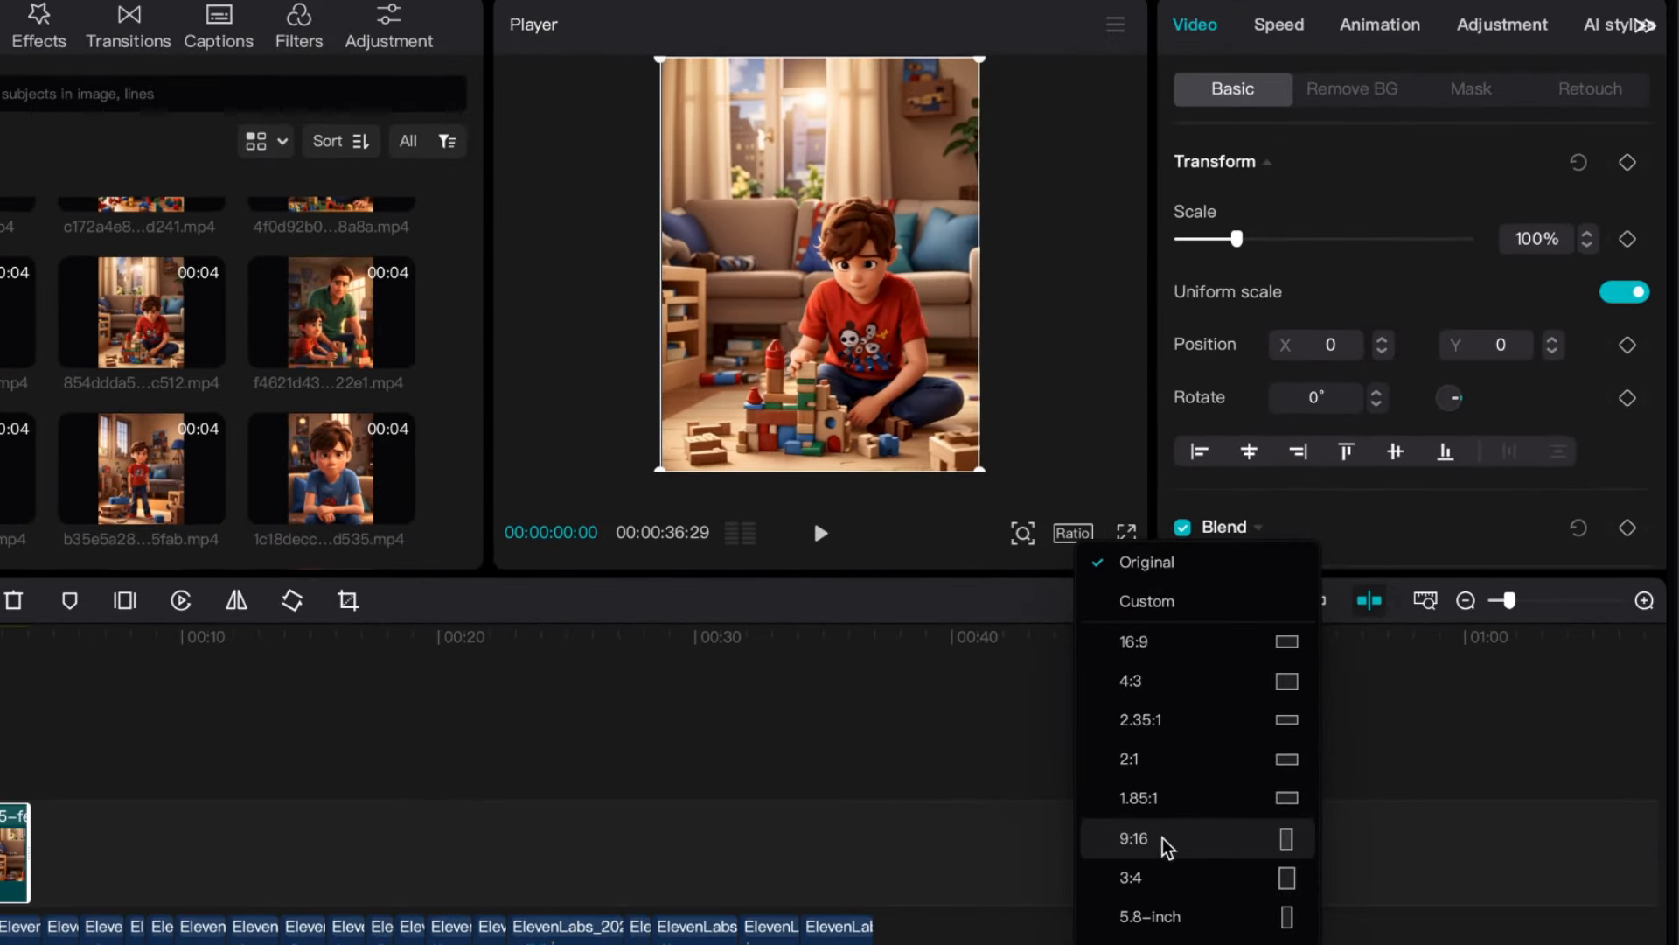
pyautogui.click(1076, 840)
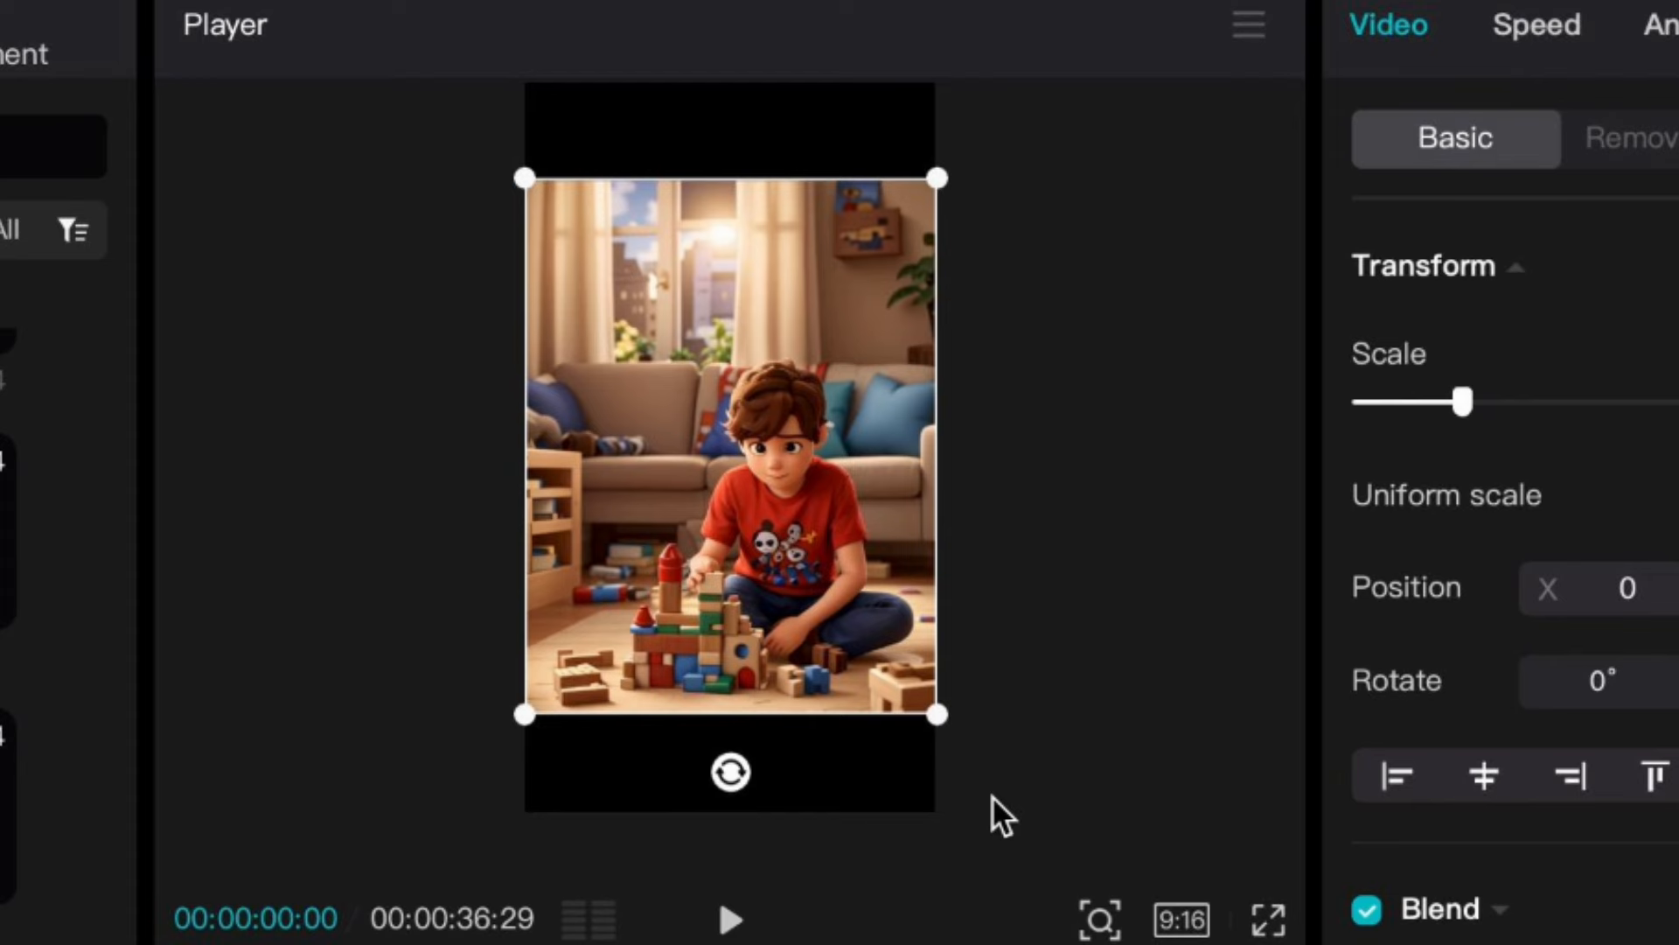
pyautogui.moveTo(943, 718); pyautogui.dragTo(1036, 849)
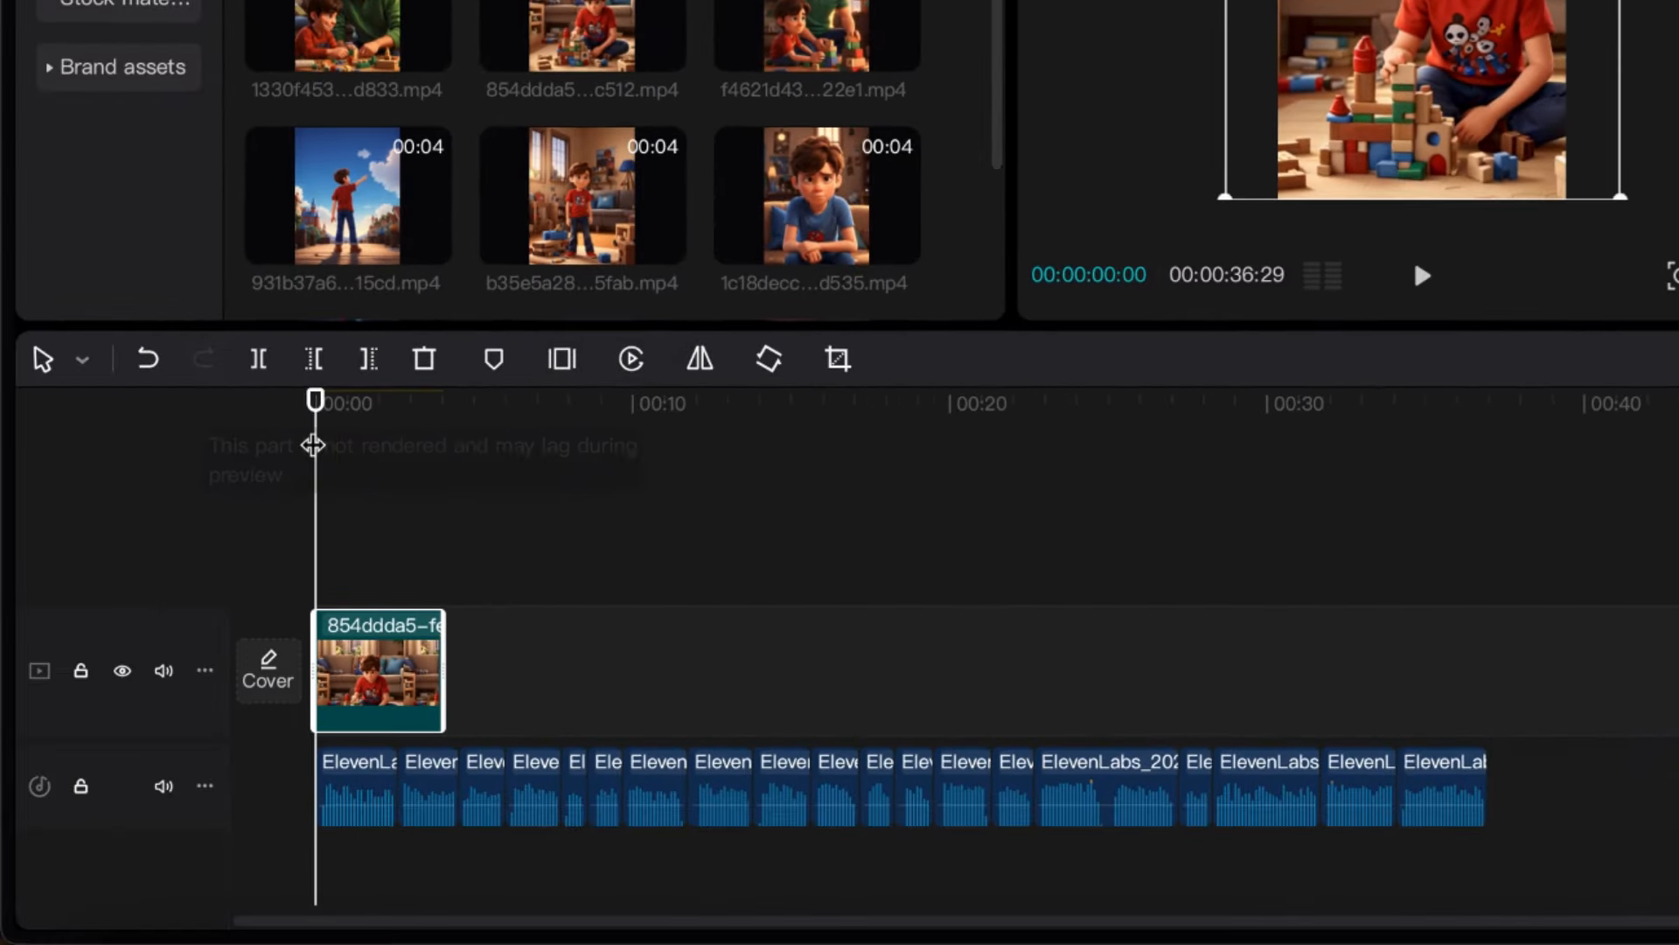
# Play the first narration segment and trim the first clip to end with it at 00:00:02:20.
pyautogui.press('space')
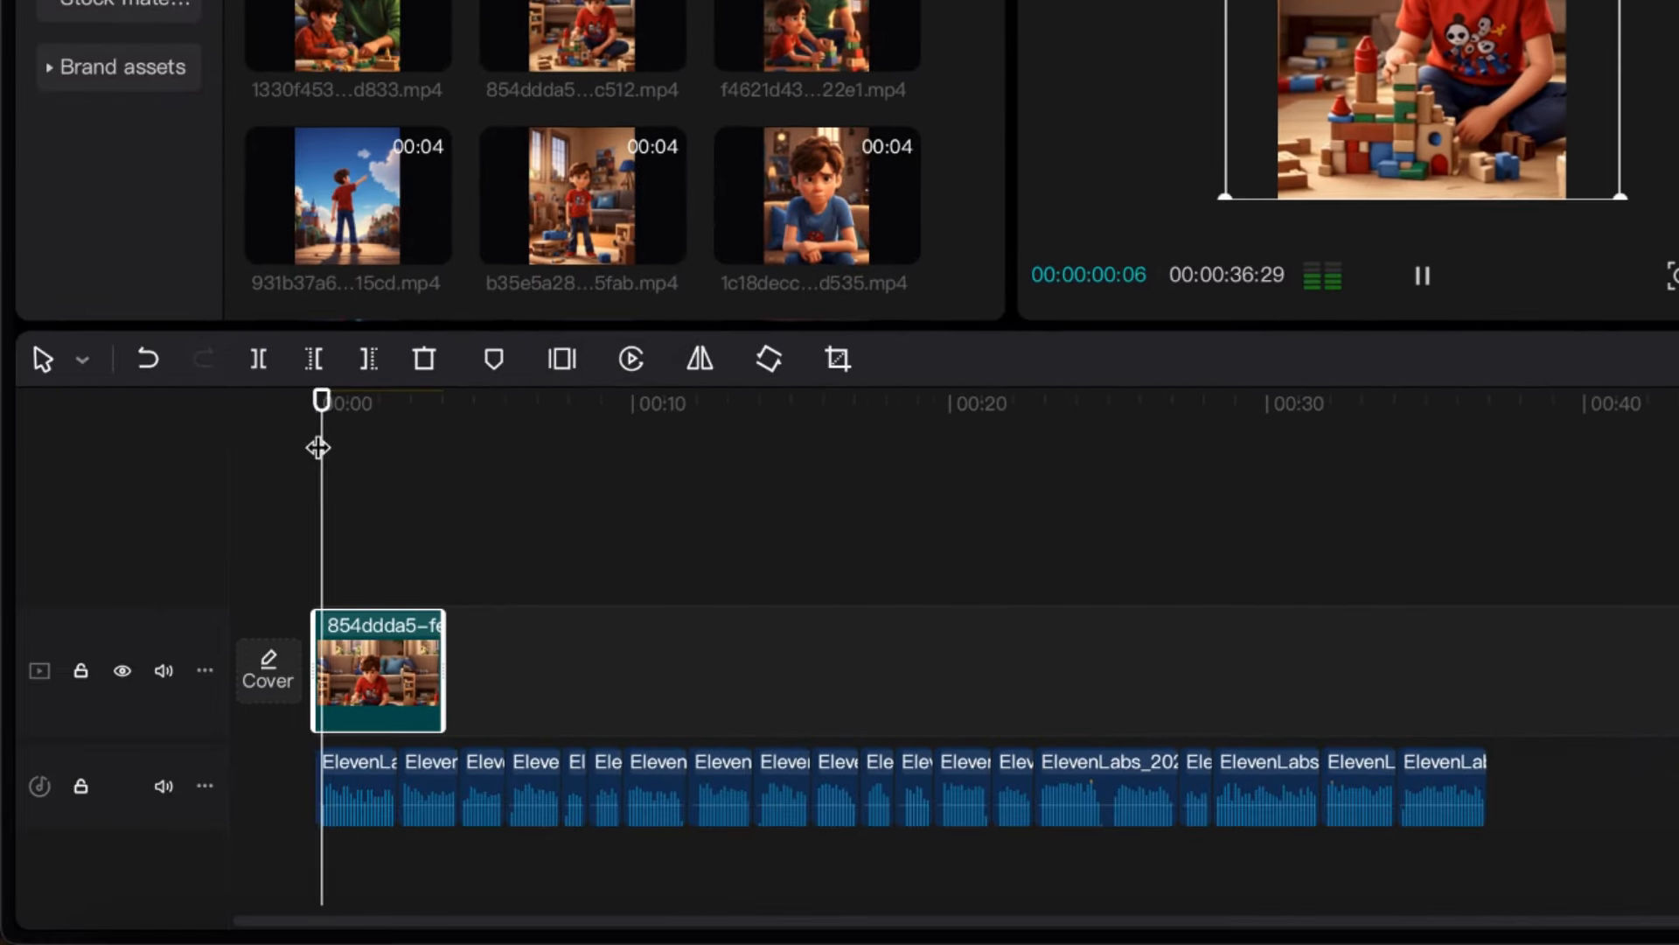
pyautogui.press('space')
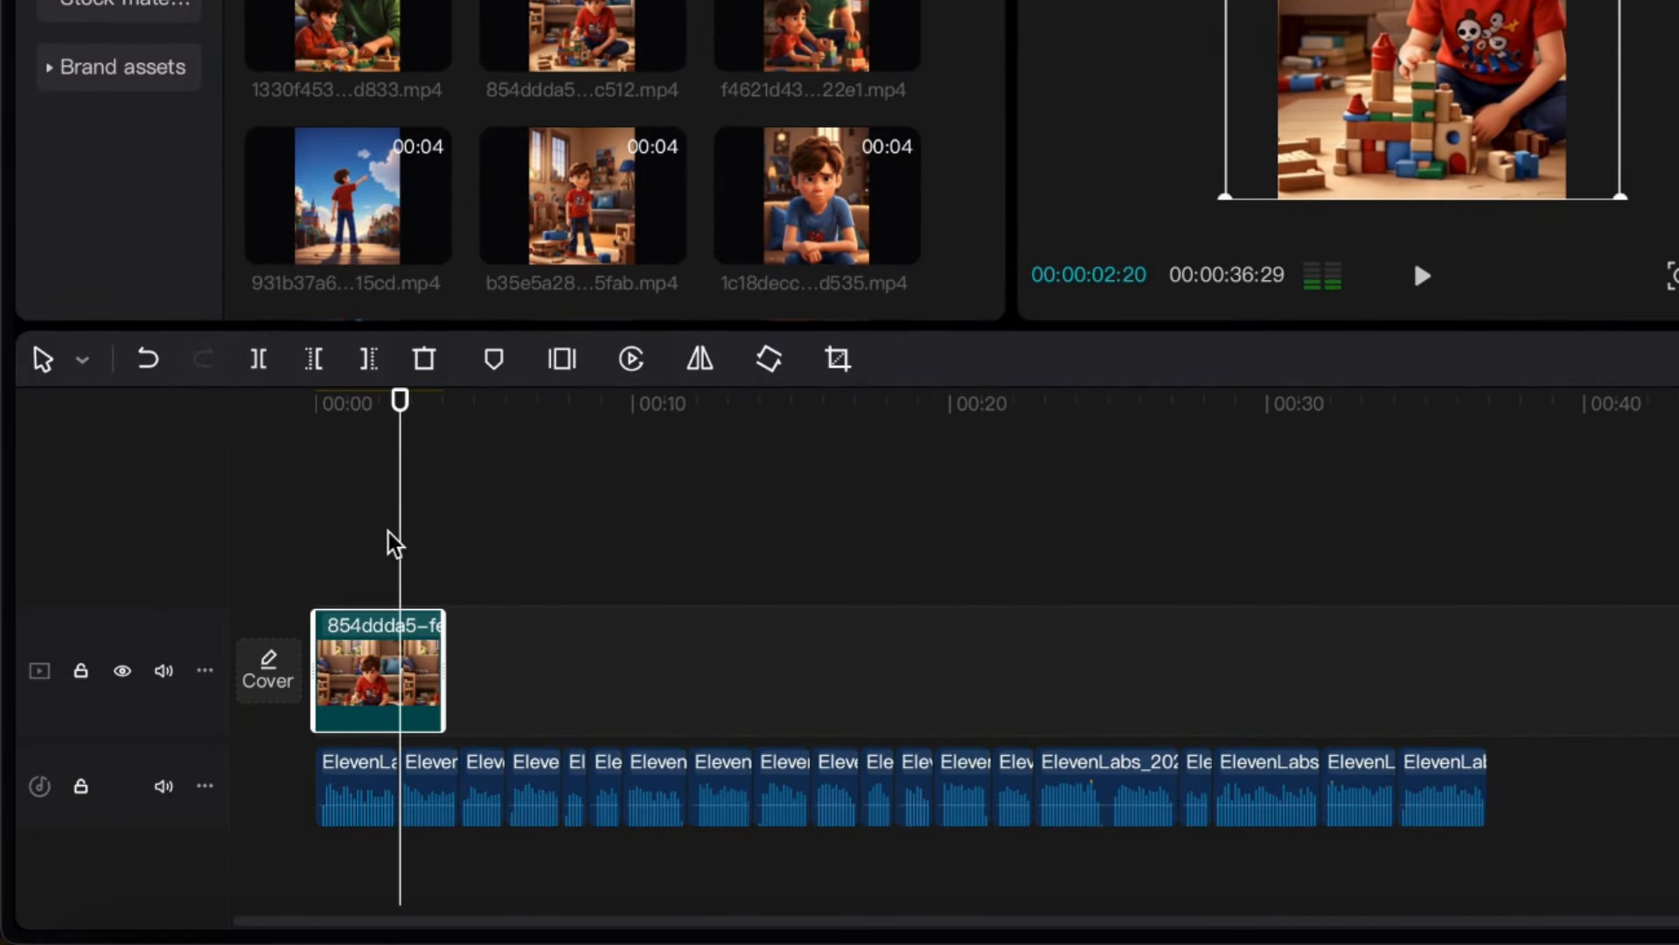
pyautogui.moveTo(444, 658); pyautogui.dragTo(402, 658)
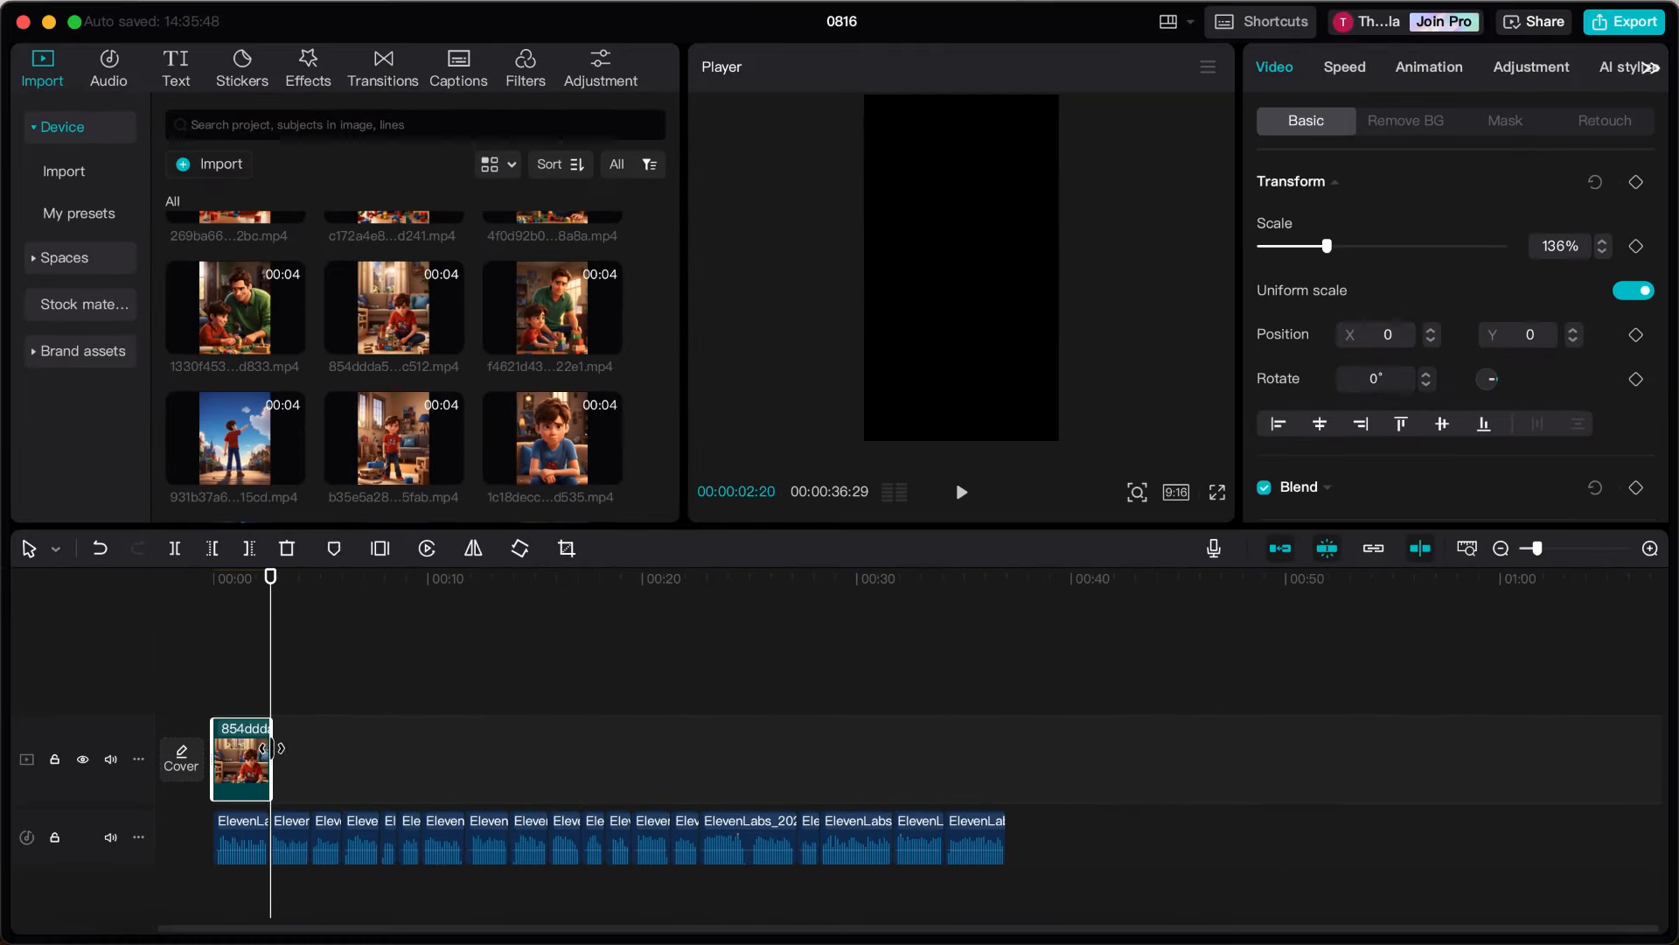
# Add the 301857dc block-tower clip second, scale it to 136%, and trim it to the end of the second narration segment.
pyautogui.scroll(1, 815, 113)
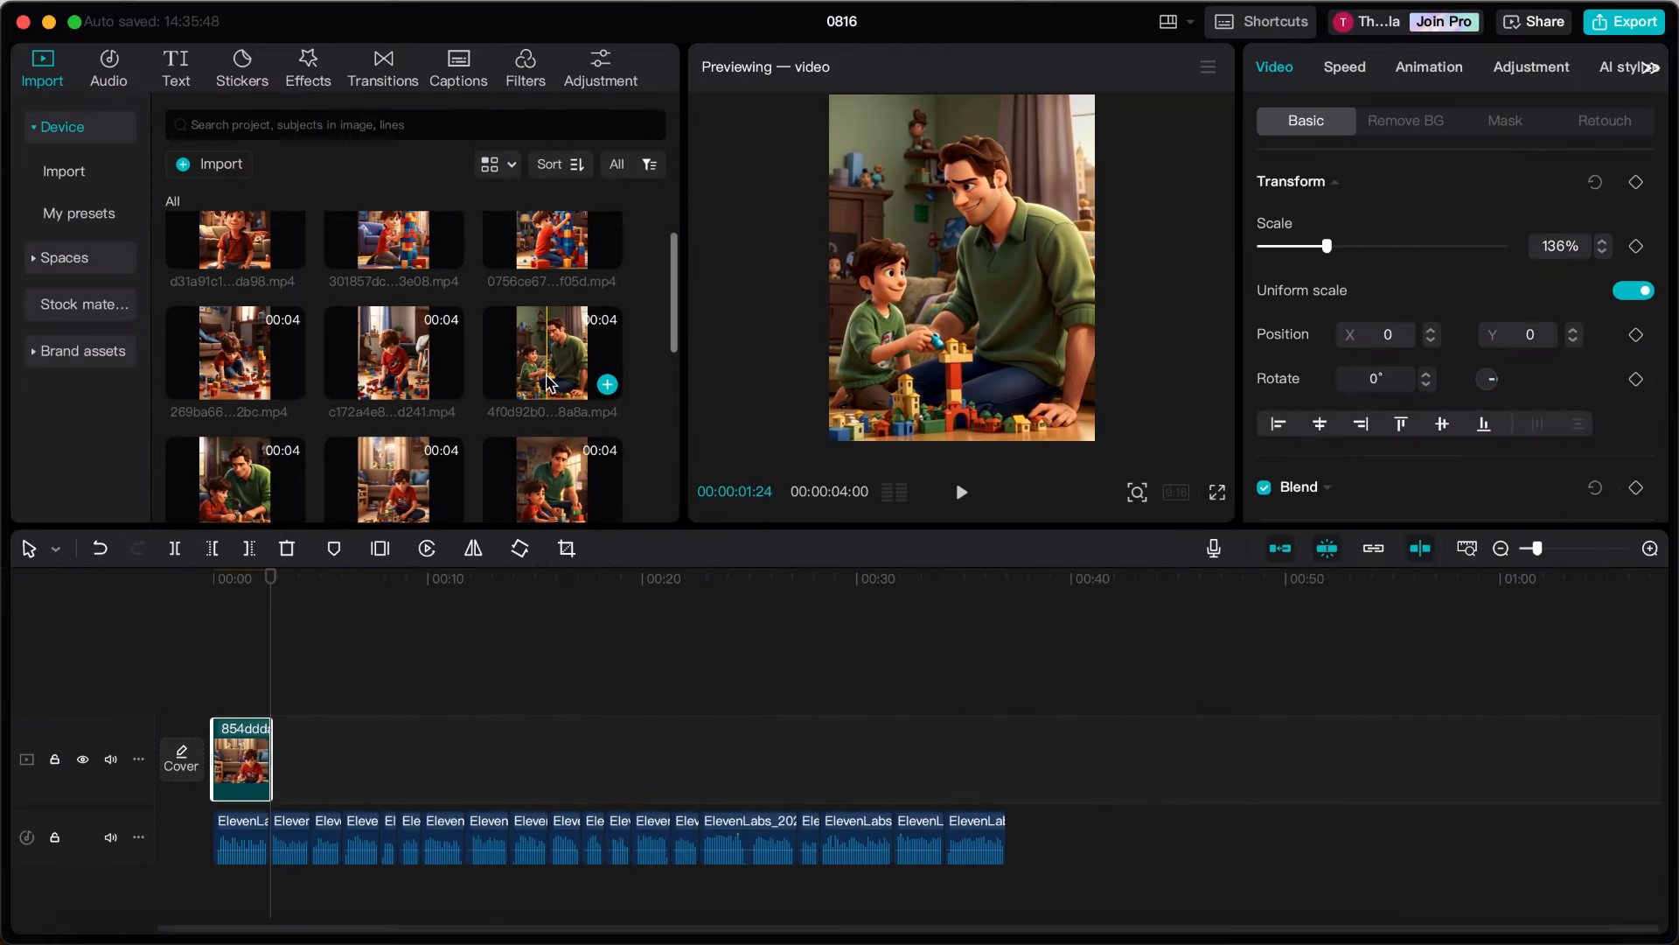
pyautogui.scroll(5, 490, 350)
pyautogui.moveTo(402, 280); pyautogui.dragTo(296, 767)
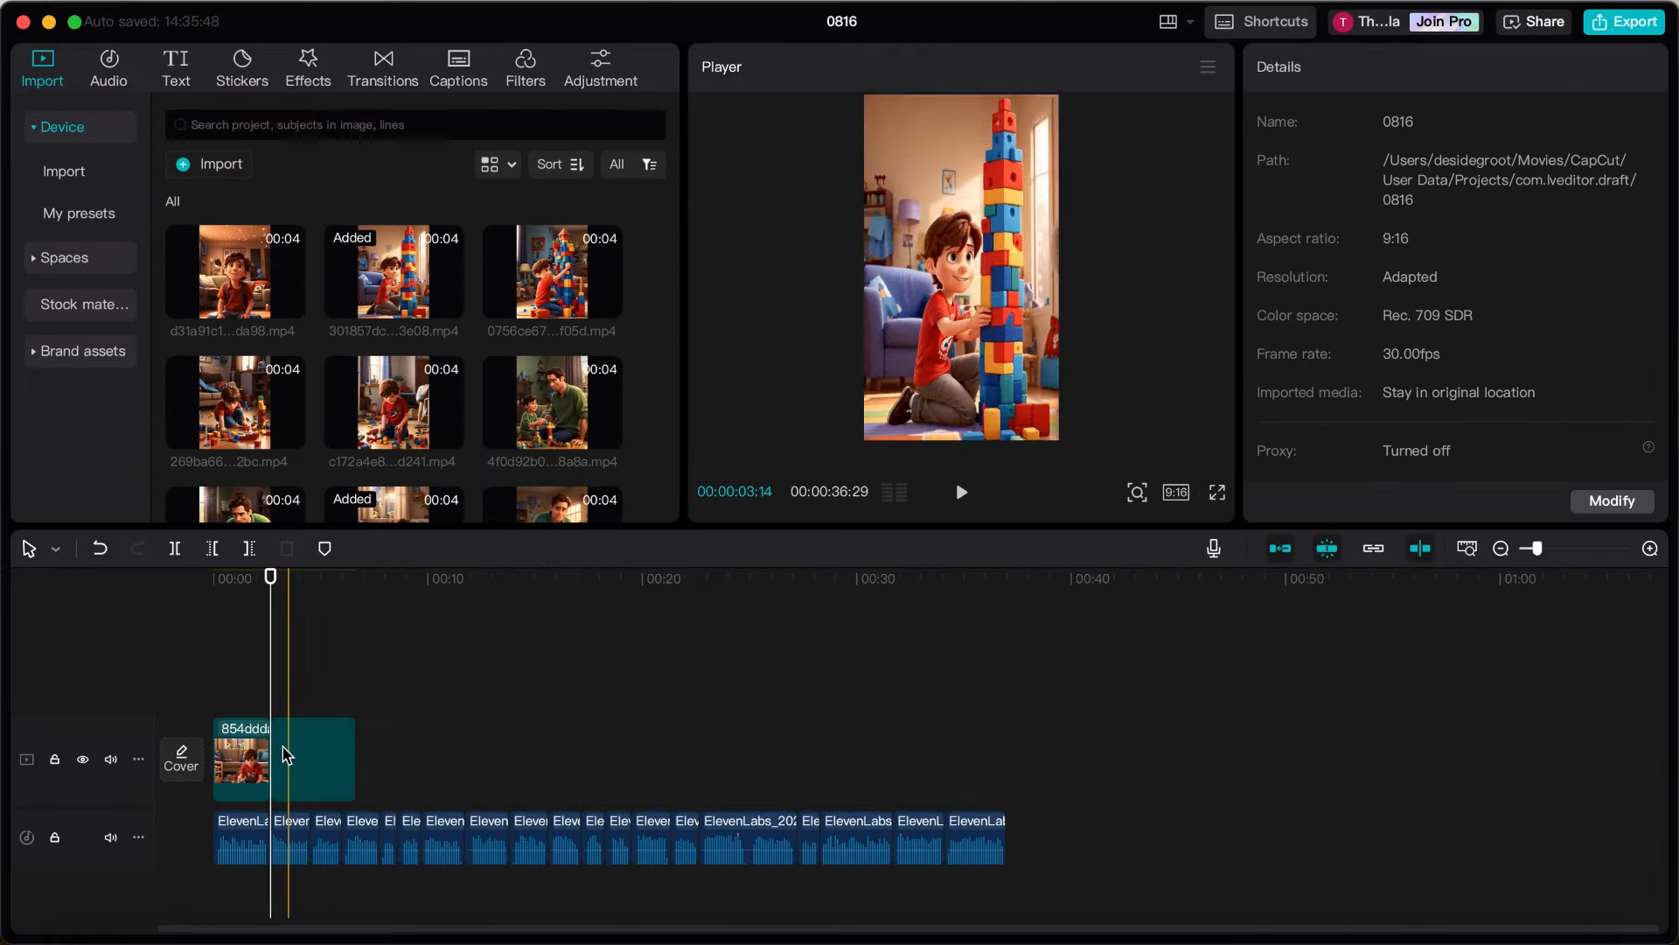
pyautogui.moveTo(1064, 398); pyautogui.dragTo(1103, 465)
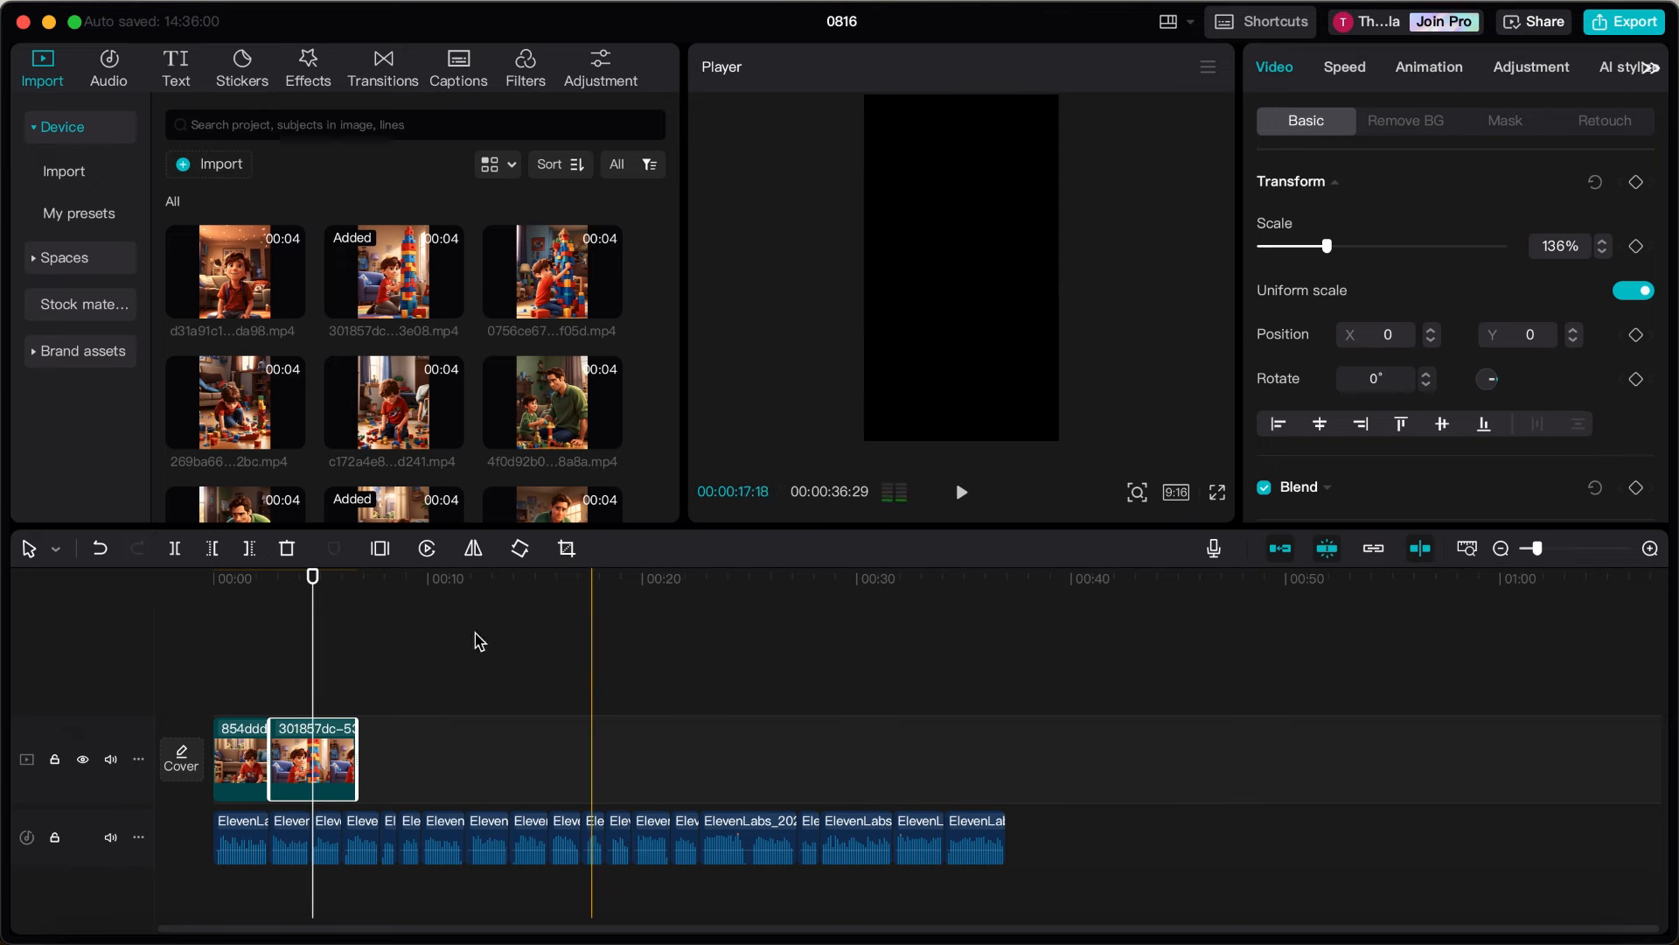
pyautogui.moveTo(356, 731); pyautogui.dragTo(324, 737)
# Add the f4621d43 clip third, enlarge it to fill the frame, and trim it to the third narration segment.
pyautogui.scroll(-3, 394, 394)
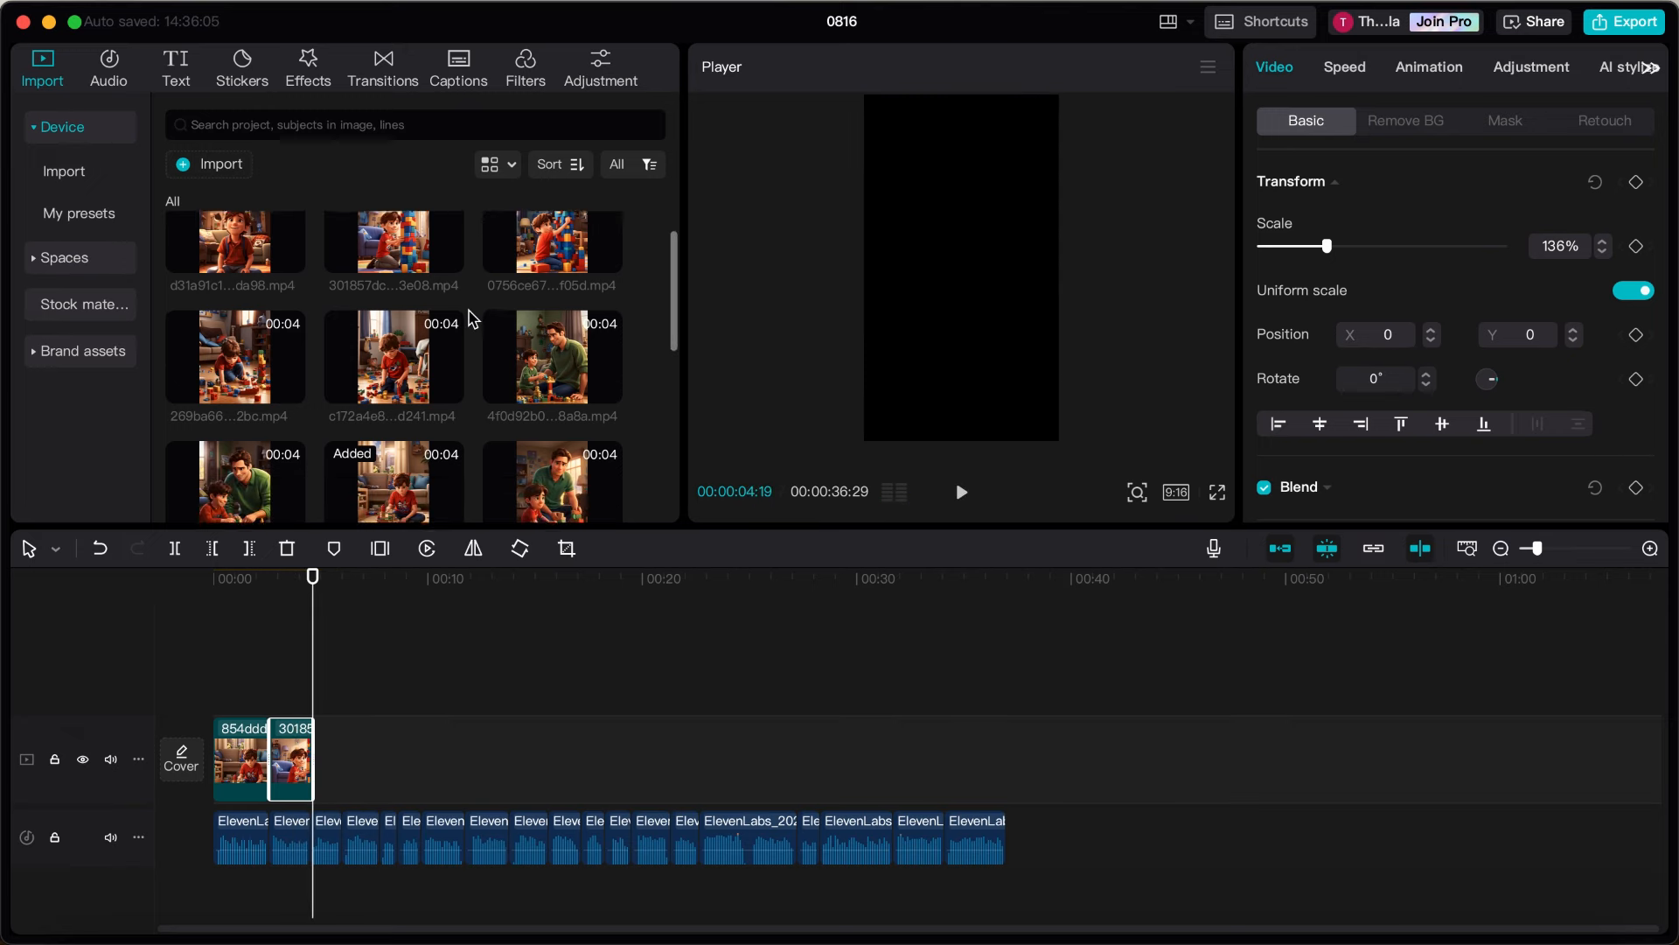
pyautogui.moveTo(553, 424); pyautogui.dragTo(387, 732)
pyautogui.moveTo(1061, 394); pyautogui.dragTo(1094, 439)
pyautogui.moveTo(398, 759); pyautogui.dragTo(344, 759)
# Continue the video track with the 0756ce67, 1330f453, 4d3af01c, 269ba667, 4f0d92b0 and 1c18decc clips, fitted to the frame and narration.
pyautogui.moveTo(552, 288); pyautogui.dragTo(399, 759)
pyautogui.press('space')
pyautogui.moveTo(236, 280); pyautogui.dragTo(442, 759)
pyautogui.moveTo(961, 266); pyautogui.dragTo(996, 267)
pyautogui.moveTo(235, 313); pyautogui.dragTo(512, 760)
pyautogui.moveTo(552, 313); pyautogui.dragTo(608, 742)
# Extend the video track with the 931b37a6, f4621d43, b4222b3 and d31a91c1 clips, fitted to the frame and narration.
pyautogui.scroll(-3, 394, 367)
pyautogui.moveTo(235, 394); pyautogui.dragTo(681, 760)
pyautogui.moveTo(552, 274); pyautogui.dragTo(743, 759)
pyautogui.scroll(4, 394, 367)
pyautogui.moveTo(236, 271); pyautogui.dragTo(841, 759)
pyautogui.moveTo(1060, 393); pyautogui.dragTo(1124, 470)
# Finish the video track with the 854ddda5, cd97794 and 1330f453 clips, filling the frame until the voiceover ends.
pyautogui.scroll(-3, 394, 367)
pyautogui.click(899, 675)
pyautogui.moveTo(235, 263); pyautogui.dragTo(944, 759)
pyautogui.moveTo(393, 394); pyautogui.dragTo(977, 759)
pyautogui.moveTo(1058, 393); pyautogui.dragTo(1094, 439)
# Return to the start of the timeline and add a Transform keyframe to the first clip there.
pyautogui.click(214, 578)
pyautogui.press('space')
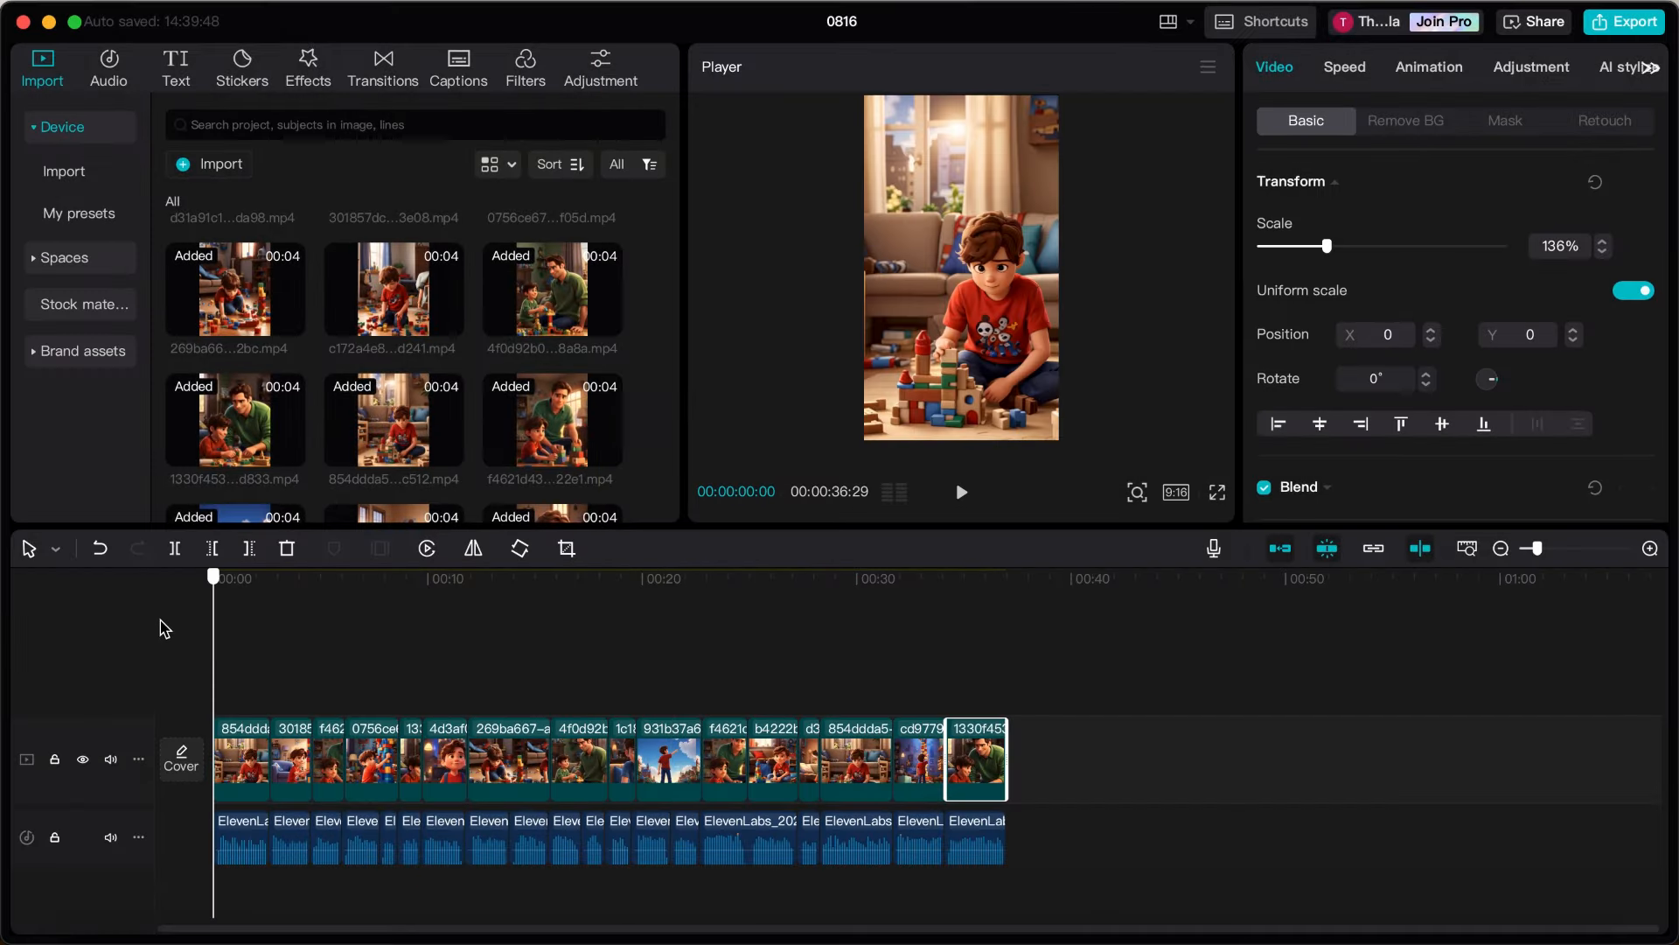
pyautogui.click(238, 636)
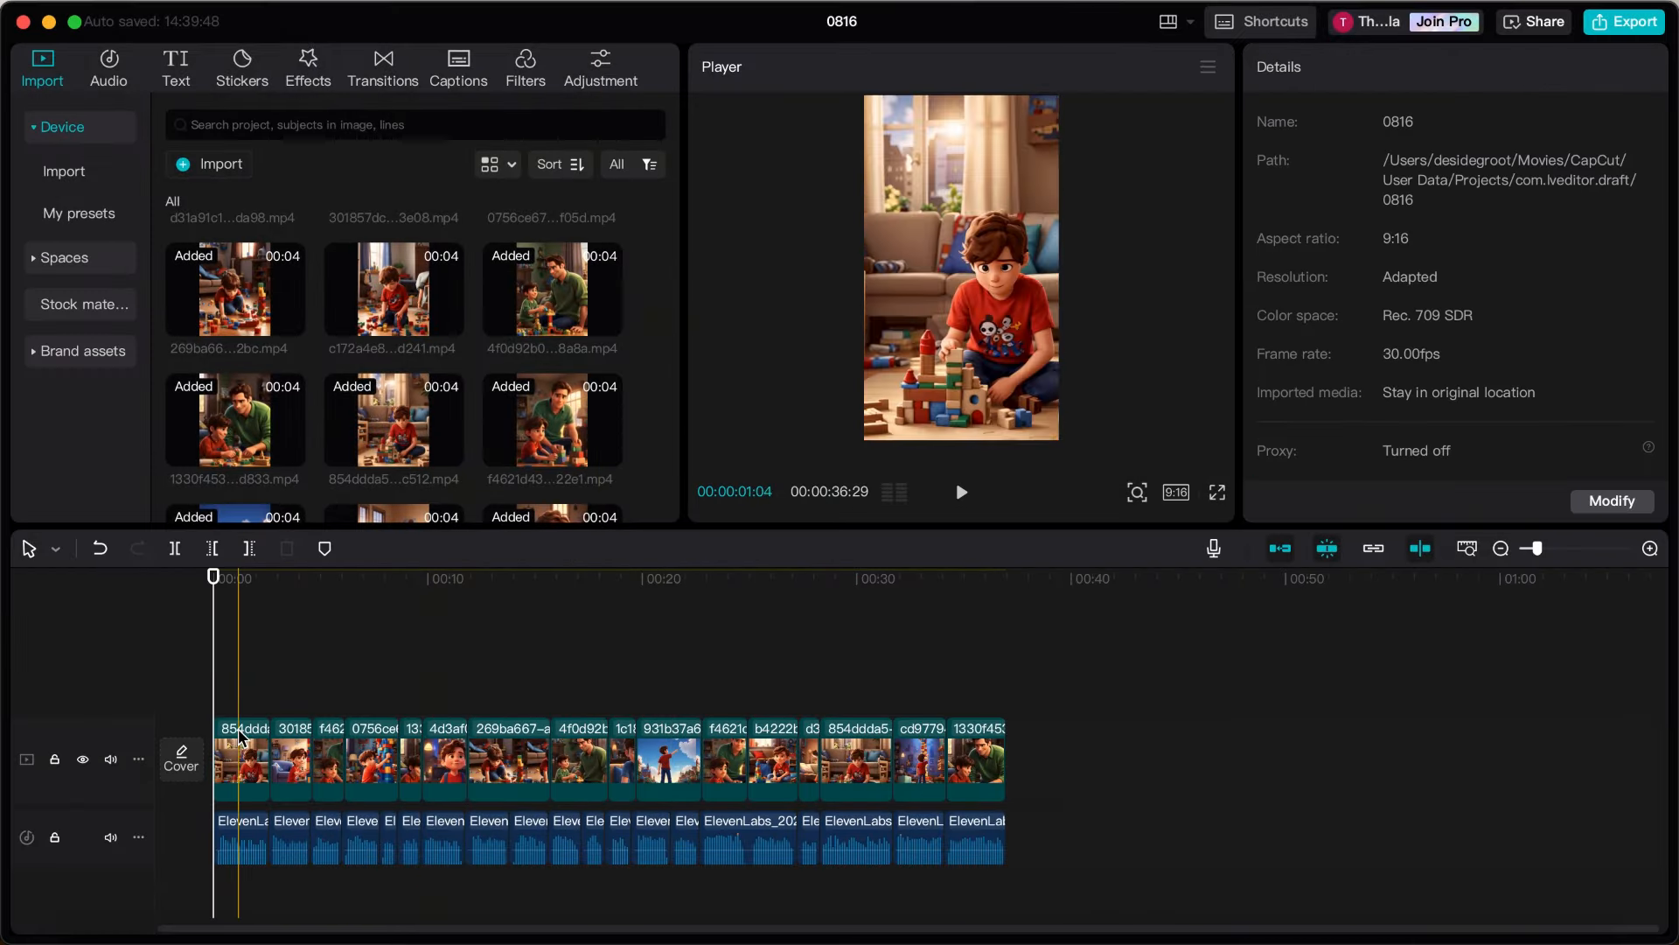
pyautogui.click(252, 750)
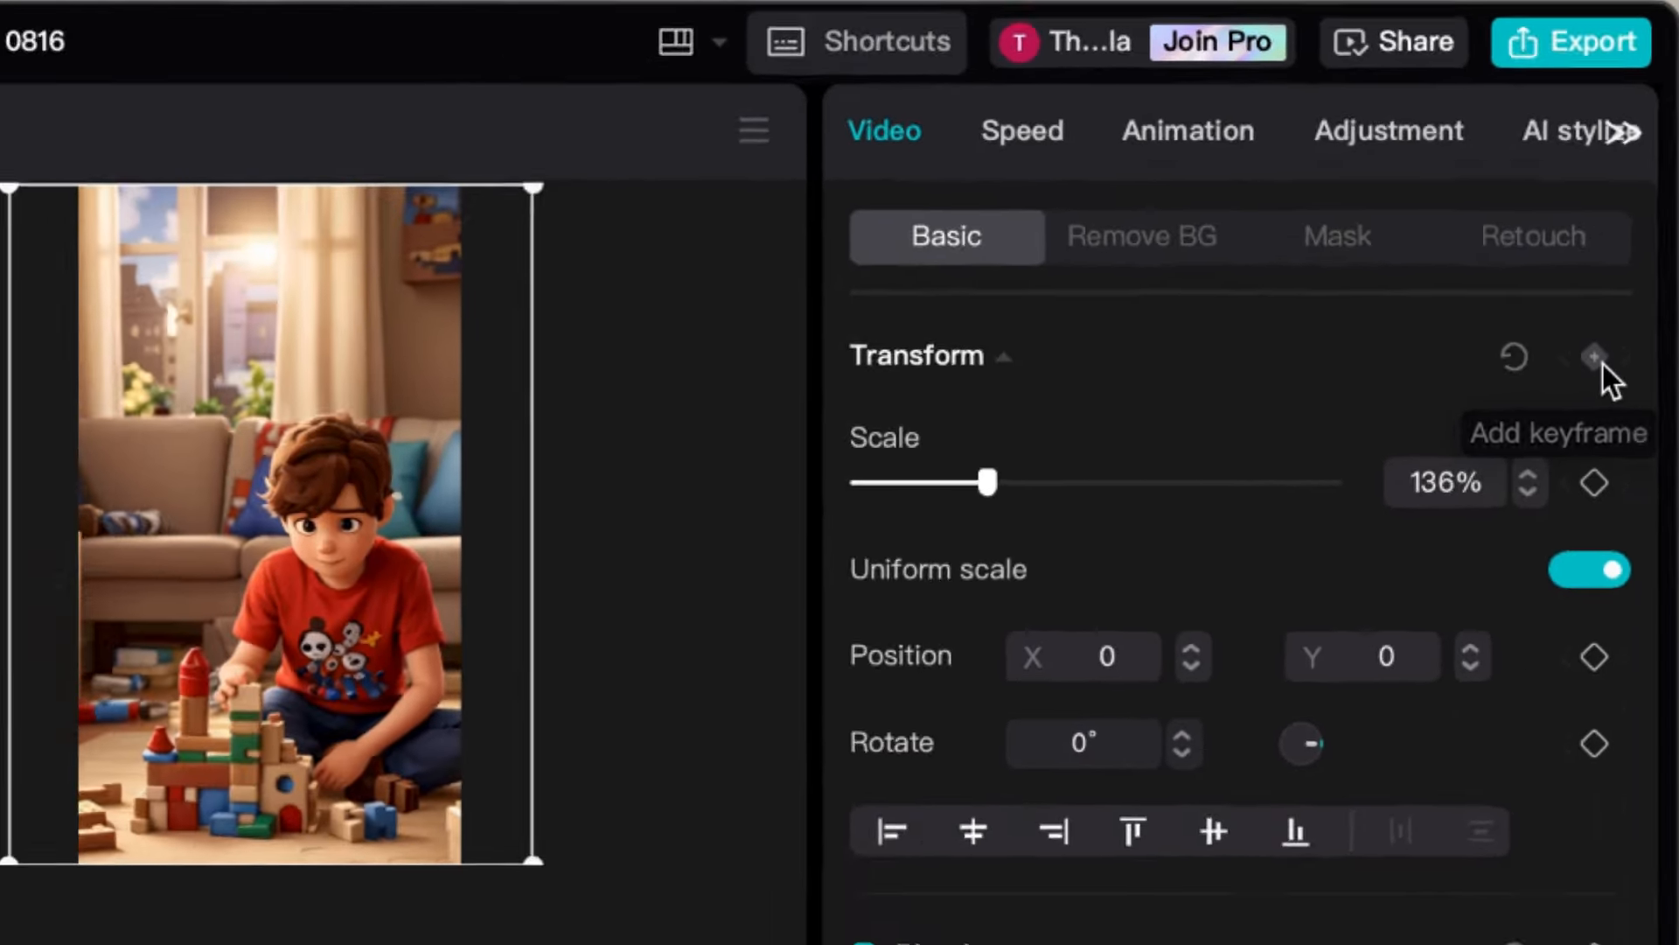
pyautogui.click(1574, 456)
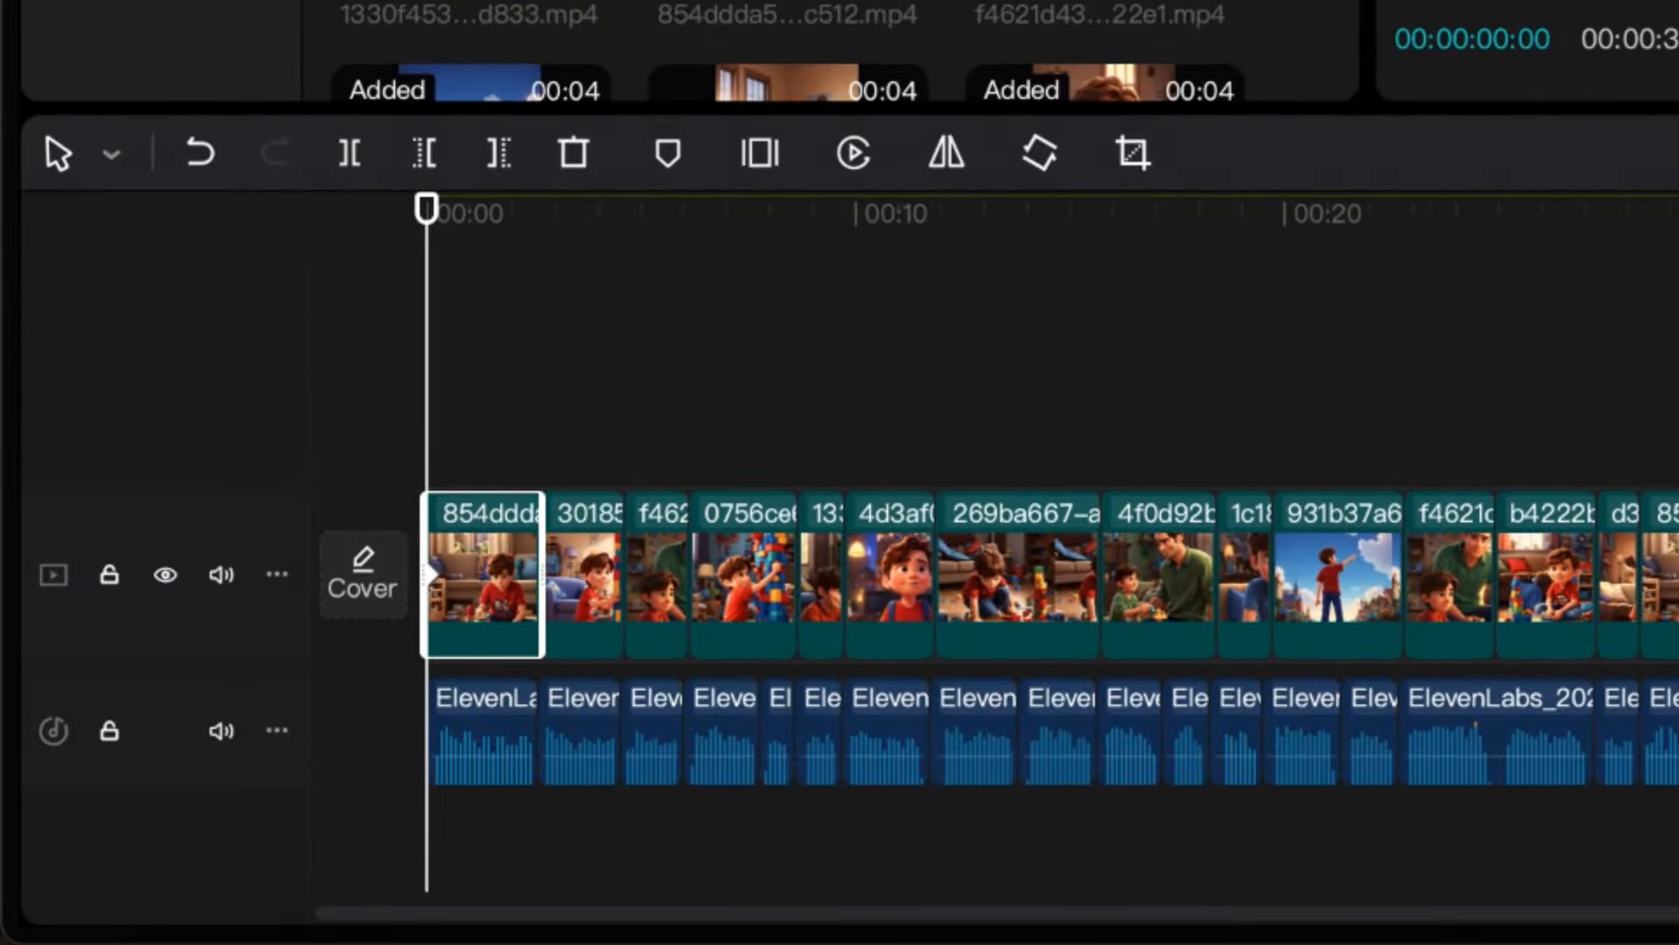
# Add a second Transform keyframe at the end of the first clip.
pyautogui.moveTo(426, 232); pyautogui.dragTo(533, 250)
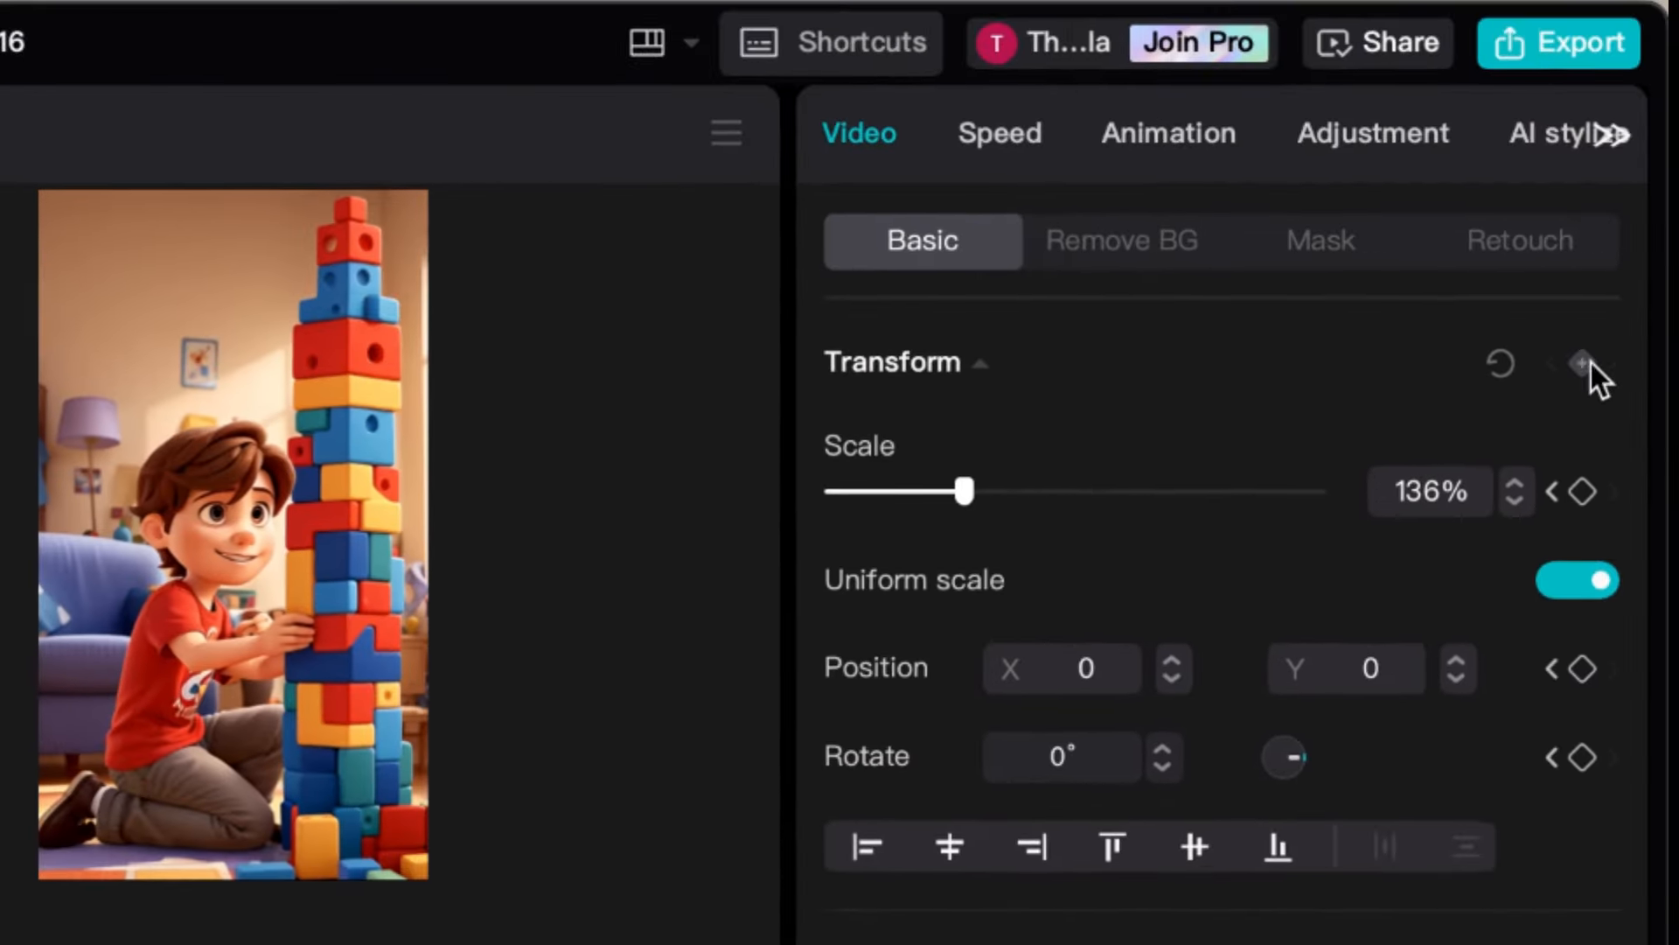
pyautogui.click(1585, 364)
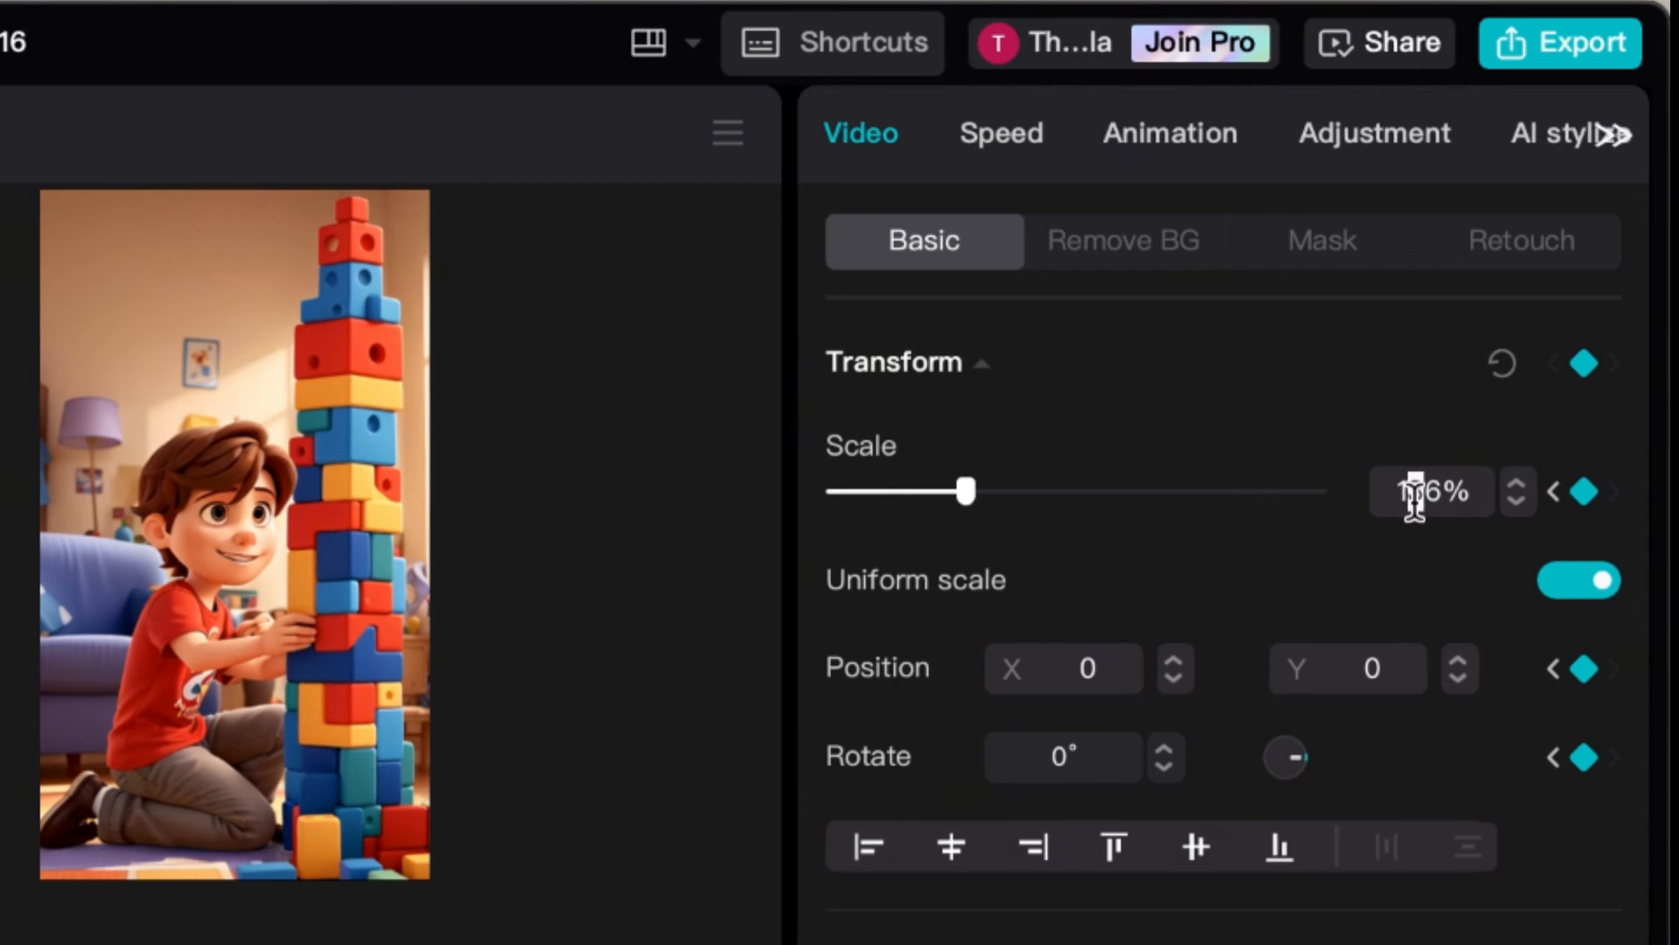